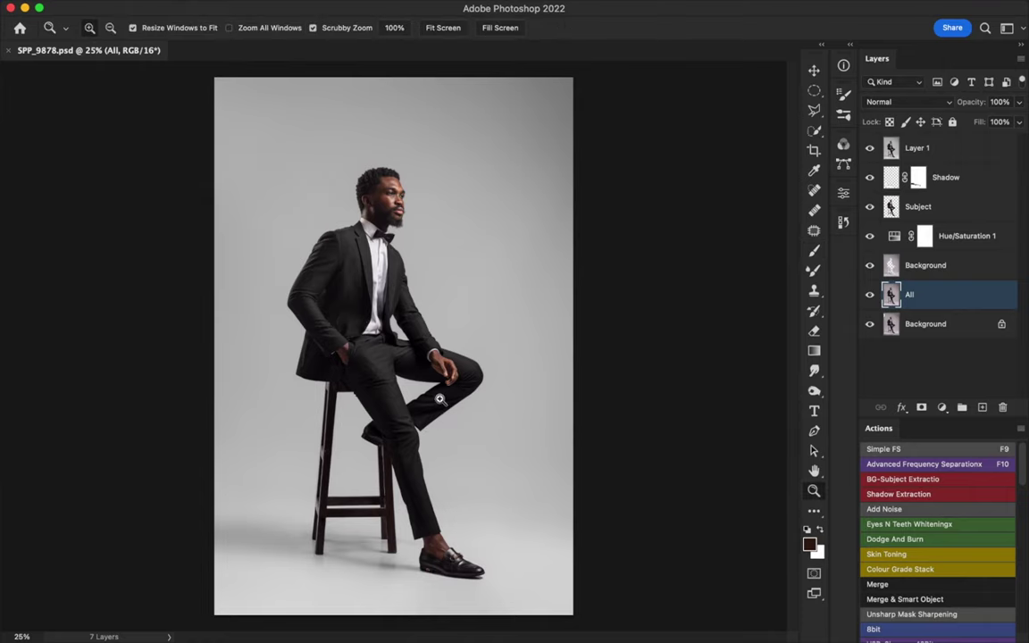
Compare the retouched composite with the original Background layer by showing that layer alone and restoring the other layers.
drag(428, 403, 393, 409)
key(b)
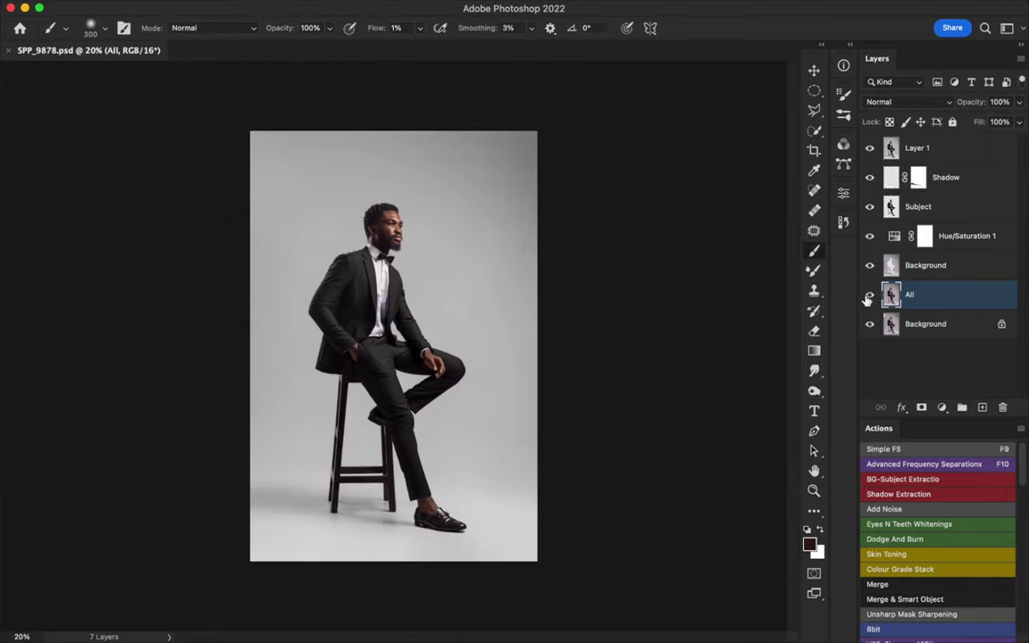
alt+click(870, 324)
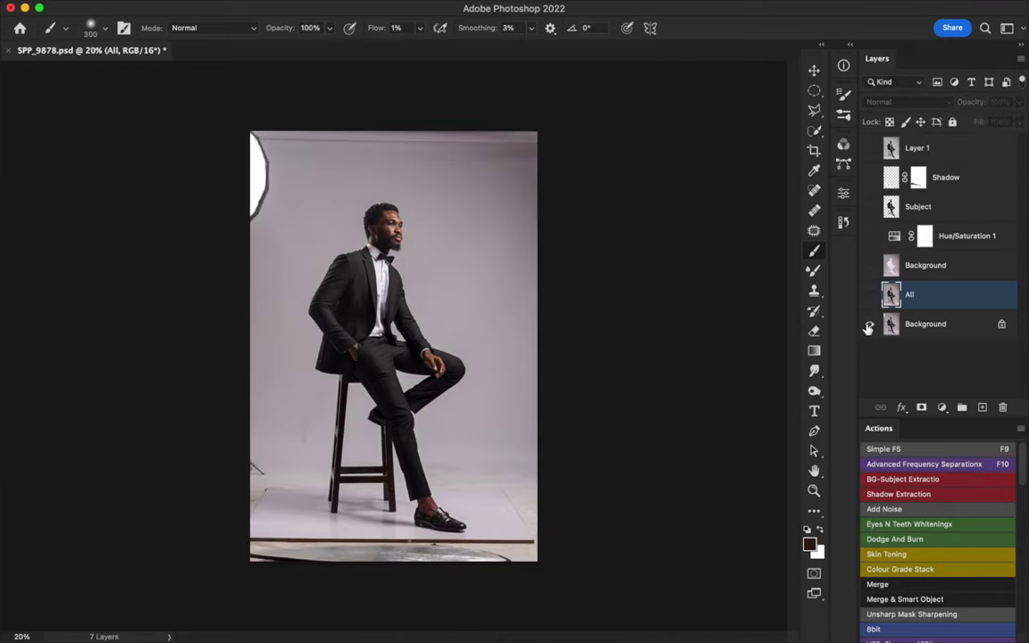
alt+click(869, 326)
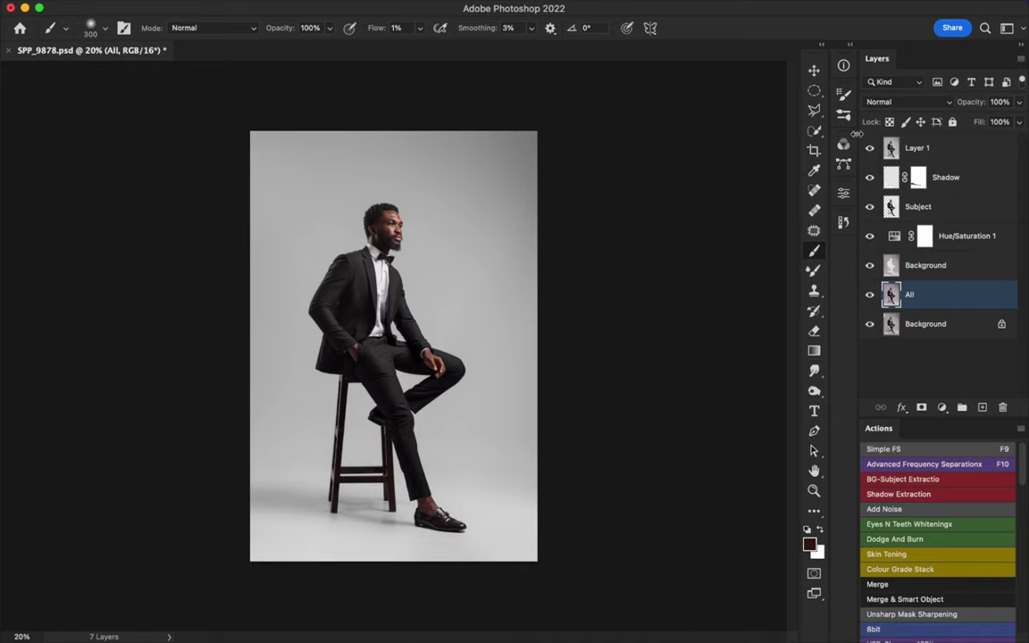
Merge all layers from Layer 1 down to All into one, keeping the locked Background layer separate.
click(926, 155)
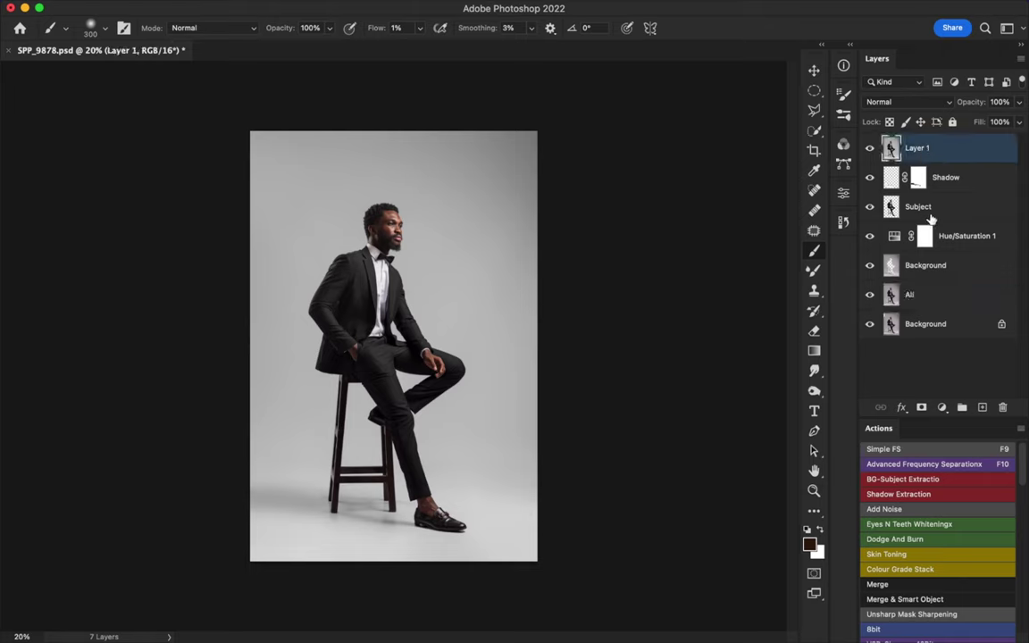
shift+click(927, 298)
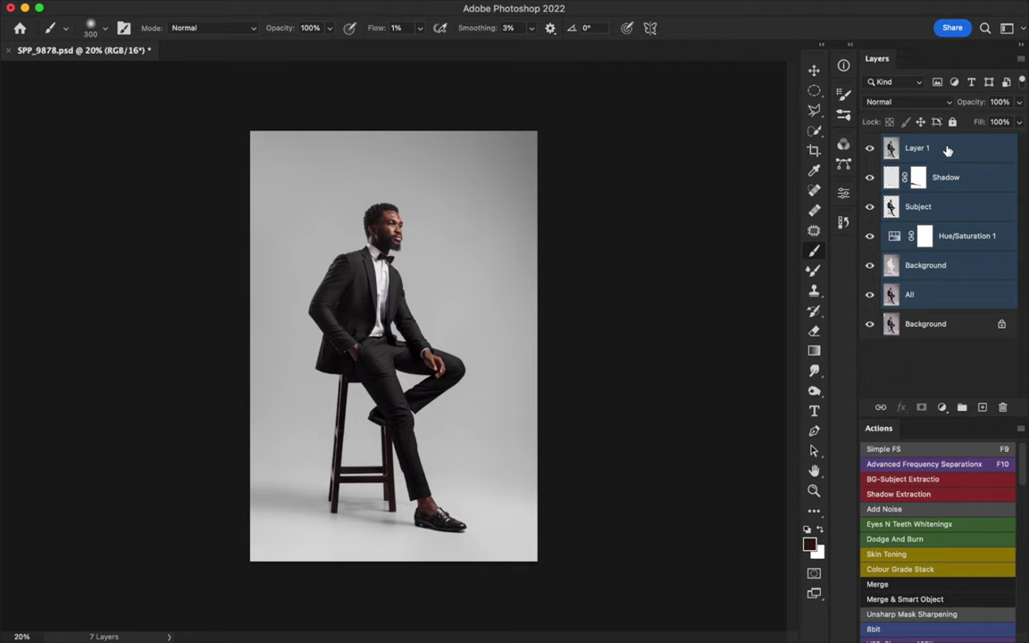
click(951, 151)
shift+click(919, 300)
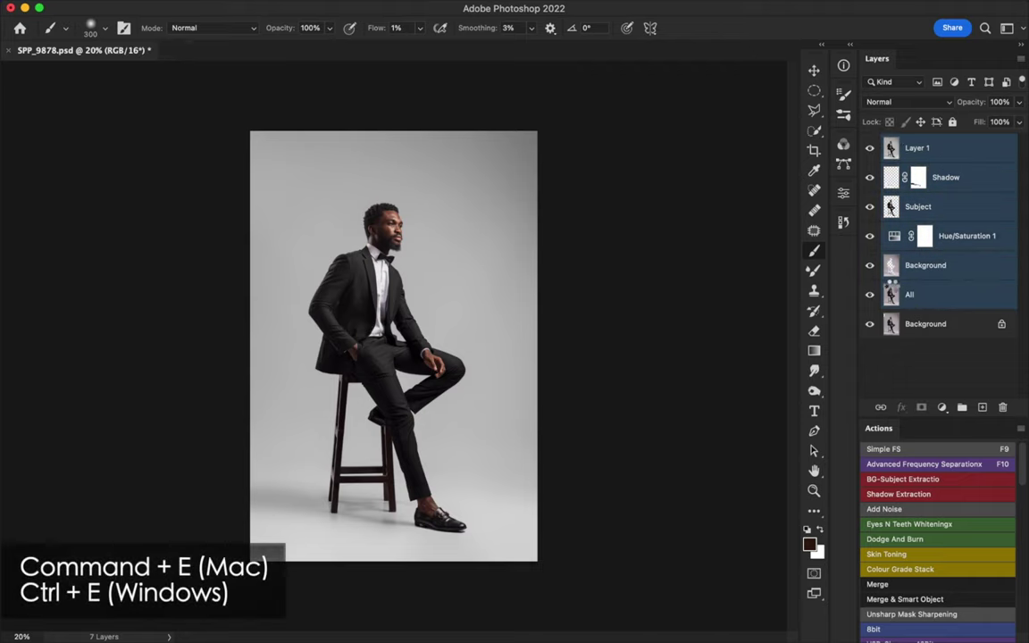
key(super+e)
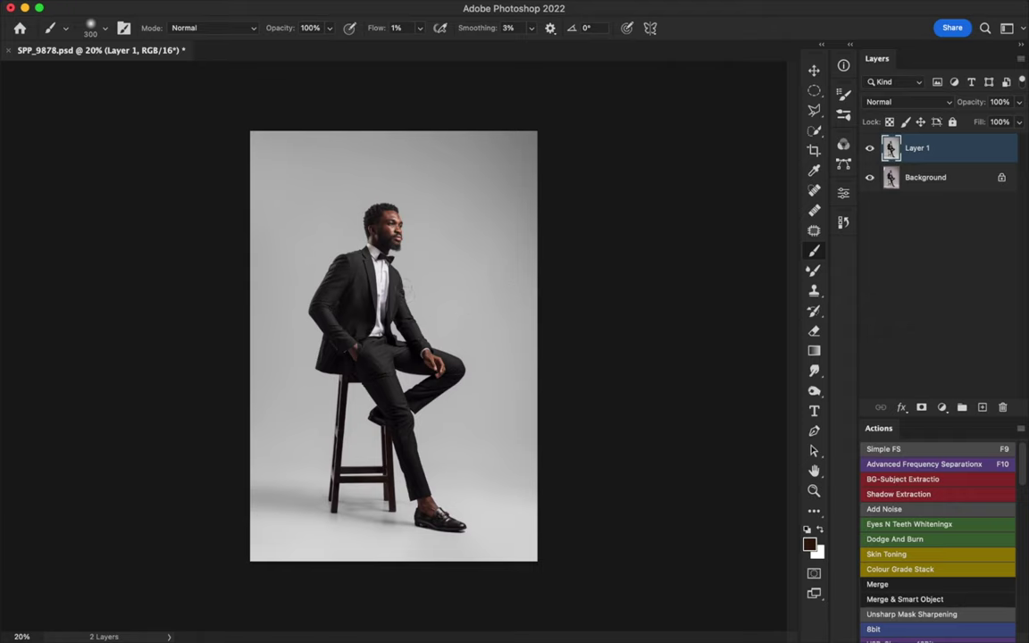
Open the Liquify filter on the merged Layer 1.
key(super+space)
mouse_move(418, 265)
mouse_down()
mouse_move(428, 268)
mouse_move(421, 276)
mouse_up()
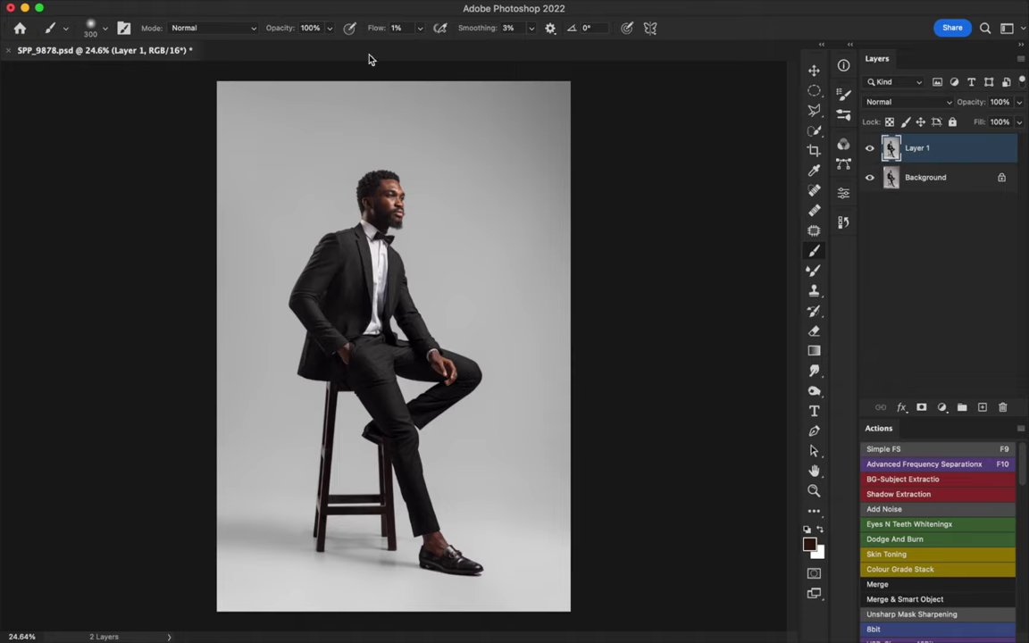
mouse_move(371, 2)
click(334, 8)
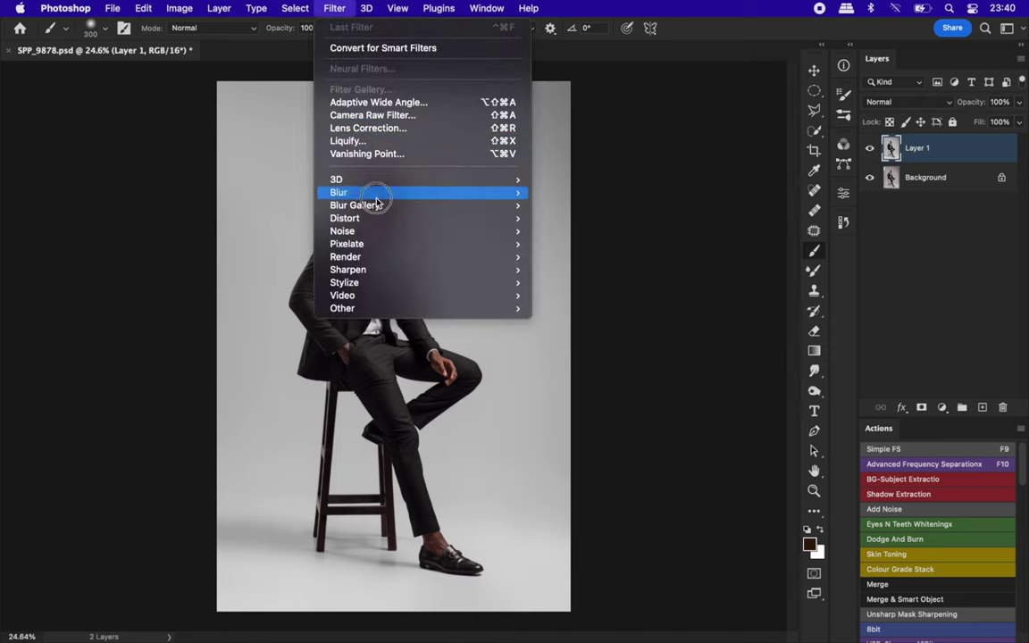
click(356, 142)
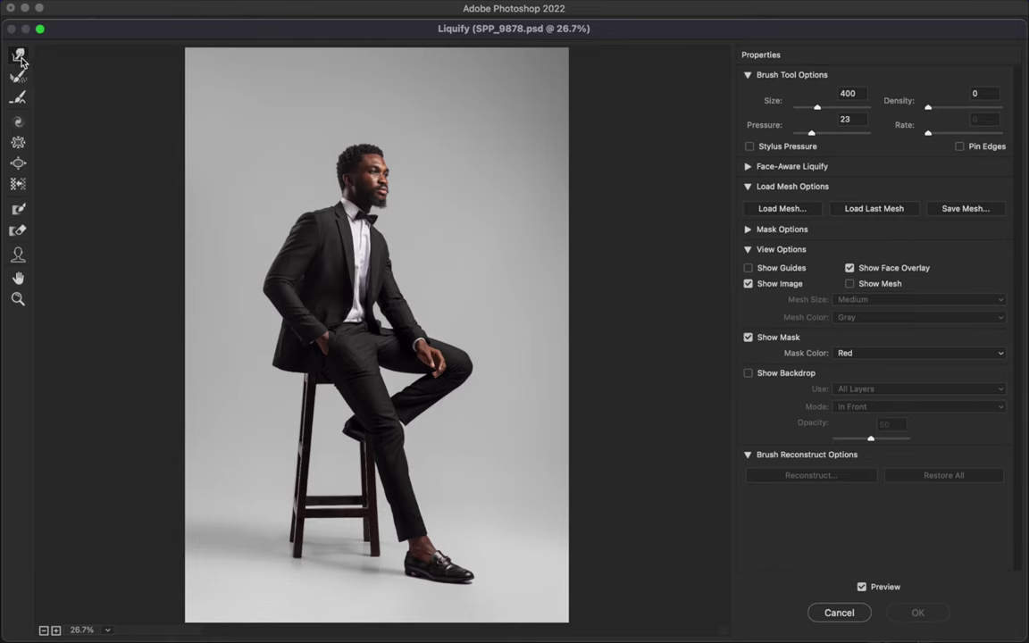
Smooth the upper sleeve outline of the arm resting on the knee with Forward Warp, using brush sizes between 125 and 175.
key(super+equal)
key(super+equal)
key(super+equal)
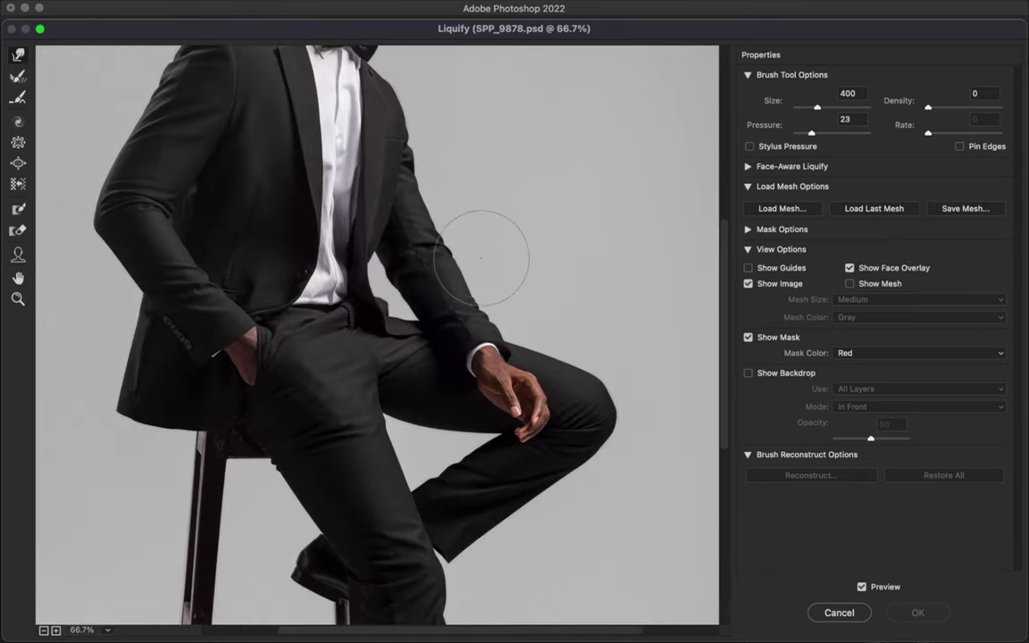
key(bracketleft)
key(bracketleft)
key(bracketleft)
key(bracketleft)
key(bracketleft)
key(bracketleft)
key(bracketleft)
key(bracketleft)
drag(417, 147, 414, 152)
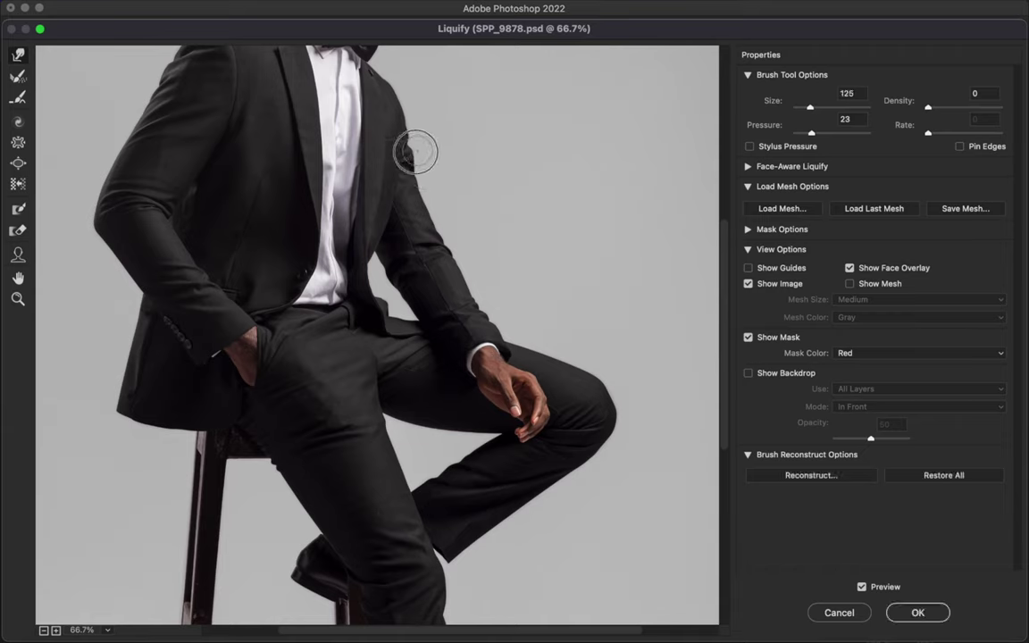
key(bracketright)
key(bracketright)
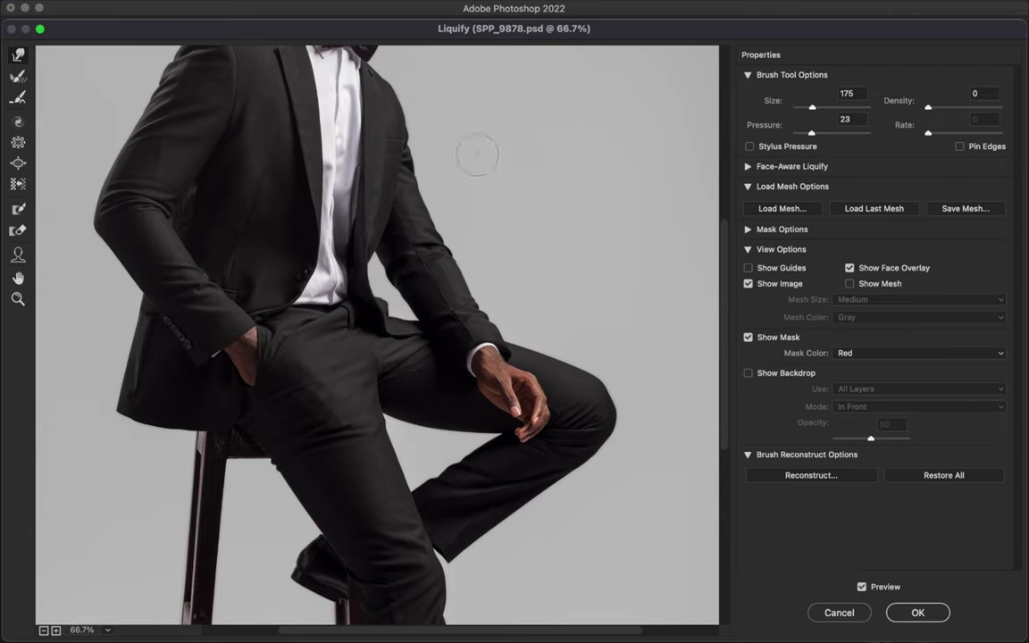
key(bracketleft)
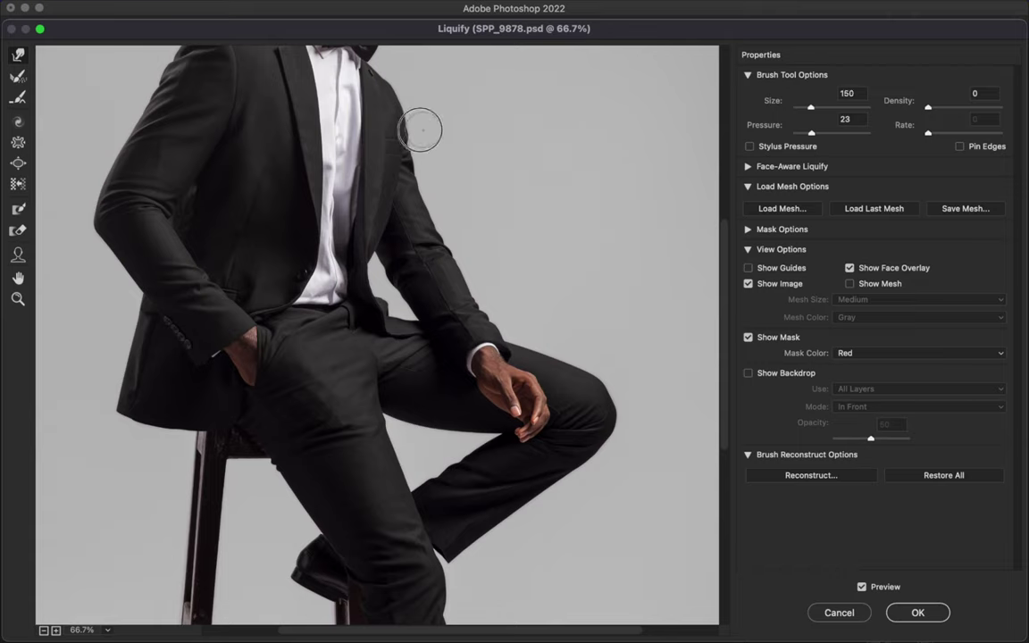
key(bracketleft)
key(bracketleft)
key(bracketright)
key(bracketright)
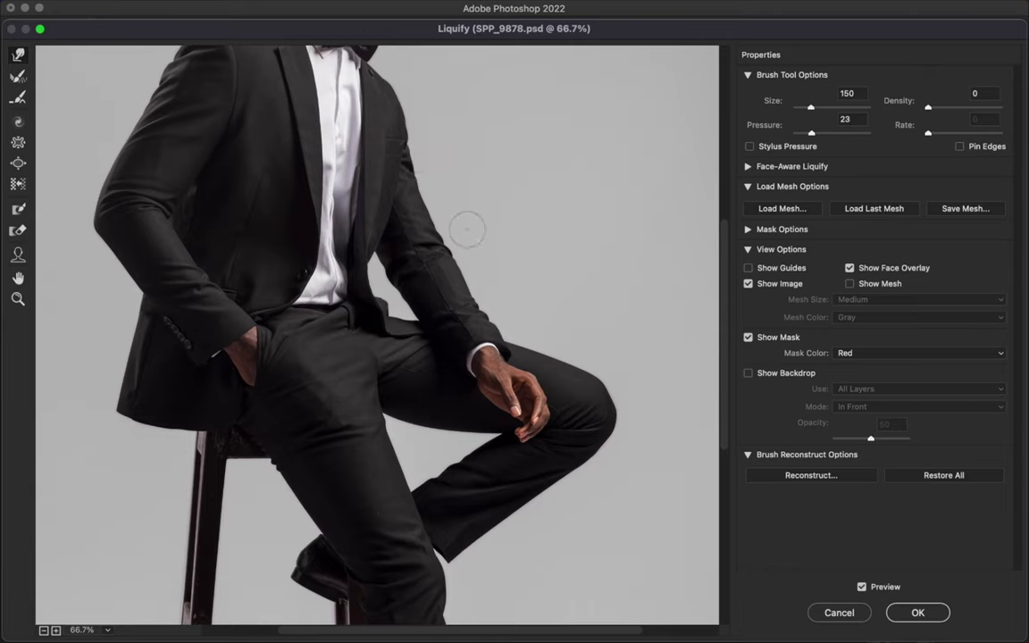
Push in the forearm sleeve's outer edge between elbow and wrist with Forward Warp, varying the brush size between 90 and 200.
key(bracketleft)
drag(466, 240, 459, 262)
key(bracketleft)
key(bracketleft)
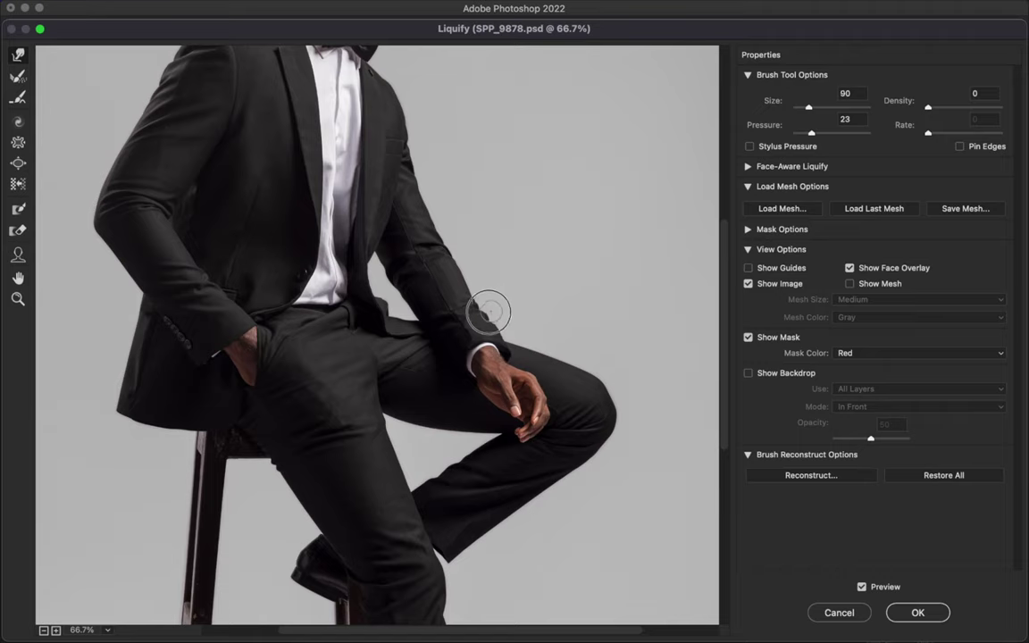
key(bracketright)
key(bracketright)
key(bracketright)
key(bracketright)
key(bracketright)
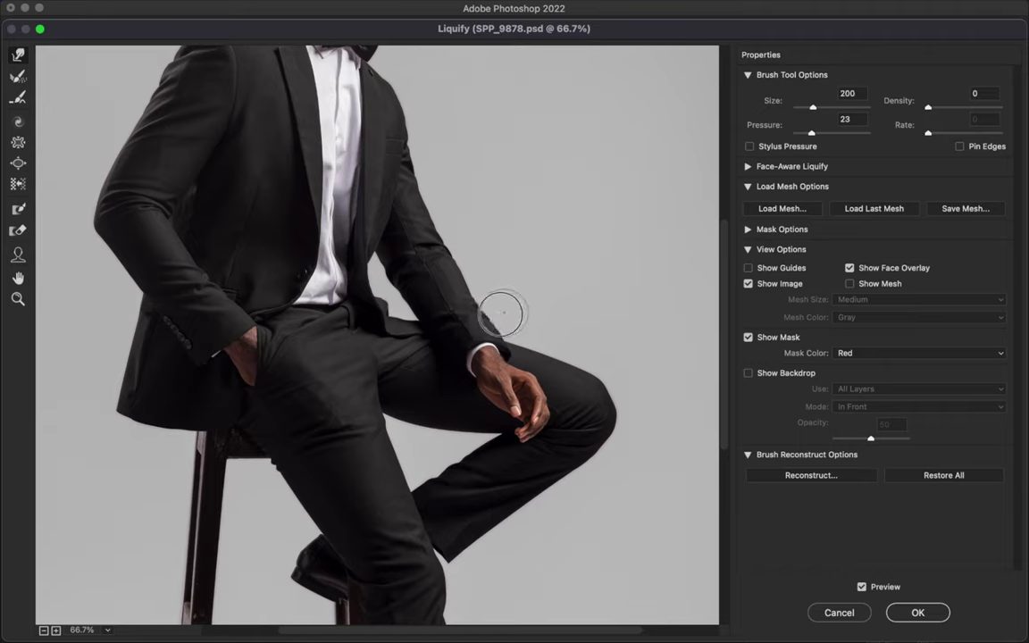
Refine the jacket's shoulder outline with Forward Warp, reducing the brush size to 60.
drag(158, 240, 202, 362)
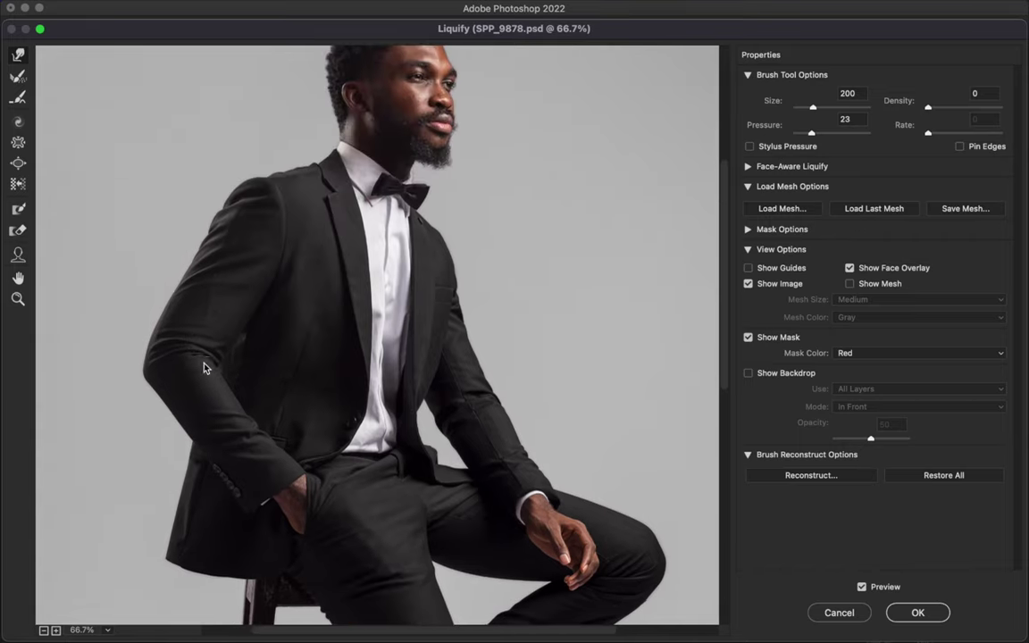
key(bracketleft)
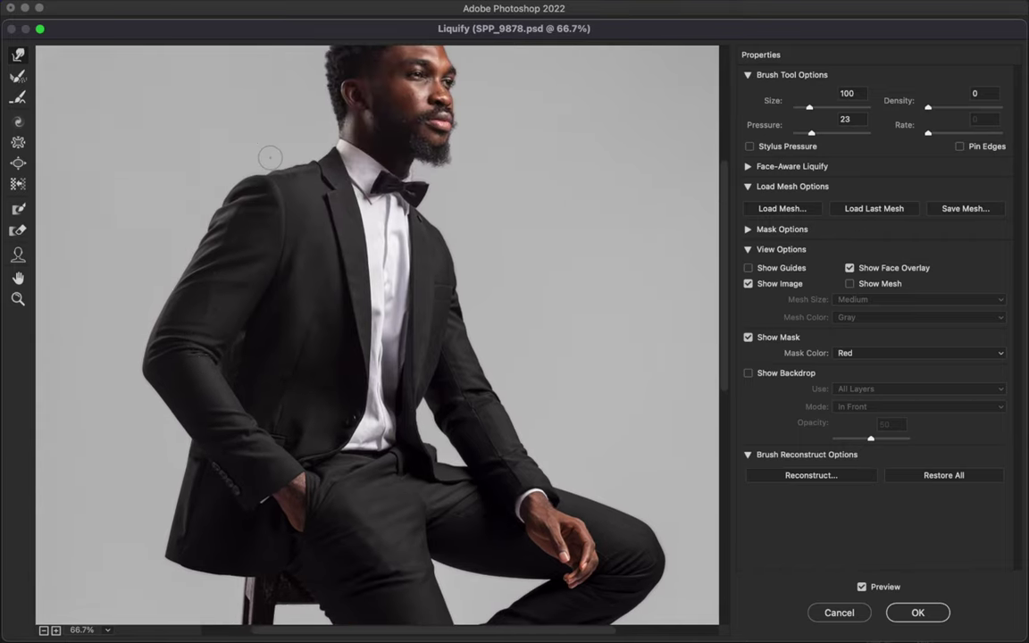
key(bracketleft)
key(bracketleft)
key(bracketleft)
key(bracketleft)
key(bracketleft)
key(bracketleft)
key(bracketleft)
Smooth the upper edge of the crossed lower trouser leg with a Forward Warp brush of size 90.
scroll(366, 331, down, 10)
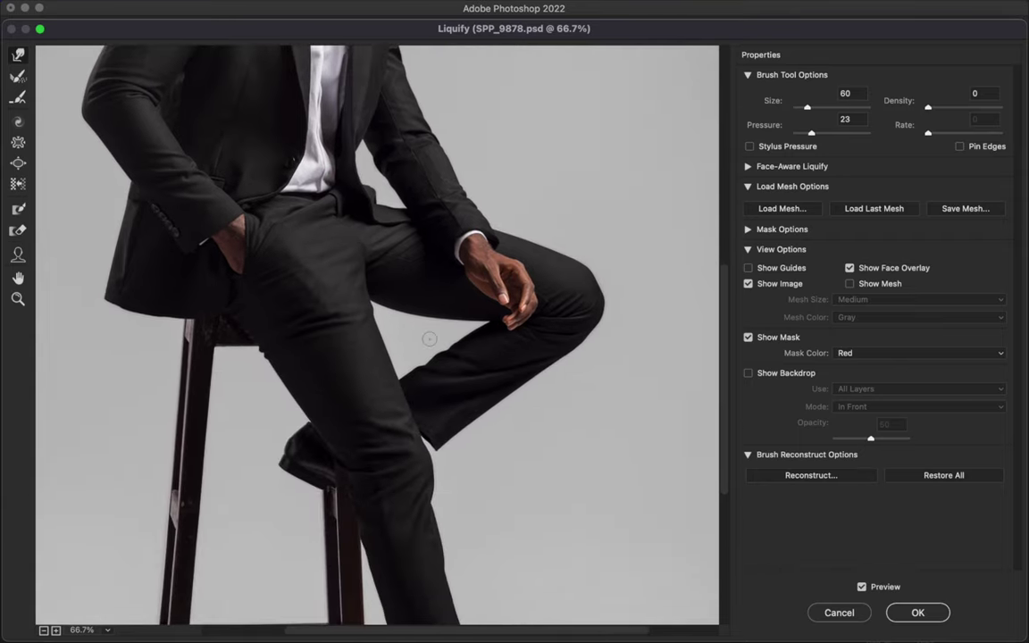
key(bracketright)
key(bracketright)
key(bracketright)
key(bracketright)
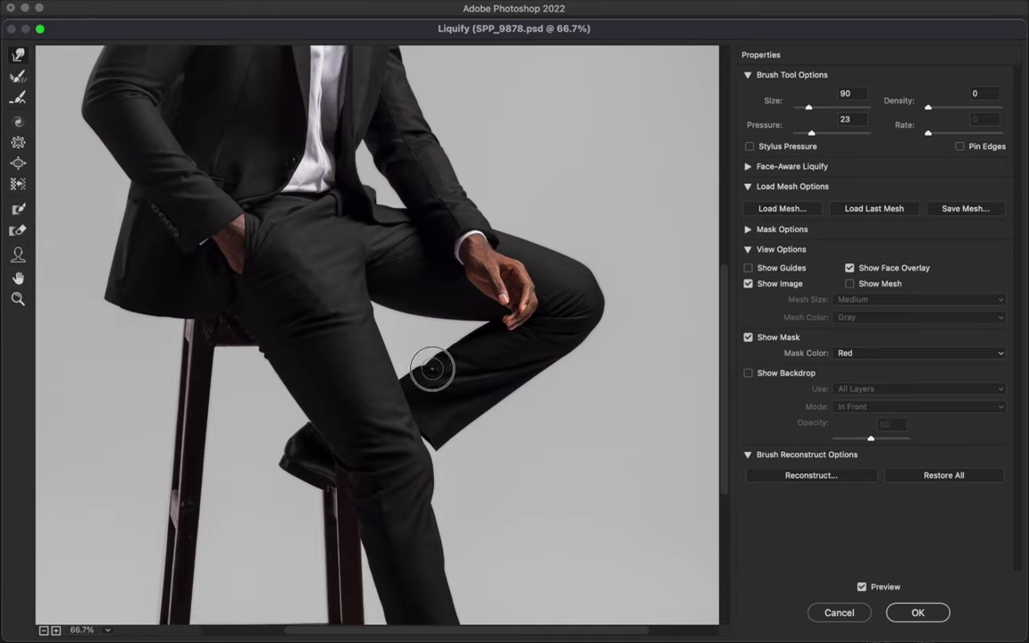
key(bracketright)
key(bracketright)
Push the underside of the thigh inward beside the stool seat with a size 60 Forward Warp brush.
key(space)
drag(325, 417, 331, 363)
key(bracketleft)
key(bracketleft)
key(bracketleft)
key(bracketleft)
key(bracketleft)
key(bracketleft)
key(bracketleft)
key(bracketleft)
key(bracketleft)
key(bracketleft)
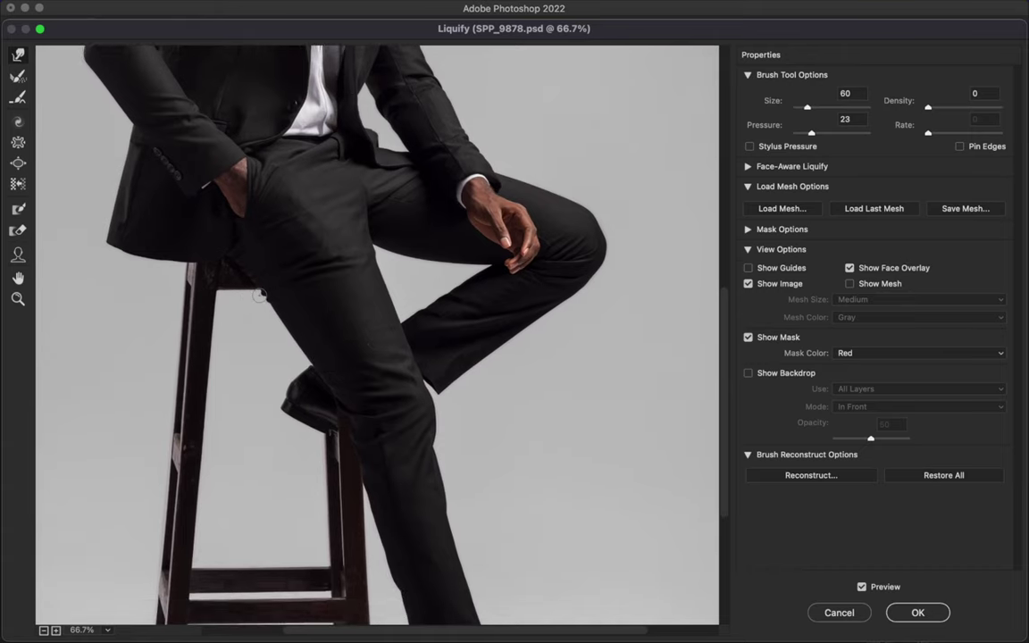
drag(258, 304, 264, 293)
Clean up the back edge of the standing leg's lower trouser with a size 50 Forward Warp brush.
key(bracketleft)
key(bracketright)
key(bracketright)
drag(386, 427, 351, 280)
drag(393, 404, 378, 354)
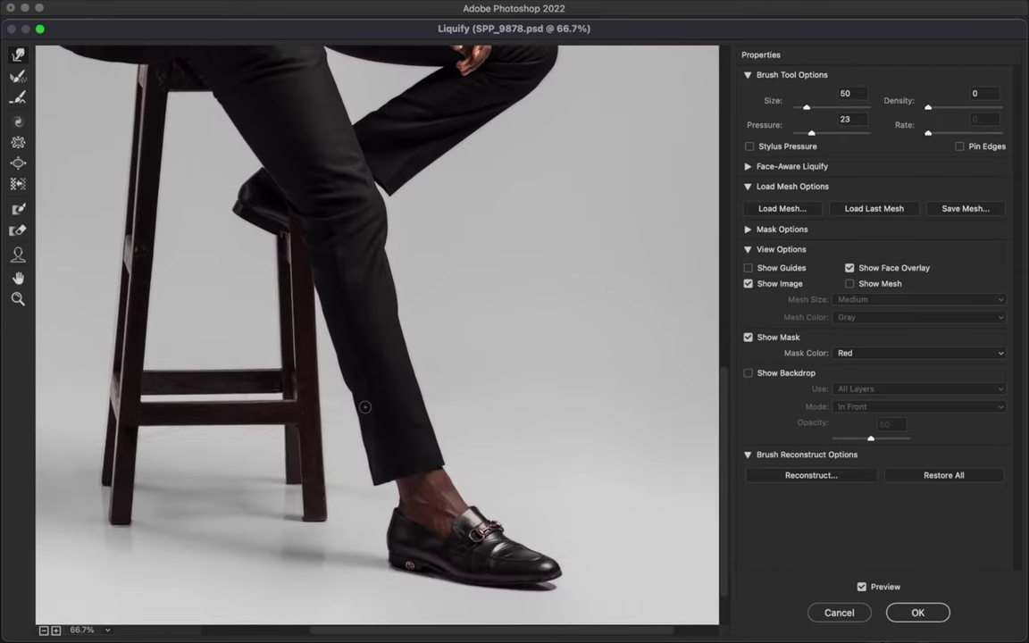
key(alt)
Slim the standing trouser leg just above the ankle by warping its back edge inward with a larger brush.
key(super+minus)
key(super+minus)
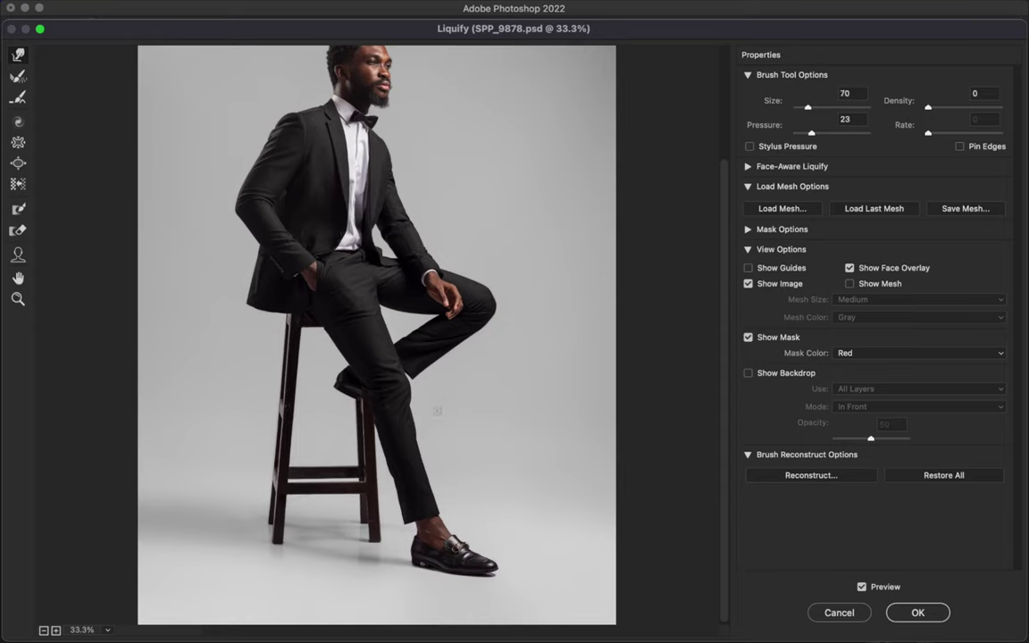
key(bracketright)
key(bracketright)
key(bracketright)
key(bracketright)
key(bracketright)
key(bracketright)
key(bracketright)
key(bracketright)
key(bracketright)
key(bracketleft)
key(bracketleft)
key(bracketleft)
key(bracketright)
key(bracketright)
drag(400, 497, 410, 497)
key(bracketleft)
key(bracketright)
key(bracketleft)
key(bracketleft)
Reshape the outer shoulder of the arm with the hand in the pocket using a smaller Forward Warp brush.
drag(330, 220, 330, 275)
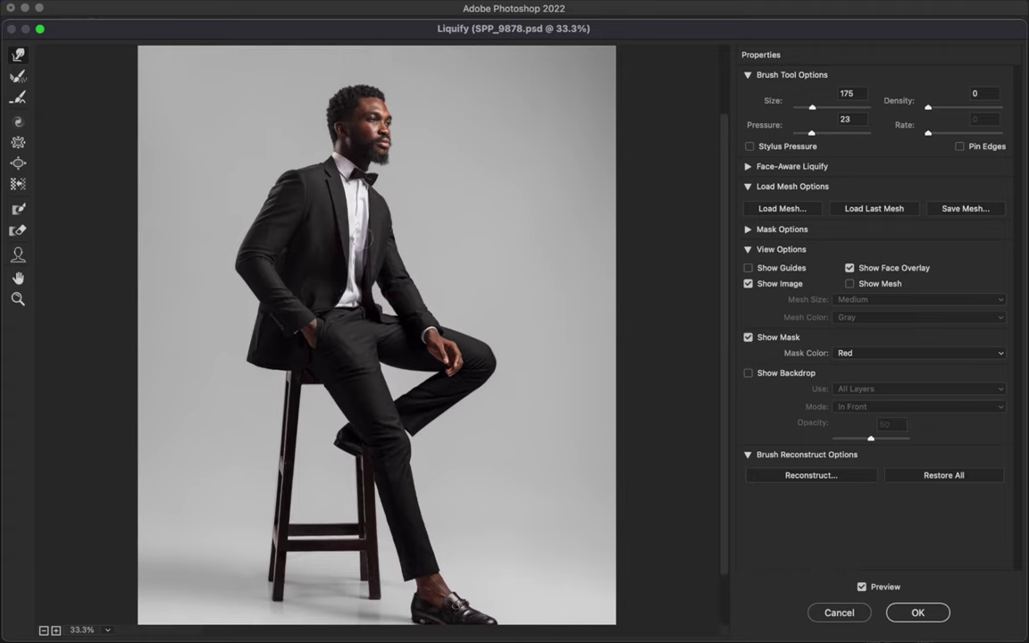
key(bracketleft)
key(bracketleft)
key(bracketleft)
drag(278, 186, 275, 187)
key(bracketright)
key(bracketright)
key(bracketright)
key(bracketright)
Compare the whole image before and after the Liquify edits by toggling the preview.
key(alt)
key(super+0)
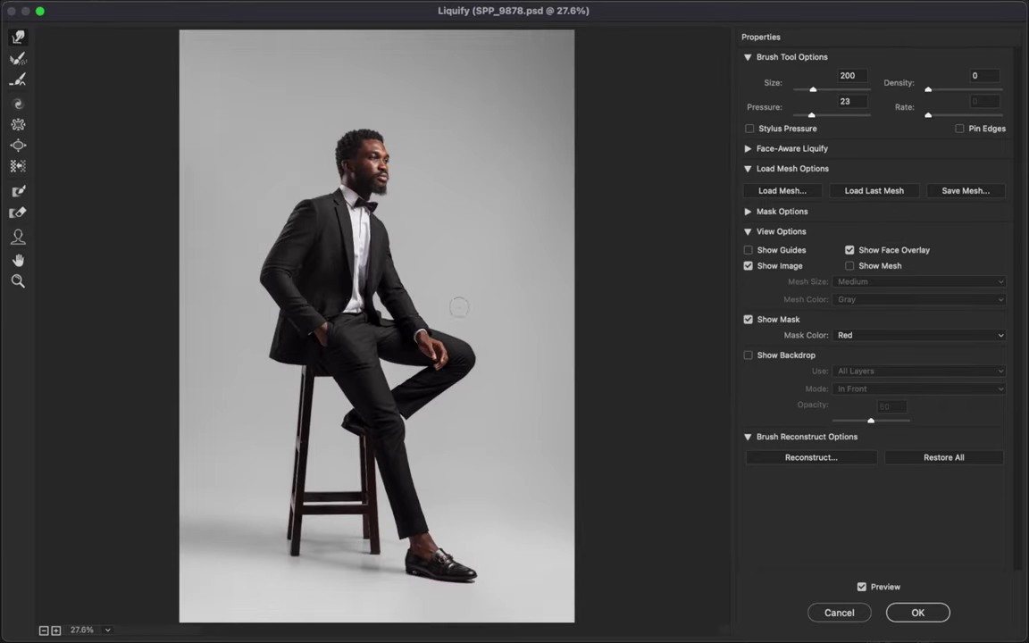
click(863, 587)
click(862, 588)
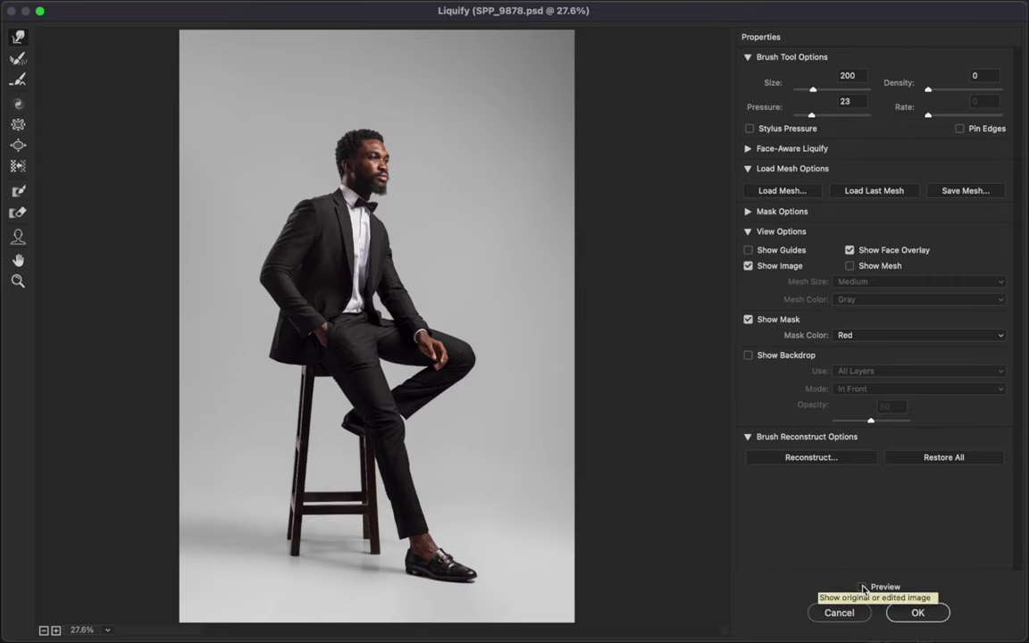
click(863, 588)
Refine the jacket edge in the gap between forearm and thigh with a brush of 100 to 90, and apply Liquify.
scroll(412, 267, up, 3)
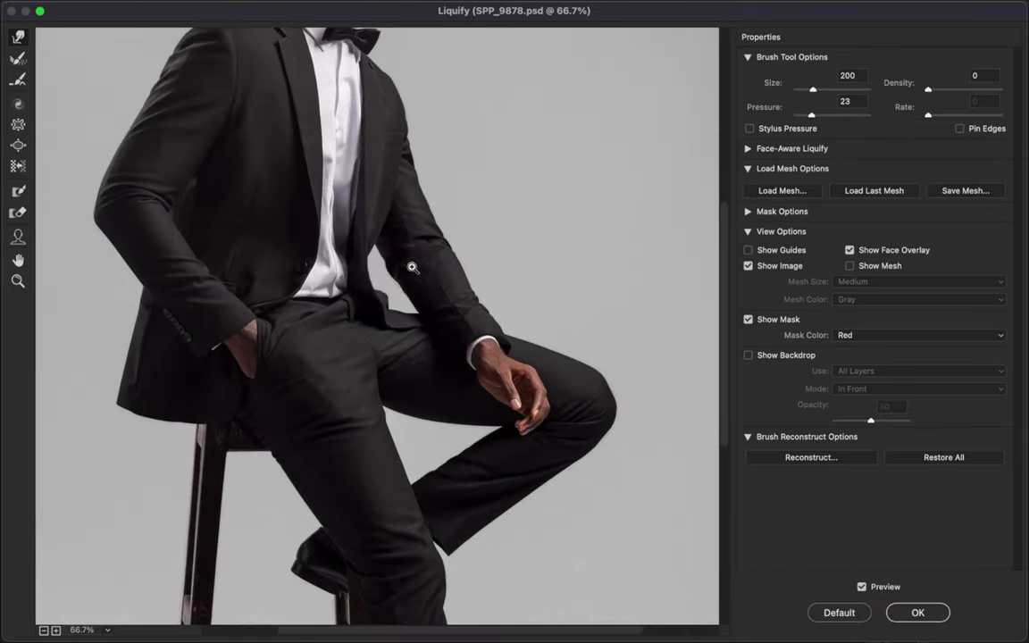
key(bracketleft)
key(bracketleft)
key(bracketleft)
key(bracketleft)
key(bracketleft)
key(bracketleft)
key(bracketleft)
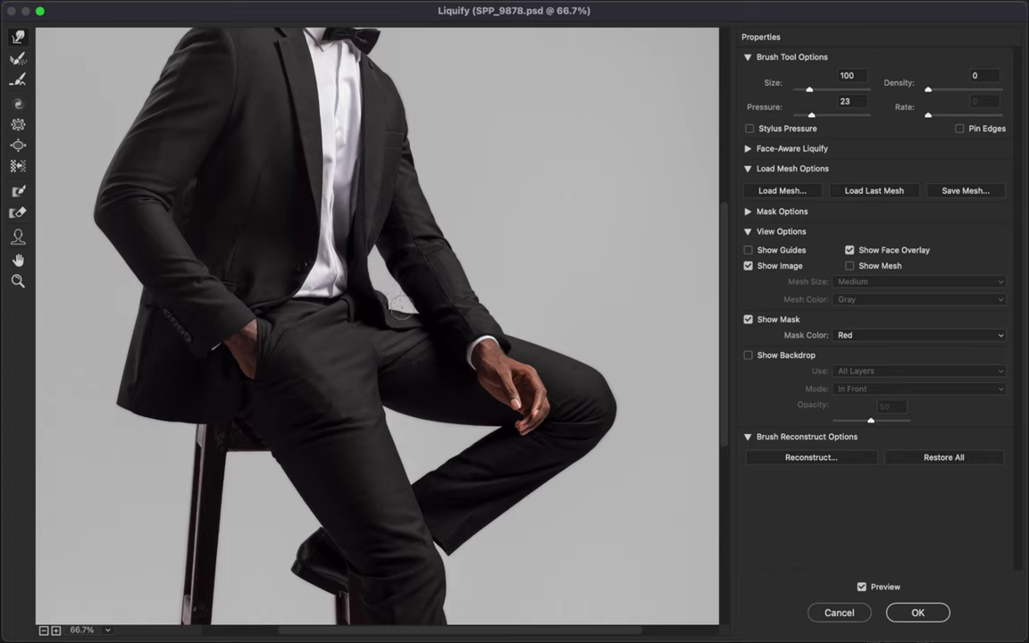
key(bracketleft)
key(super+0)
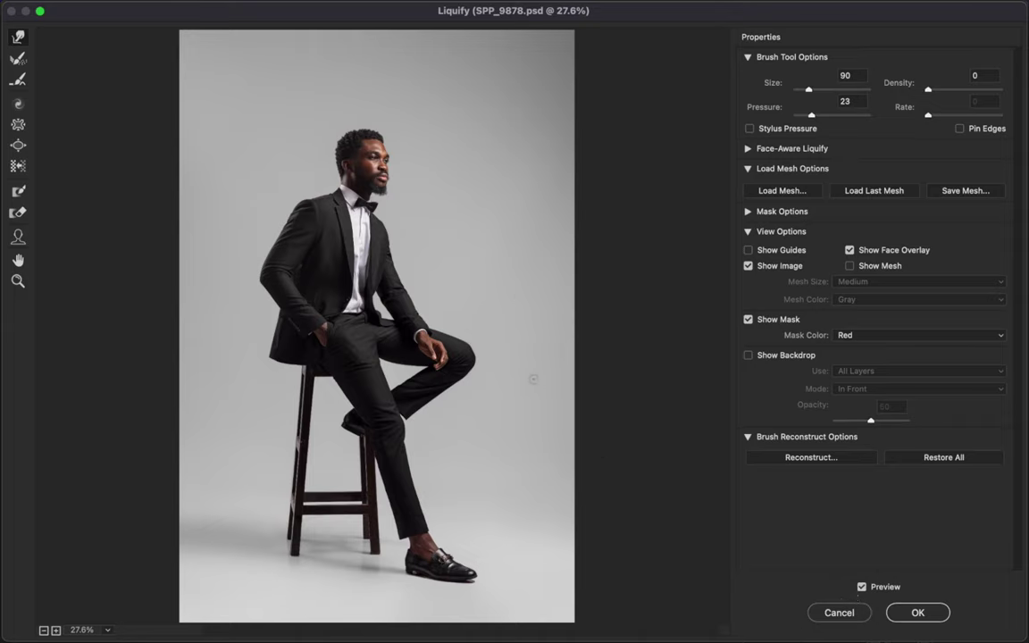
click(917, 612)
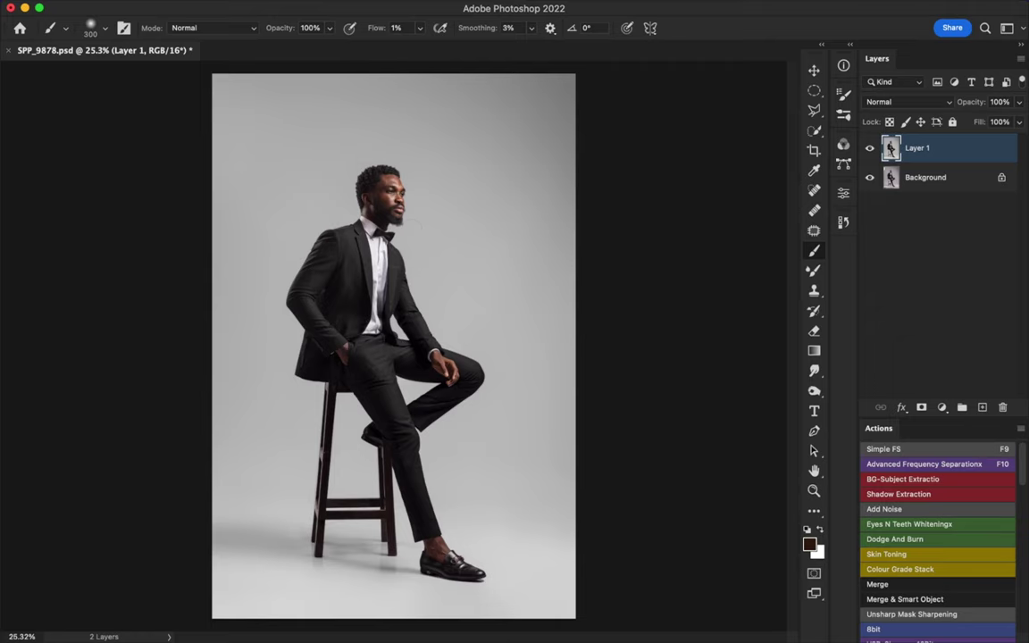
Run the Advanced Frequency Separationx action on Layer 1.
key(z)
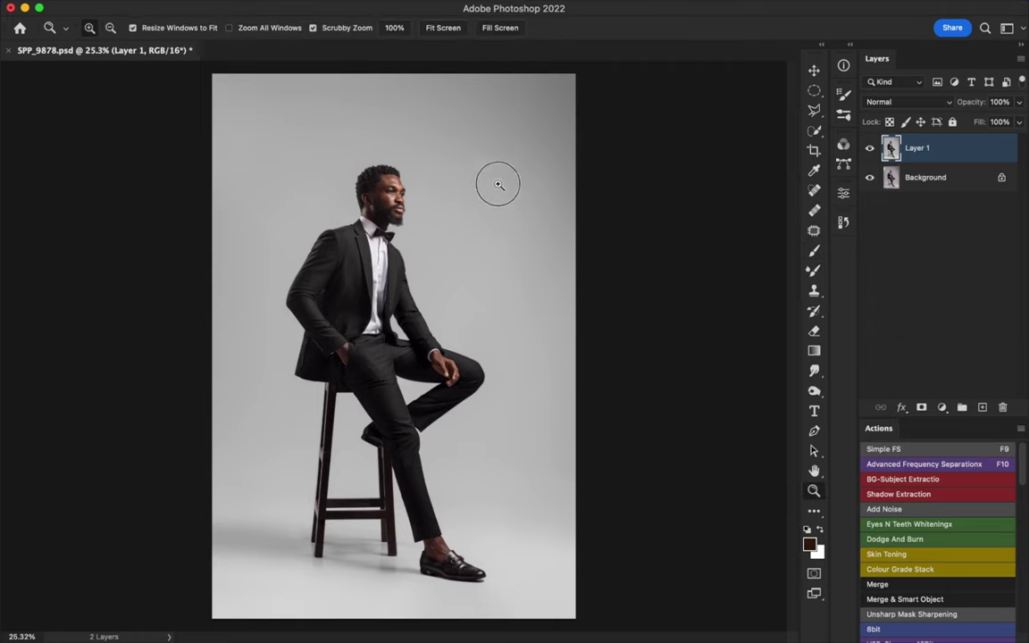
drag(386, 177, 496, 290)
mouse_move(417, 329)
mouse_down()
mouse_move(384, 313)
mouse_move(394, 331)
mouse_move(379, 361)
mouse_move(386, 397)
mouse_move(413, 402)
mouse_move(343, 423)
mouse_move(400, 406)
mouse_move(409, 390)
mouse_up()
key(b)
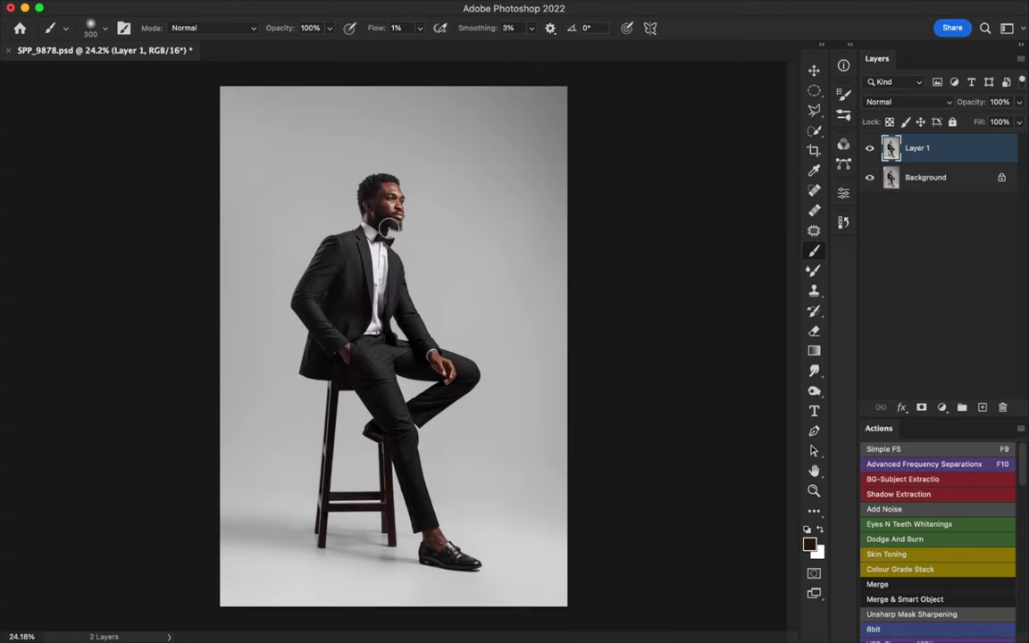
key(z)
drag(348, 178, 489, 198)
key(b)
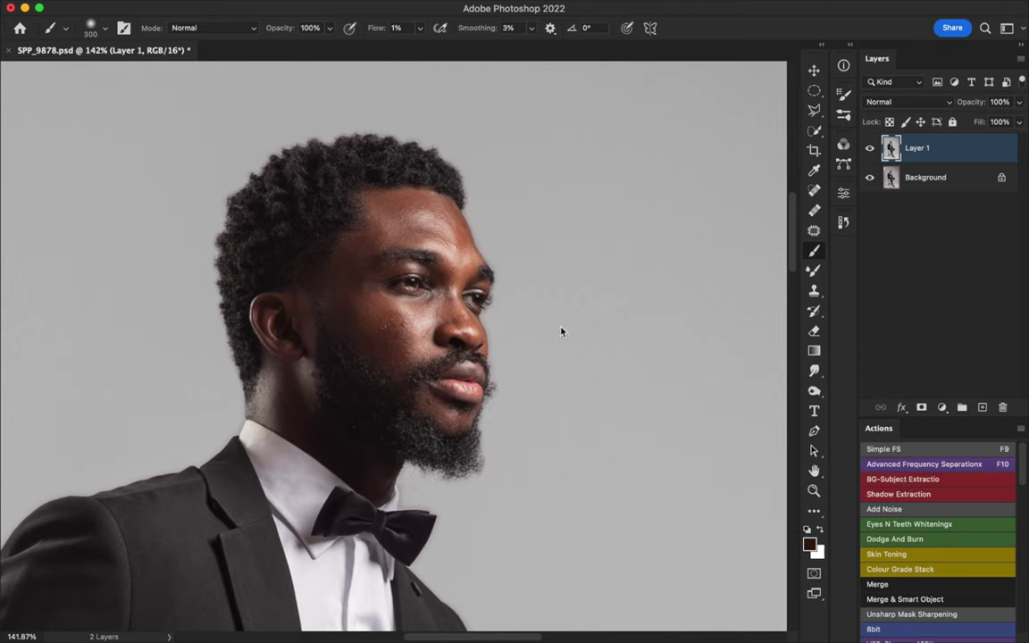
key(F10)
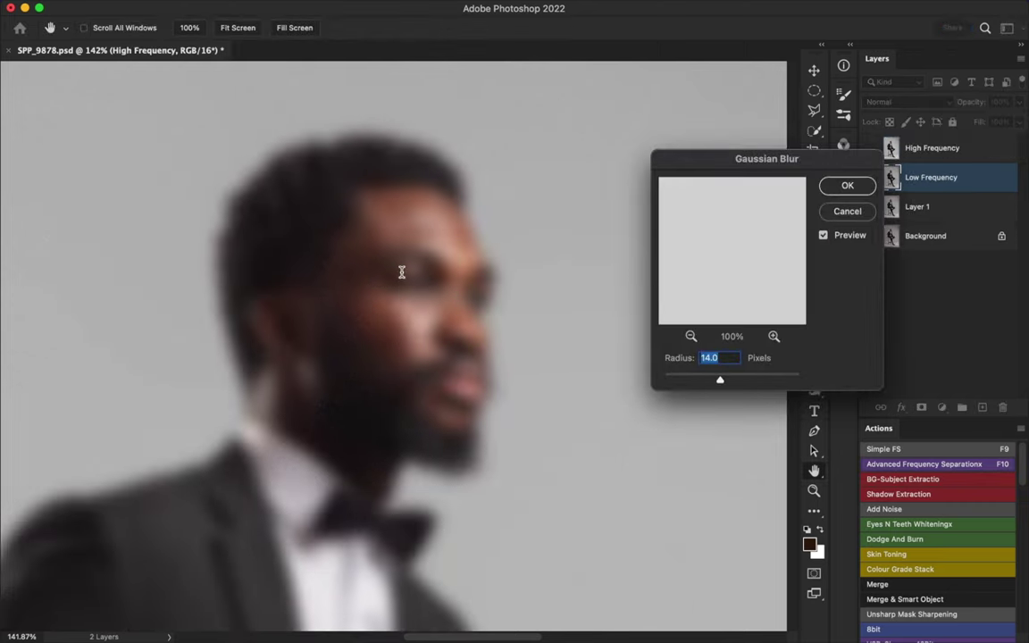
Try a Gaussian Blur radius of 6.2 pixels on the Low Frequency layer and compare it with the unblurred face.
drag(750, 161, 668, 168)
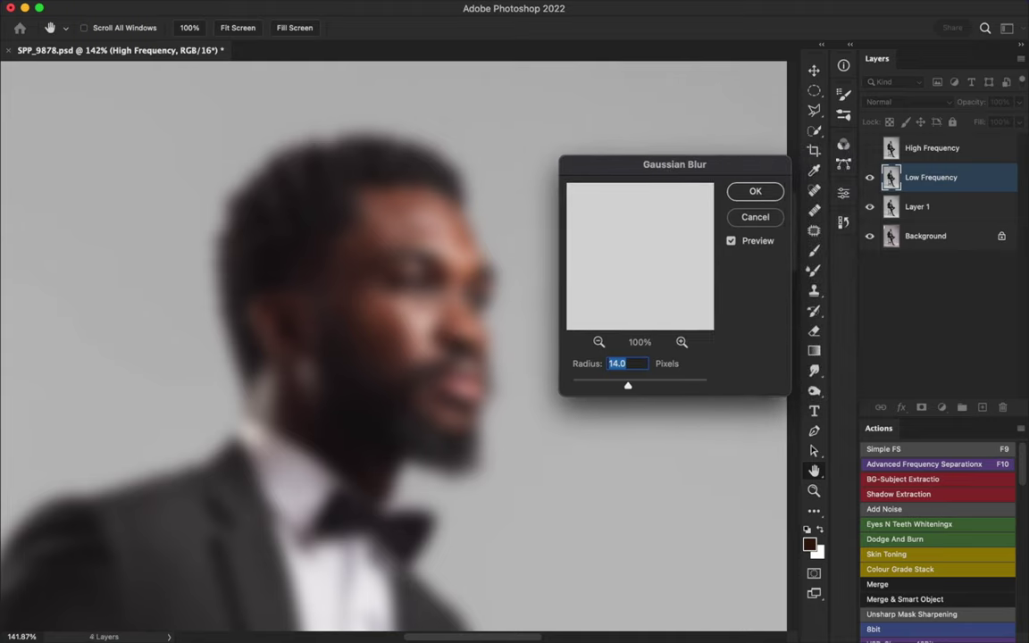
text(5)
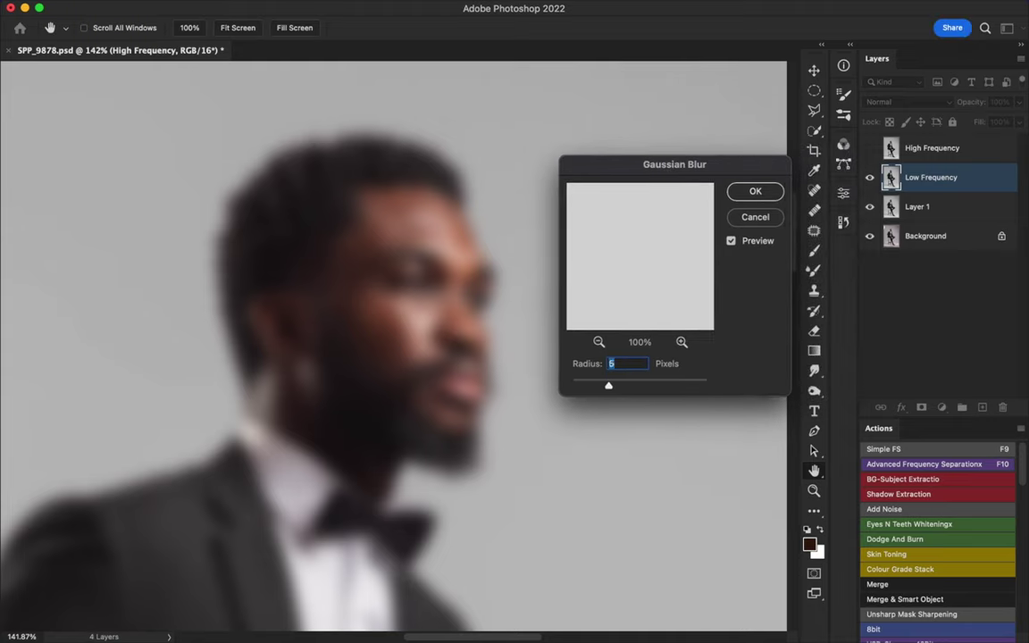
key(shift+Up)
key(Up)
key(Up)
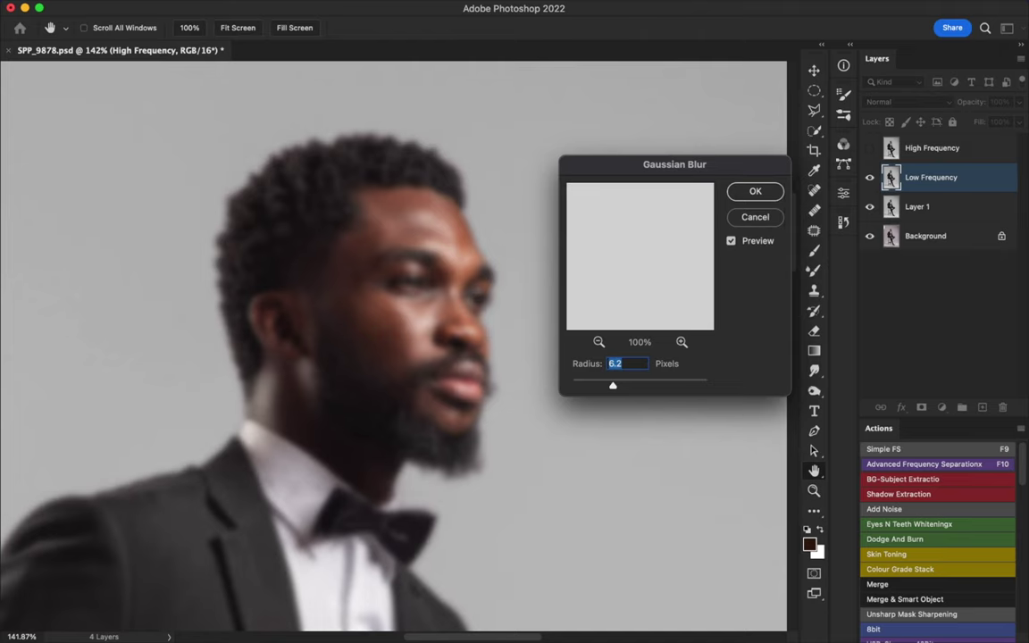
click(730, 240)
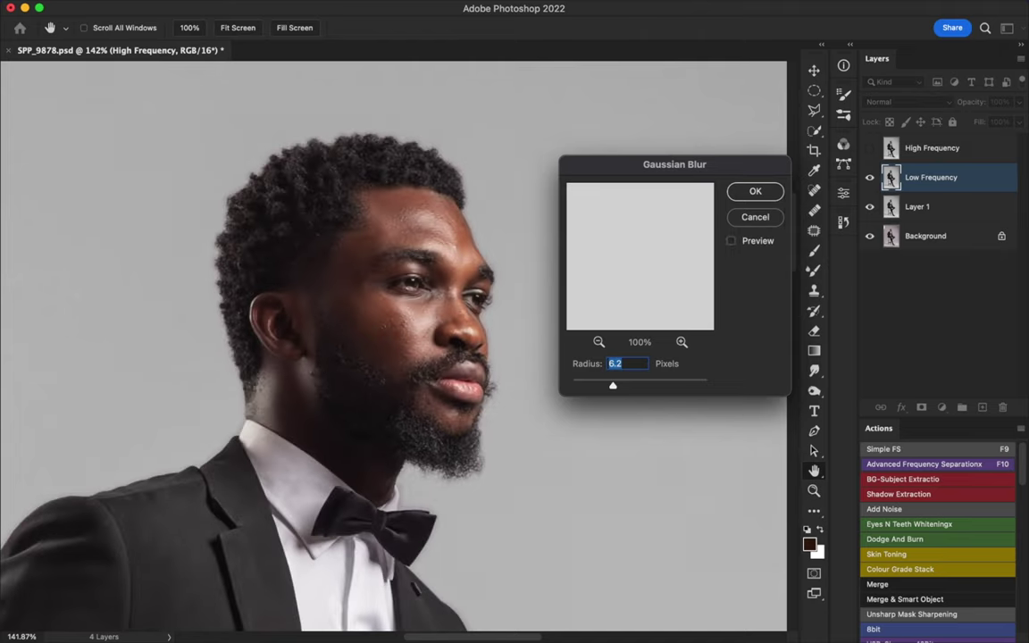
key(p)
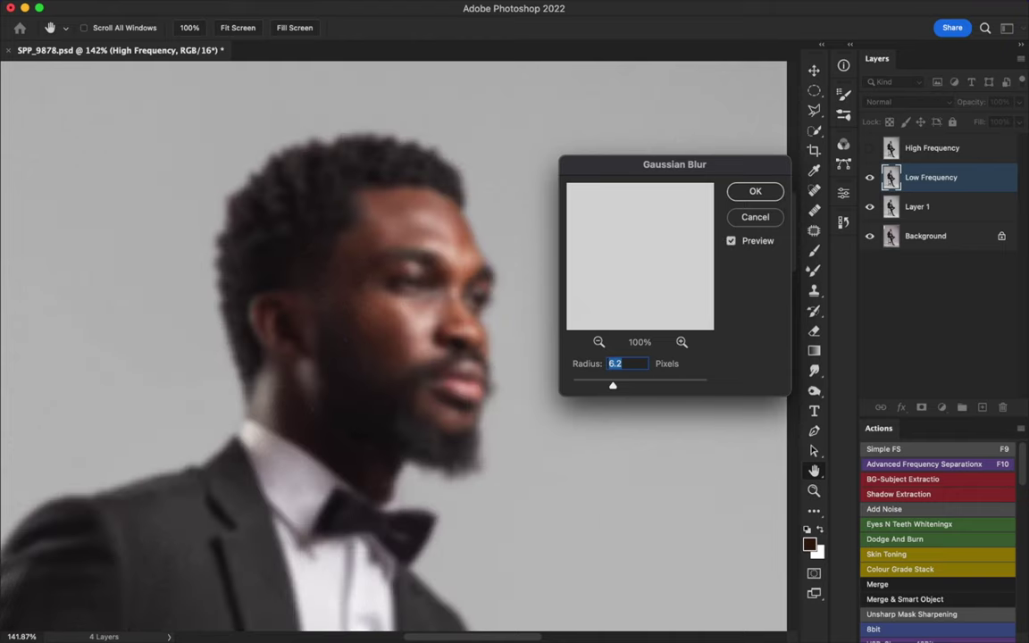
Blur the Low Frequency layer with a 5-pixel radius and complete the frequency separation.
text(4)
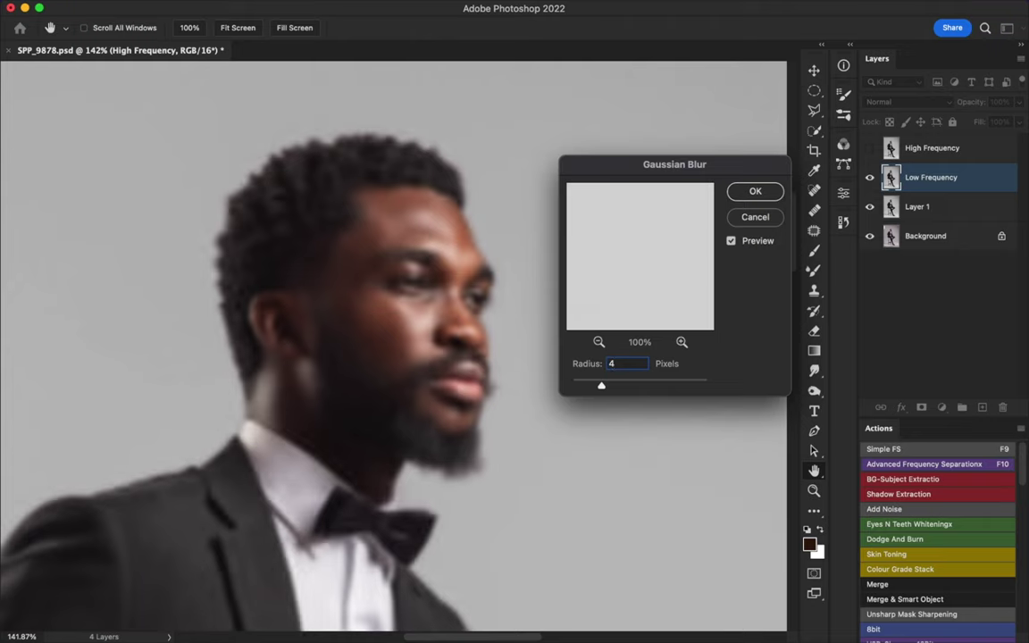
click(393, 336)
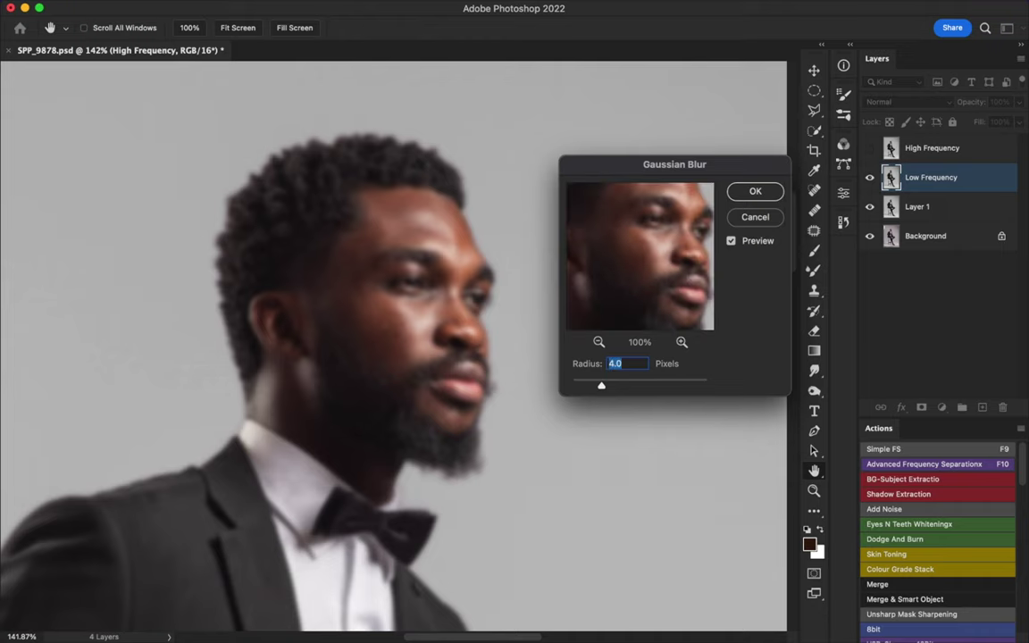
text(5)
key(Return)
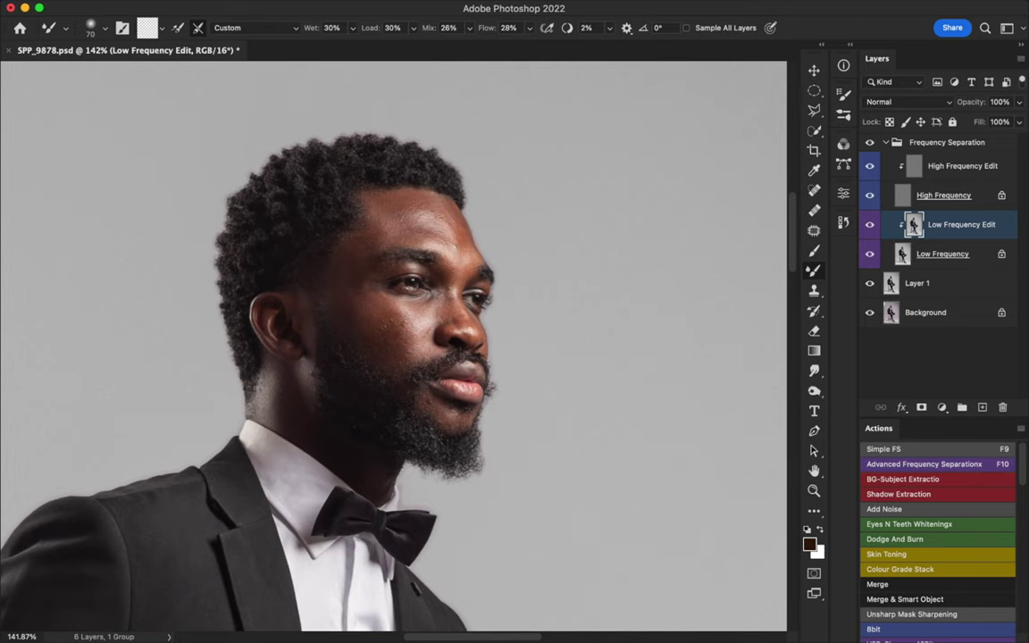
View the brush tool group in the Essentials workspace, and return to the custom workspace.
key(shift+b)
key(shift+b)
key(shift+b)
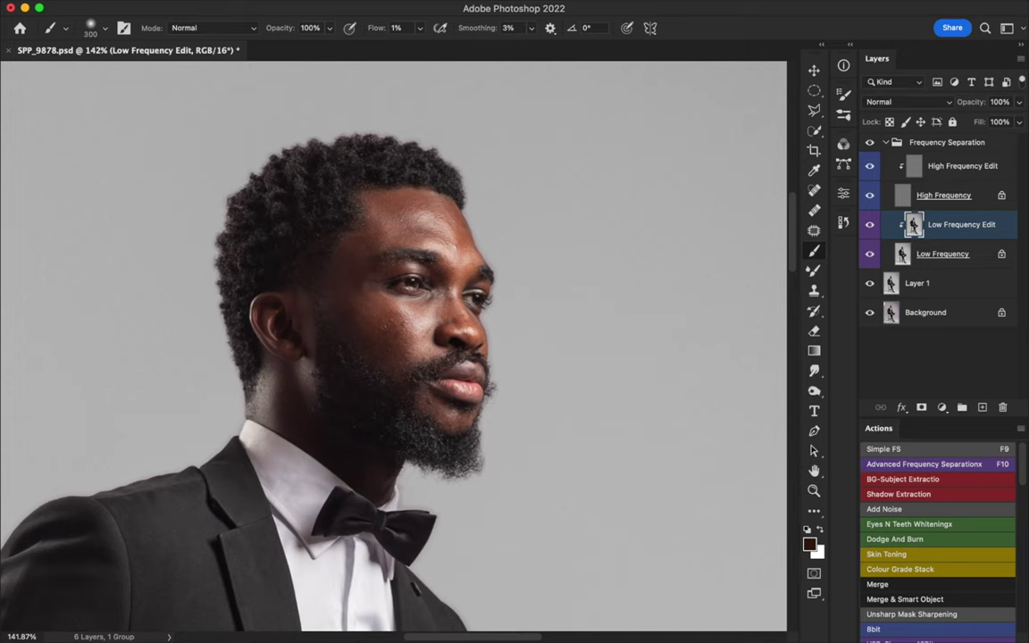
click(1008, 27)
click(972, 55)
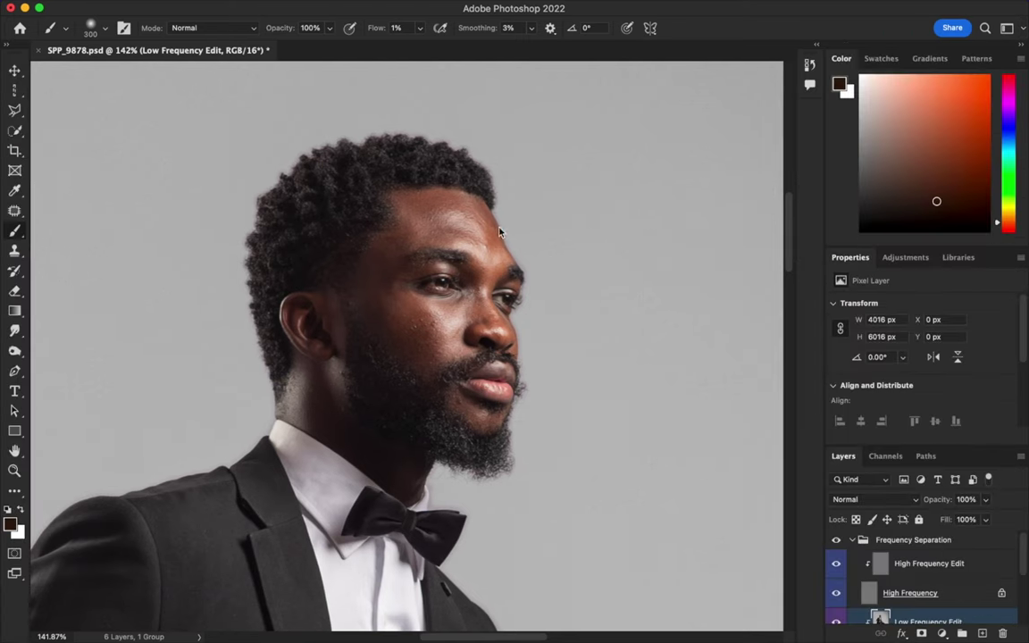
click(15, 232)
mouse_move(15, 231)
mouse_down()
mouse_move(64, 243)
mouse_move(84, 274)
mouse_move(16, 237)
mouse_up()
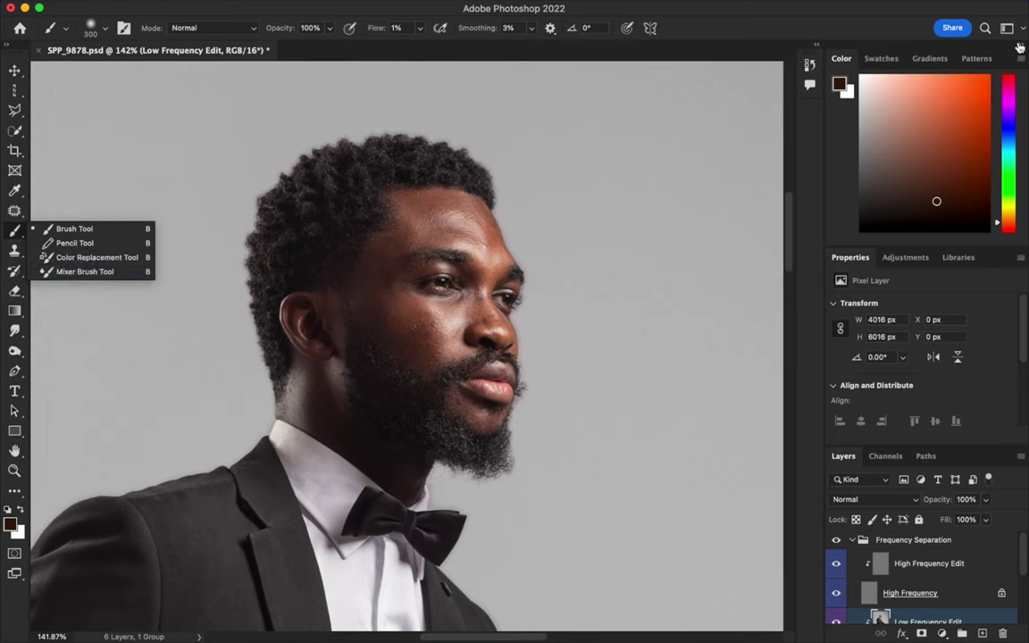
click(1015, 28)
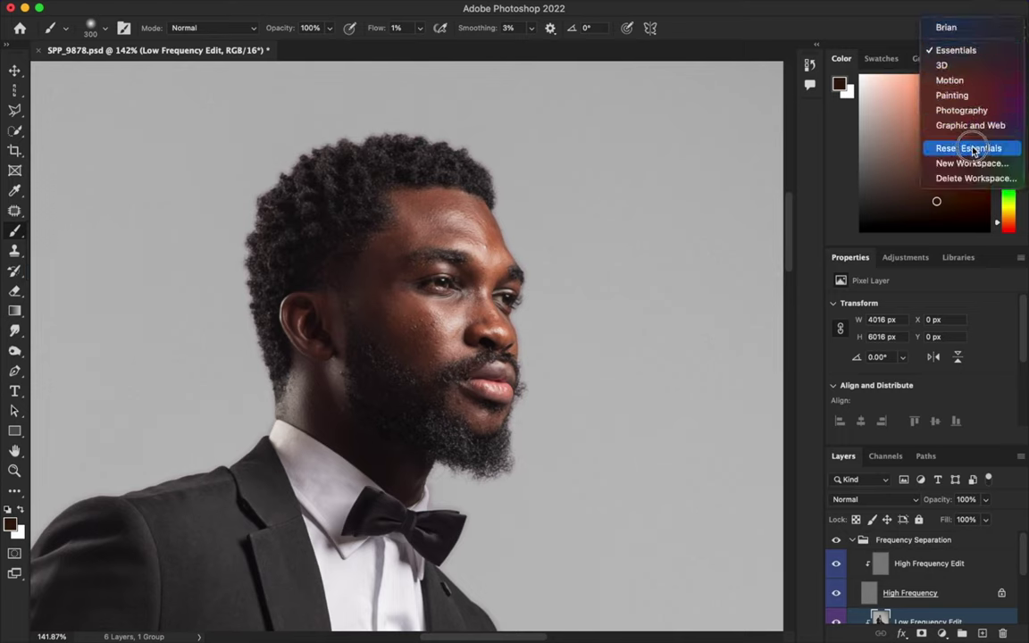
click(946, 28)
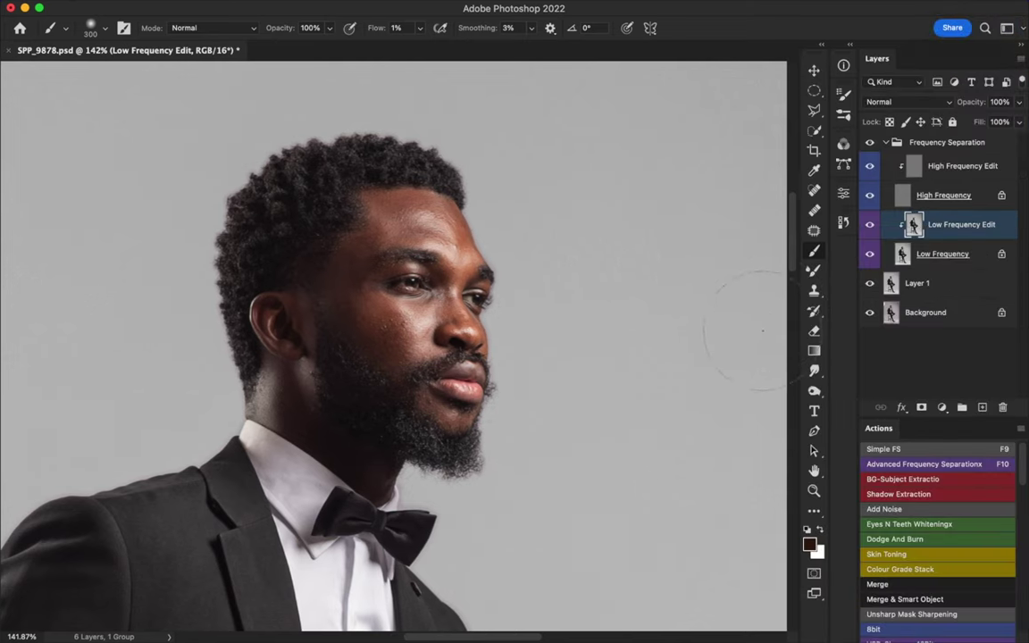
Activate the Mixer Brush with Mix and Flow both set to 30%.
click(803, 271)
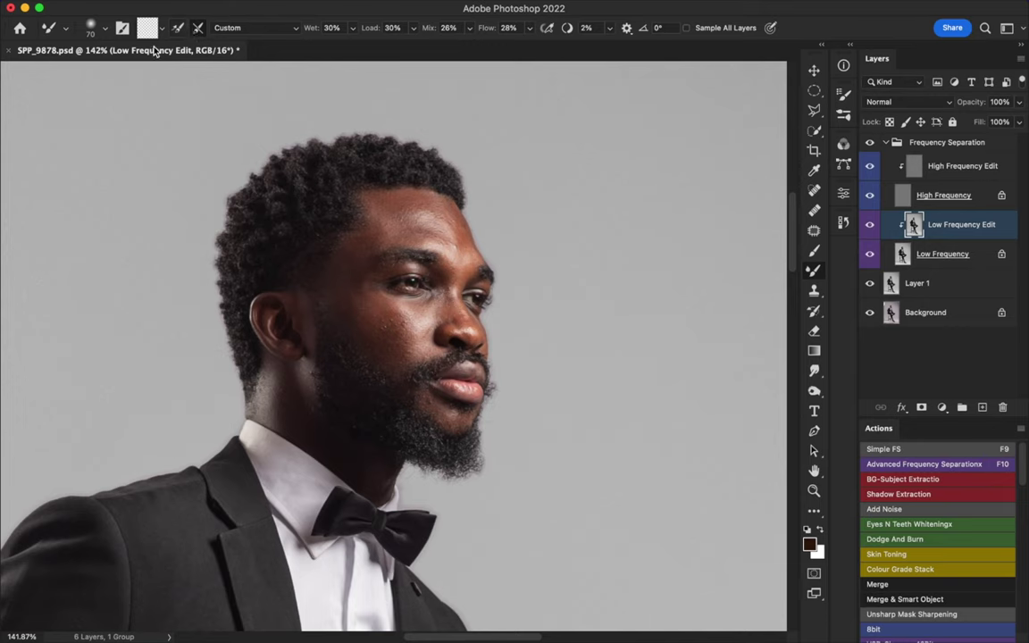
click(463, 29)
text(30)
key(Tab)
text(30)
Smooth the skin tones of the face on the Low Frequency Edit layer, reducing the Mixer Brush size to 30.
key([)
key(bracketleft)
key(bracketleft)
key(bracketright)
key(bracketright)
key(bracketleft)
key(bracketleft)
key(bracketright)
key(bracketleft)
key(bracketleft)
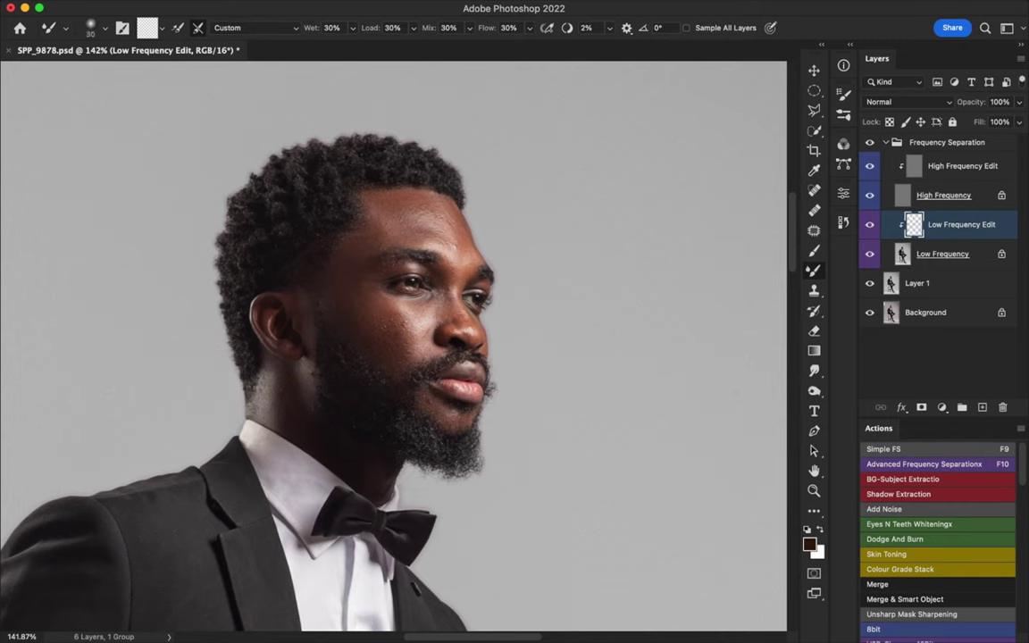
key(bracketleft)
key(bracketleft)
key(bracketleft)
key(bracketleft)
key(bracketleft)
Compare the face before and after smoothing by toggling the Frequency Separation group's visibility.
click(869, 142)
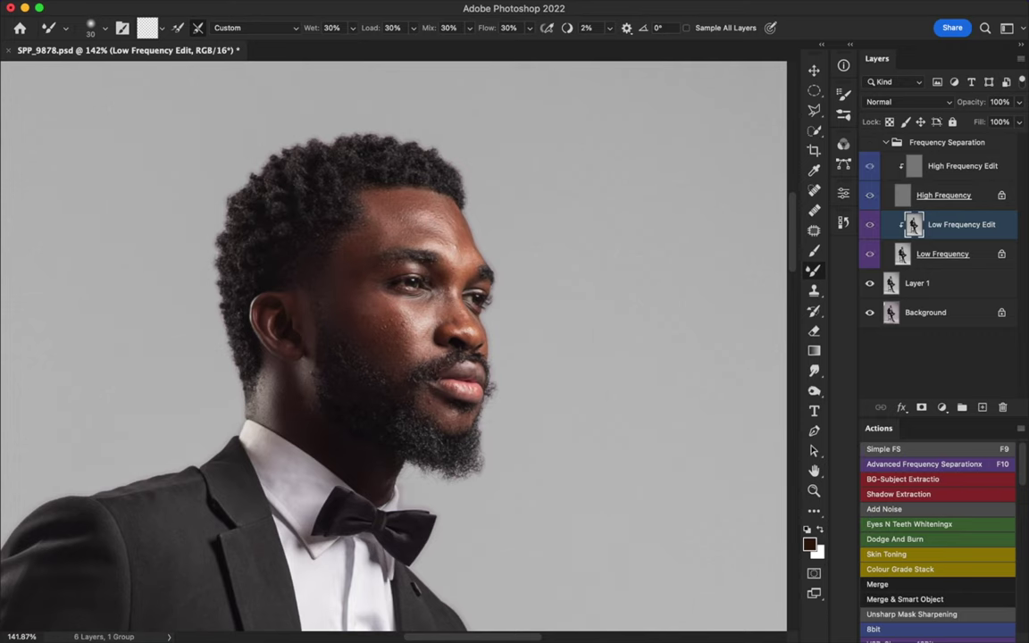
click(869, 142)
click(869, 142)
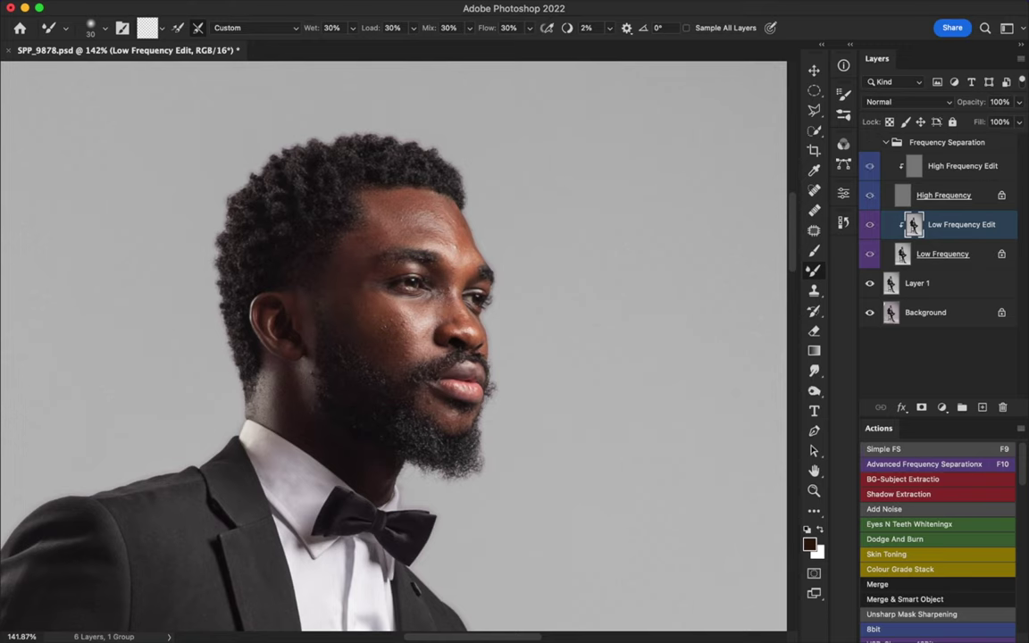
click(869, 142)
Smooth the skin tones of both hands on the Low Frequency Edit layer with a Mixer Brush of about 35 to 40.
scroll(392, 346, down, 15)
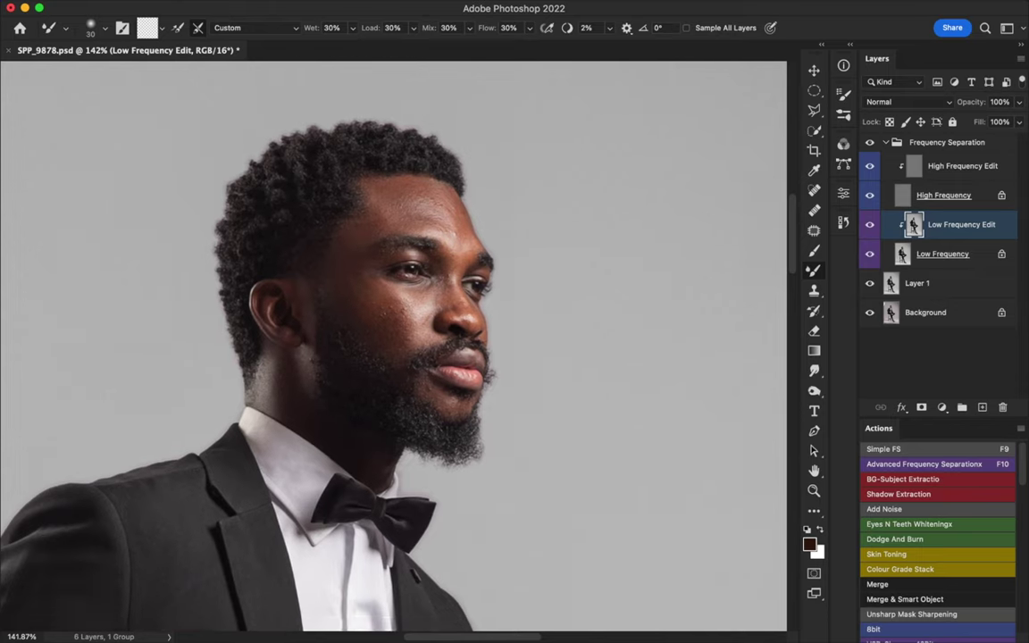
scroll(393, 346, down, 5)
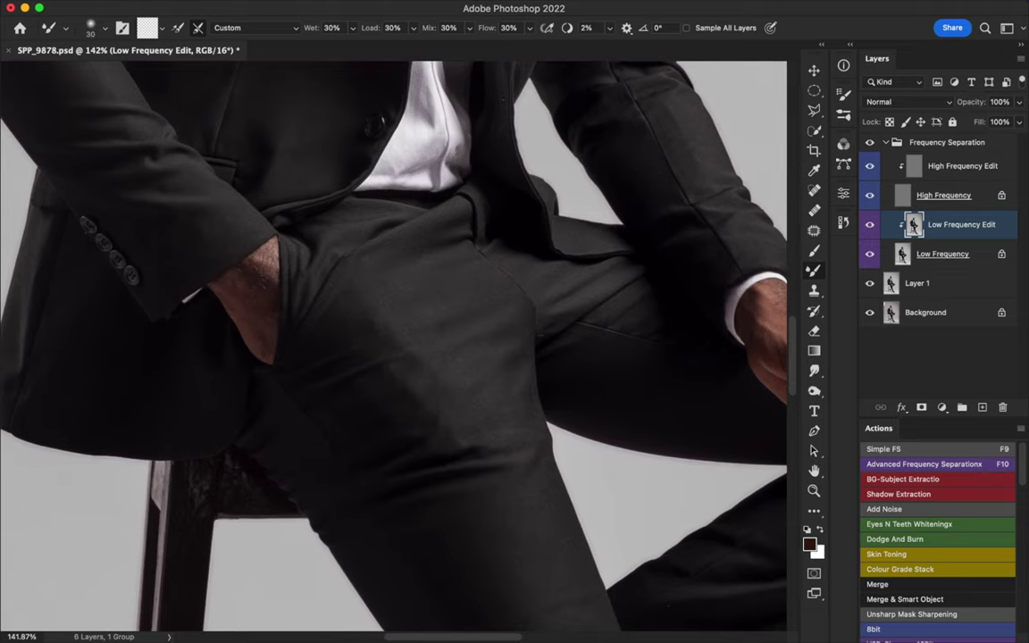
key(bracketright)
key(bracketright)
key(bracketright)
key(bracketright)
scroll(393, 345, right, 10)
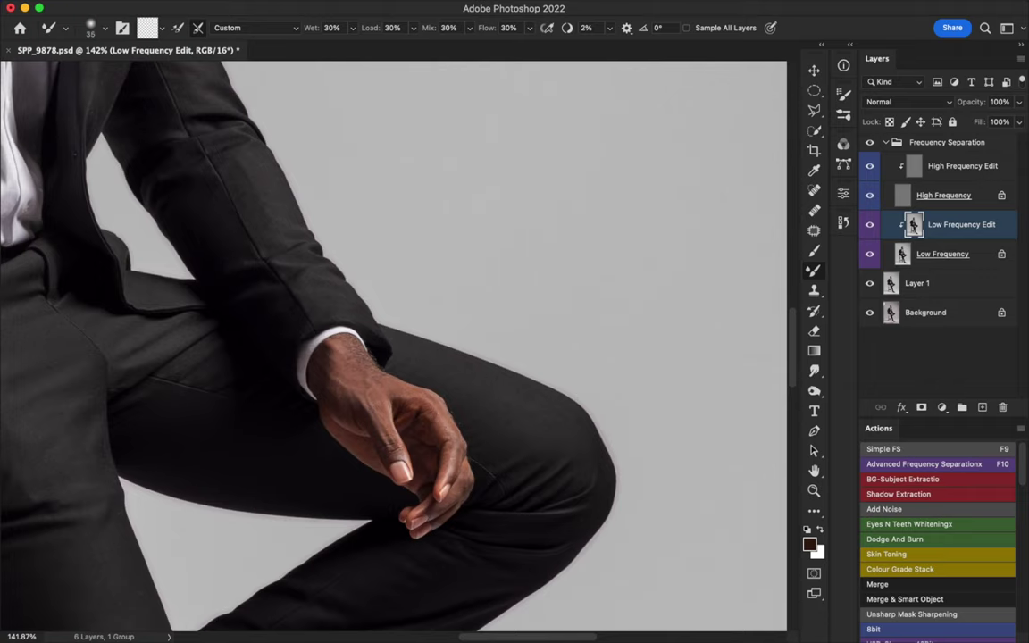
key([)
key([)
scroll(392, 345, up, 4)
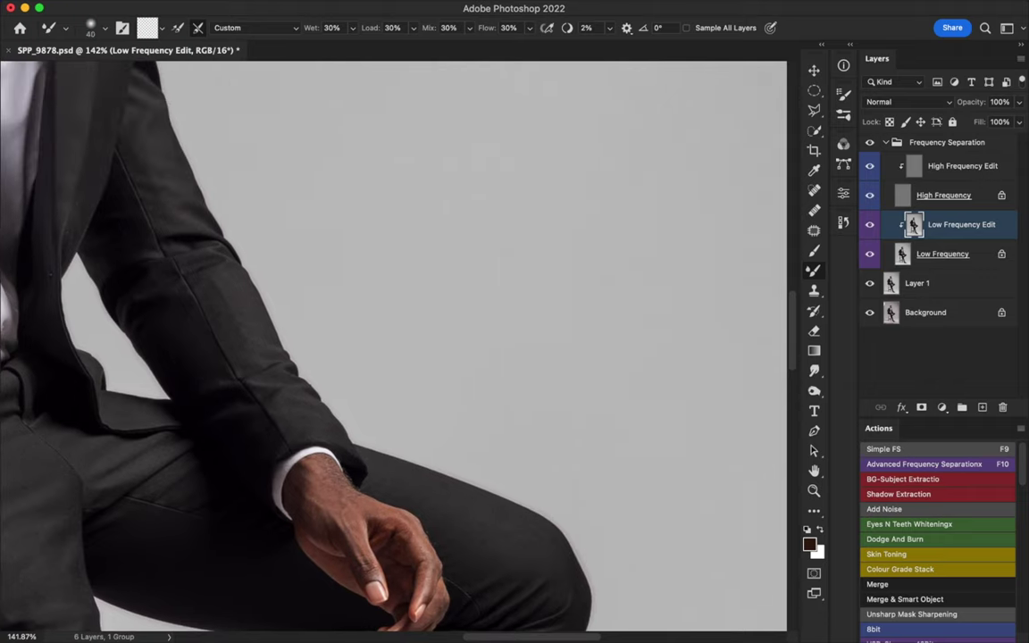
Even out the skin tones of the bare ankle above the loafer with a Mixer Brush of about 60.
scroll(393, 345, down, 5)
scroll(393, 345, down, 10)
key(bracketright)
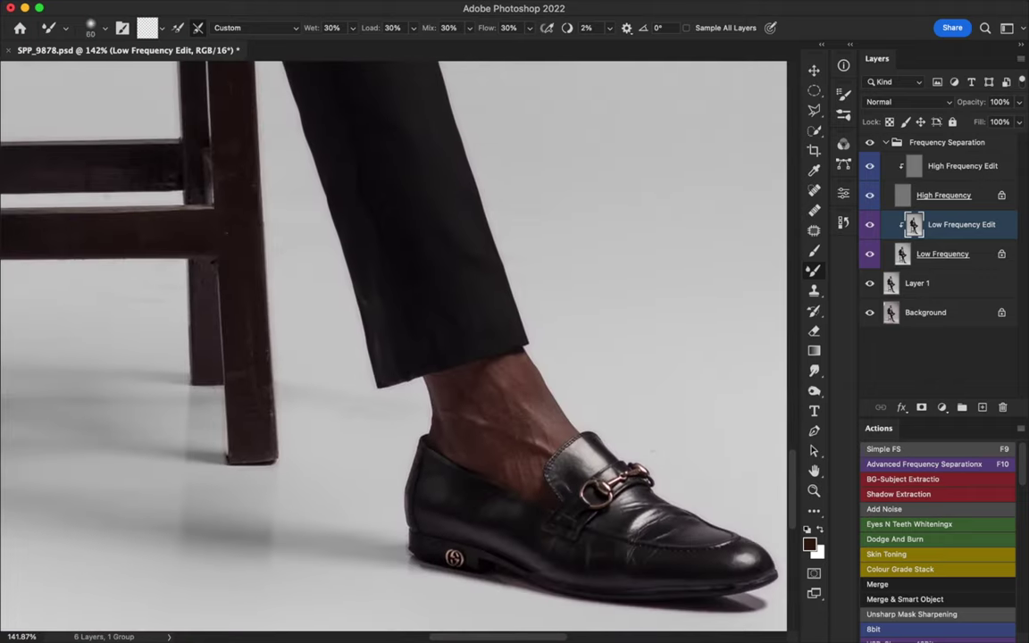
key(bracketleft)
key(bracketleft)
key(bracketleft)
key(bracketleft)
Compare the whole portrait with and without the Frequency Separation group.
key(super+0)
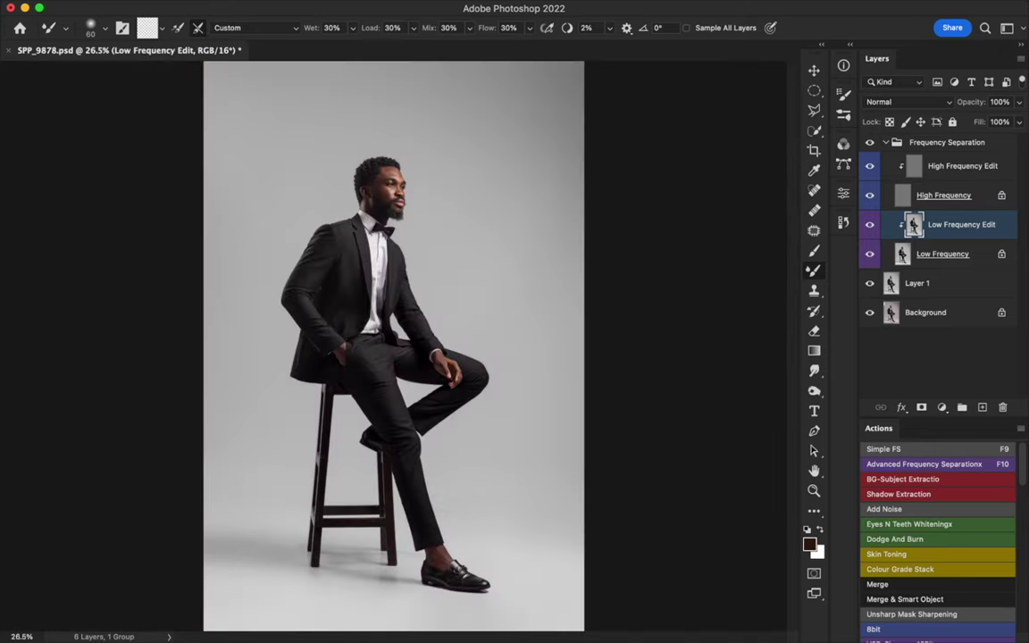
click(869, 142)
click(869, 142)
Clean up the blemishes and rough texture on the face on the High Frequency Edit layer with a Clone Stamp of size 5.
key(z)
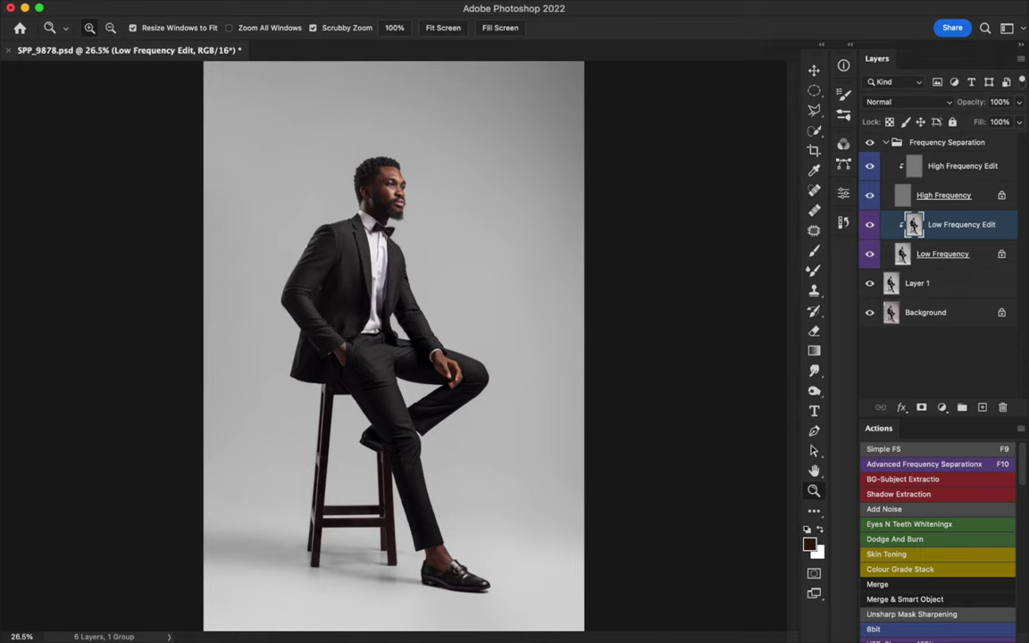
drag(383, 174, 507, 174)
key(b)
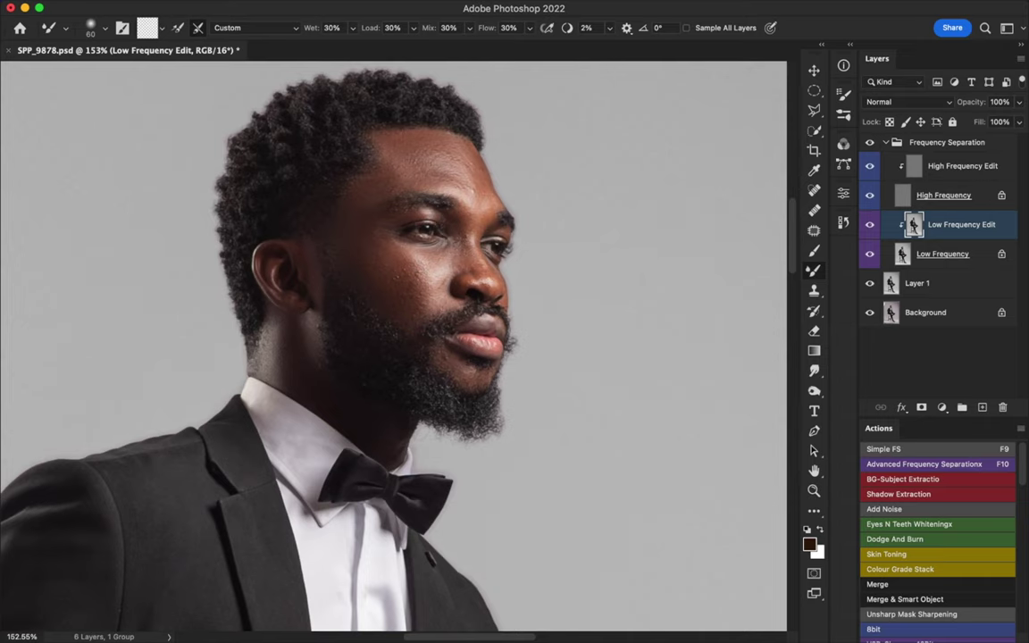
click(962, 166)
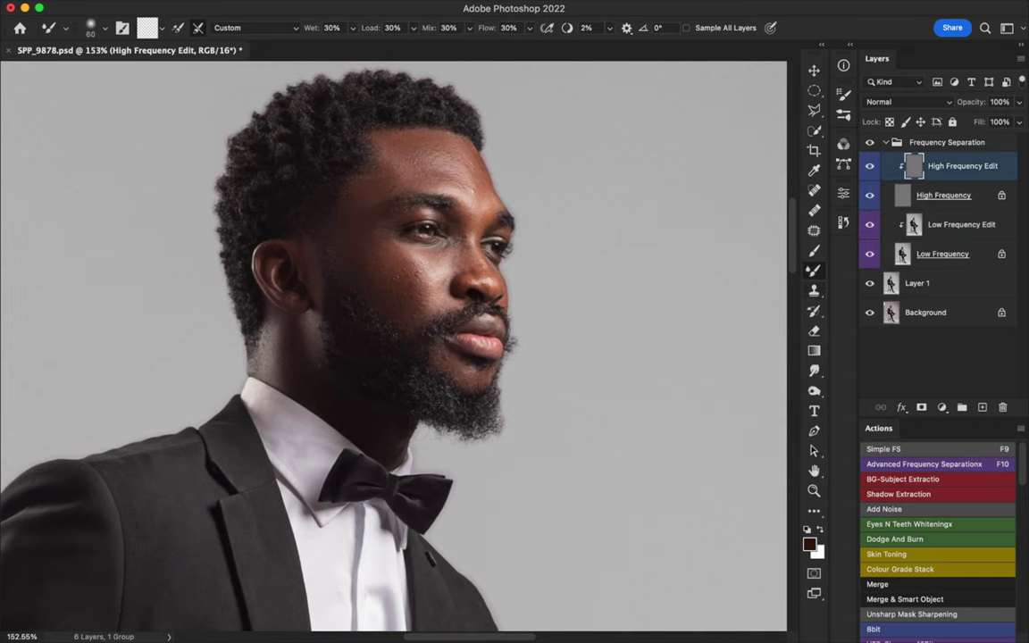
key(s)
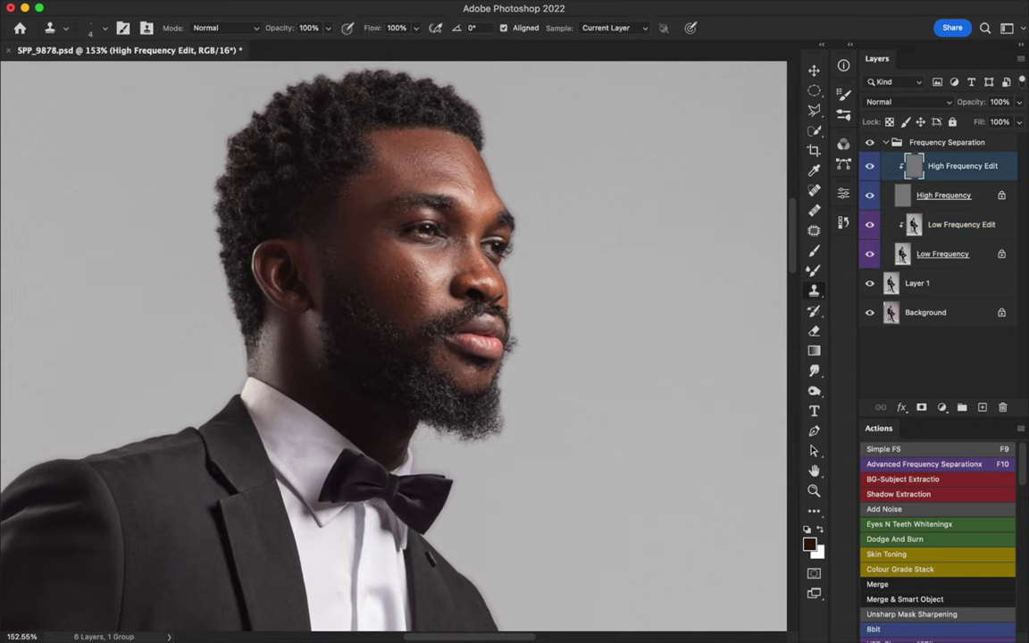
key(z)
drag(407, 135, 474, 135)
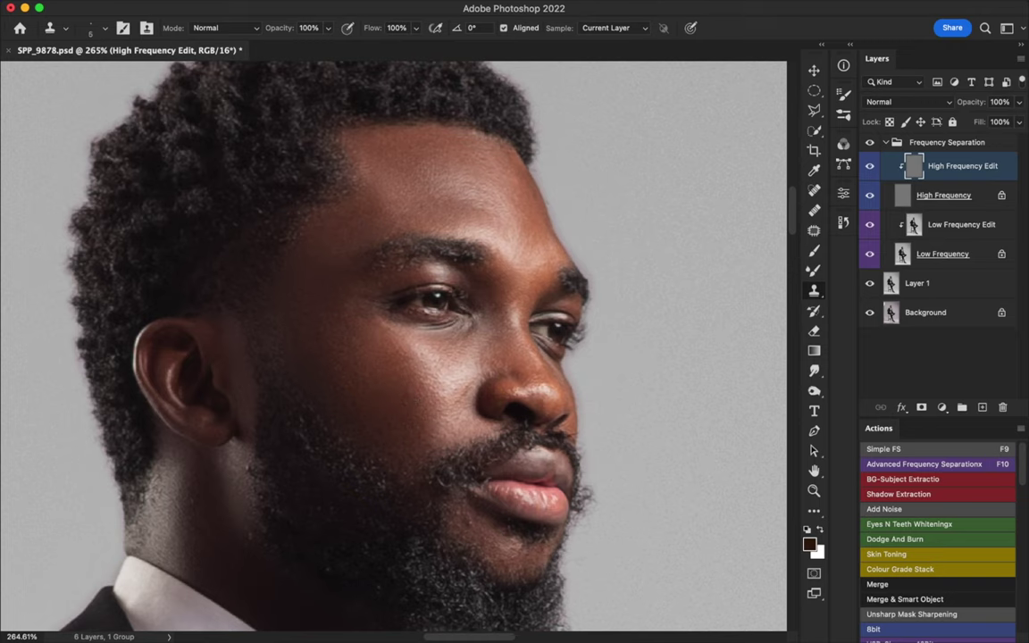
scroll(375, 396, down, 5)
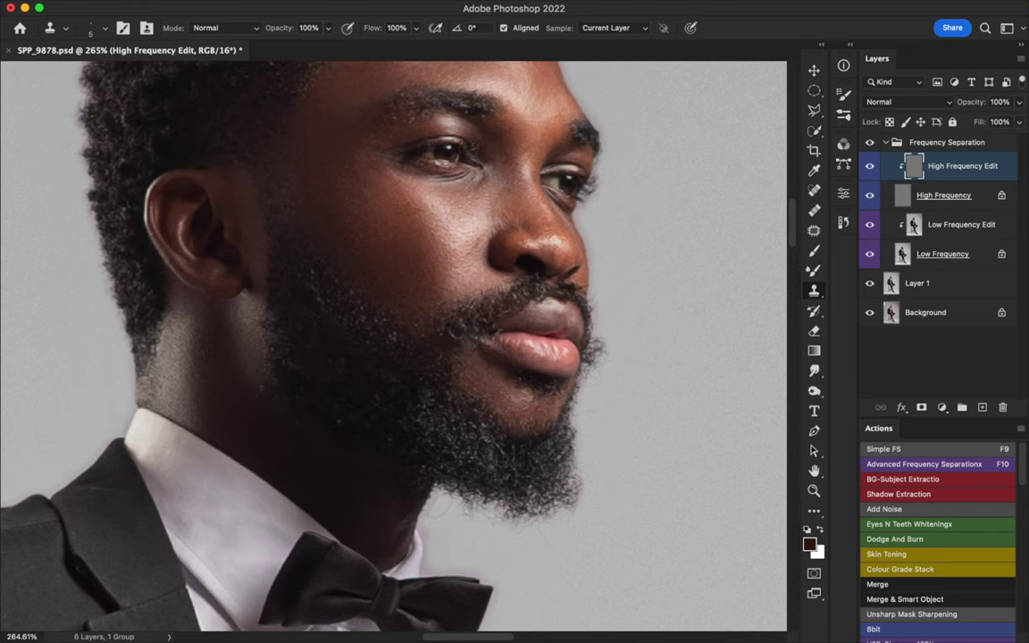
key(z)
drag(313, 394, 259, 394)
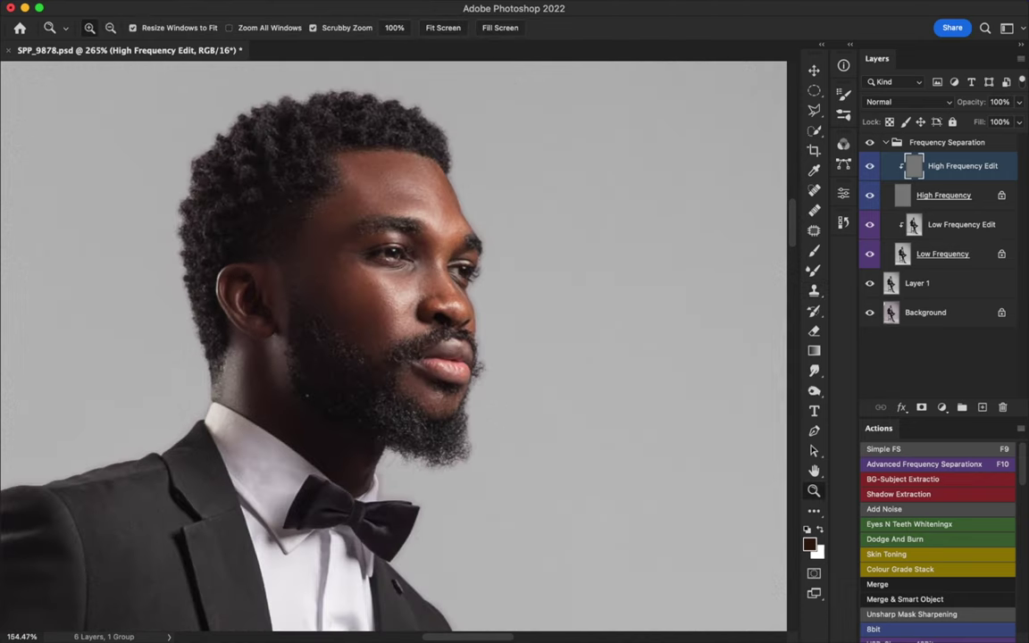
key(s)
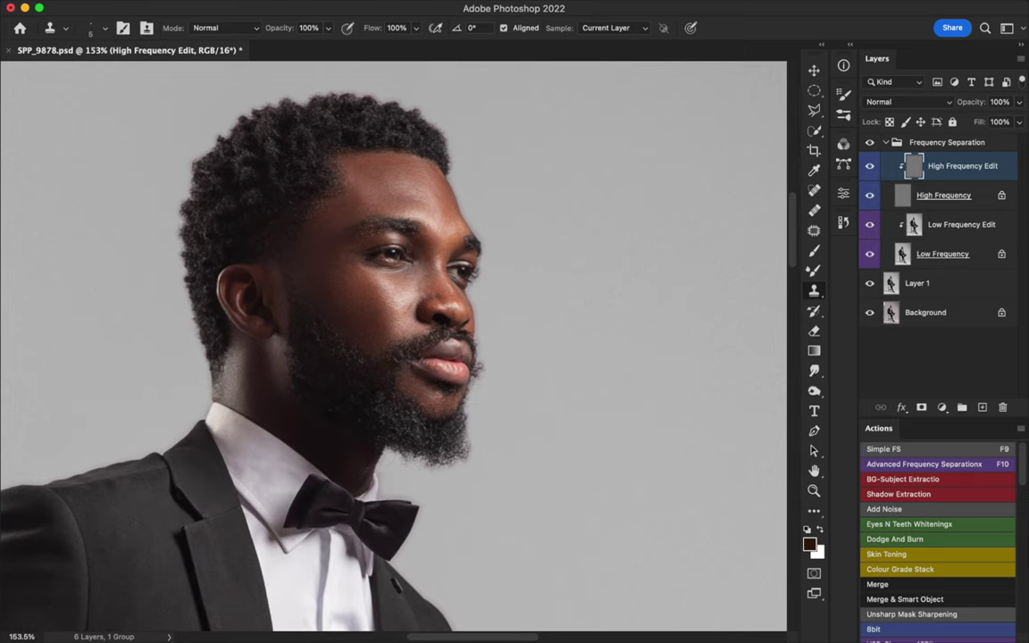
Compare the face with and without the Frequency Separation group, the High Frequency Edit layer and the Low Frequency Edit layer.
click(869, 142)
click(869, 142)
click(869, 165)
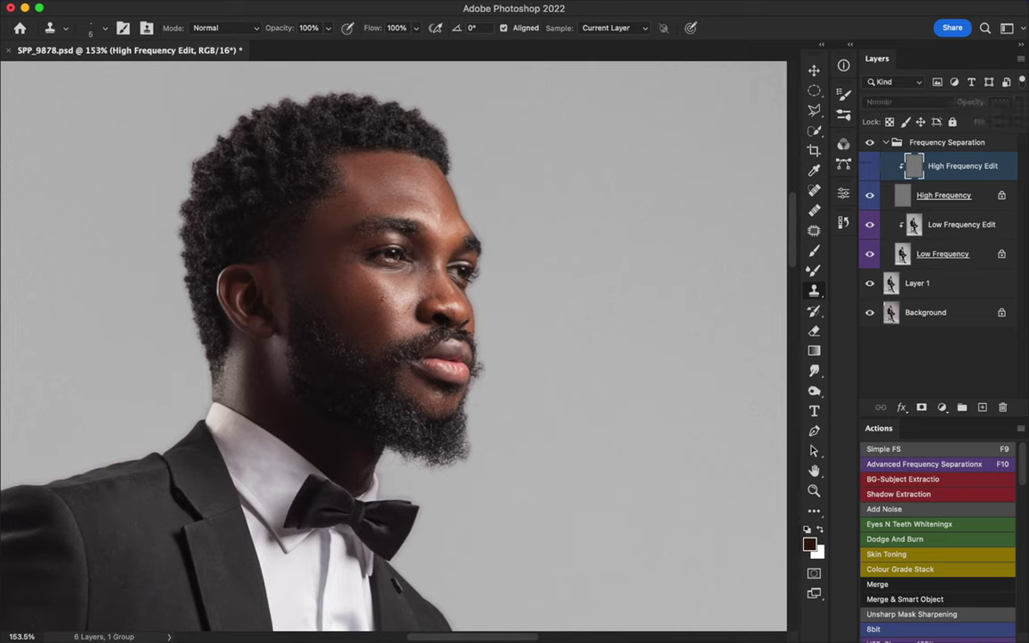
click(869, 165)
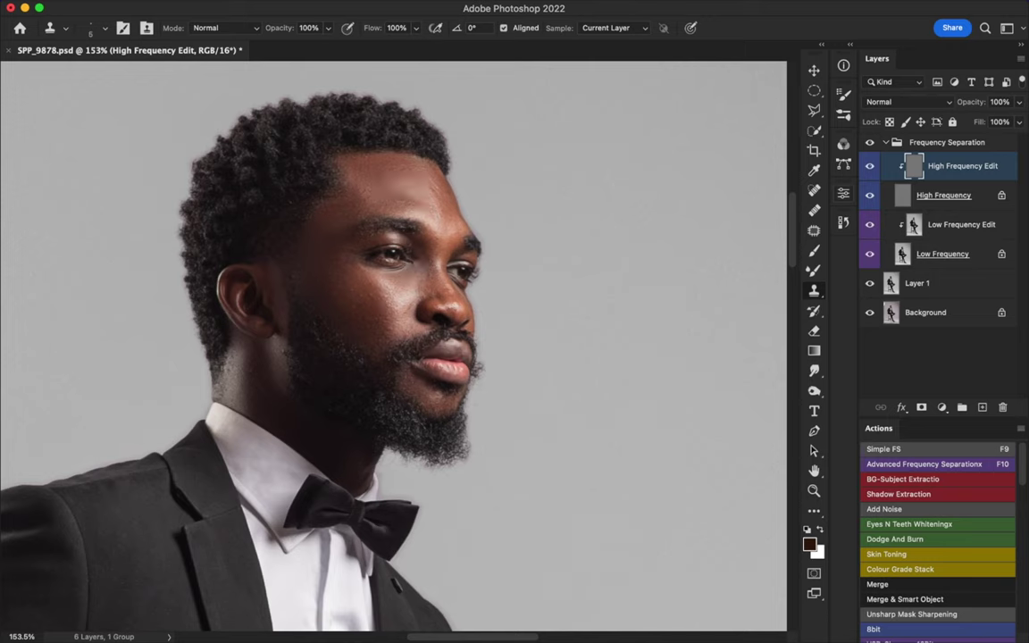
click(869, 224)
click(869, 224)
Clean up the skin texture on the hand in the trouser pocket on the High Frequency Edit layer with a Clone Stamp of size 15.
scroll(393, 345, down, 10)
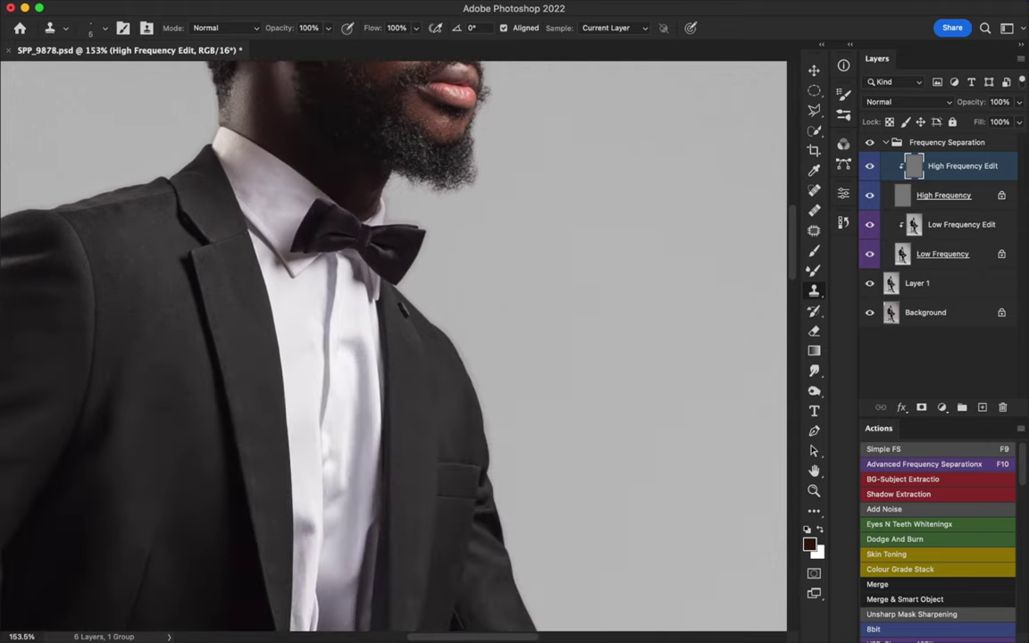
scroll(393, 346, down, 15)
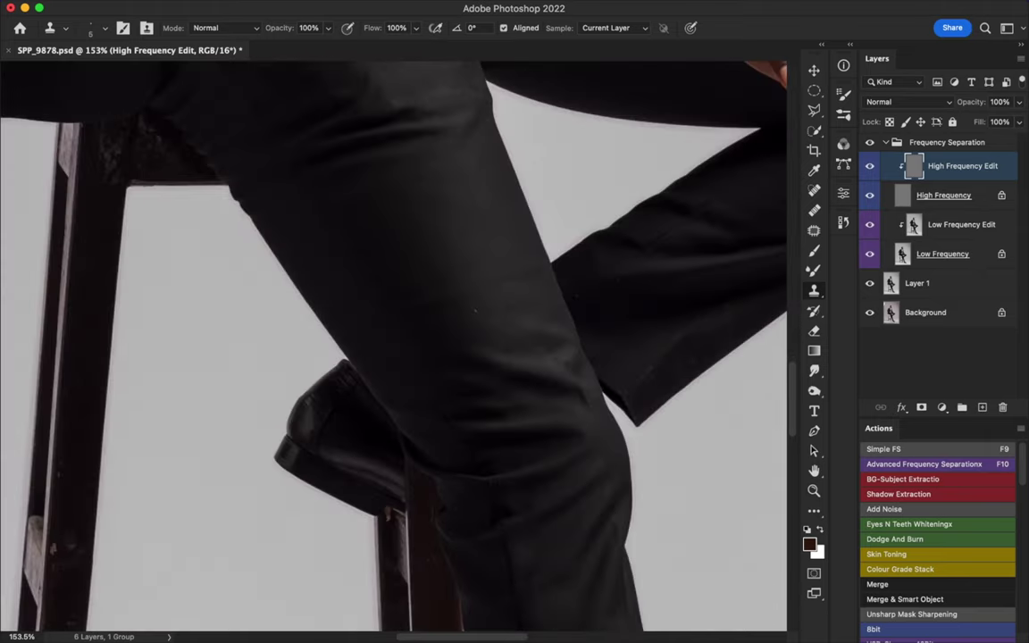
scroll(393, 345, up, 4)
scroll(393, 346, up, 7)
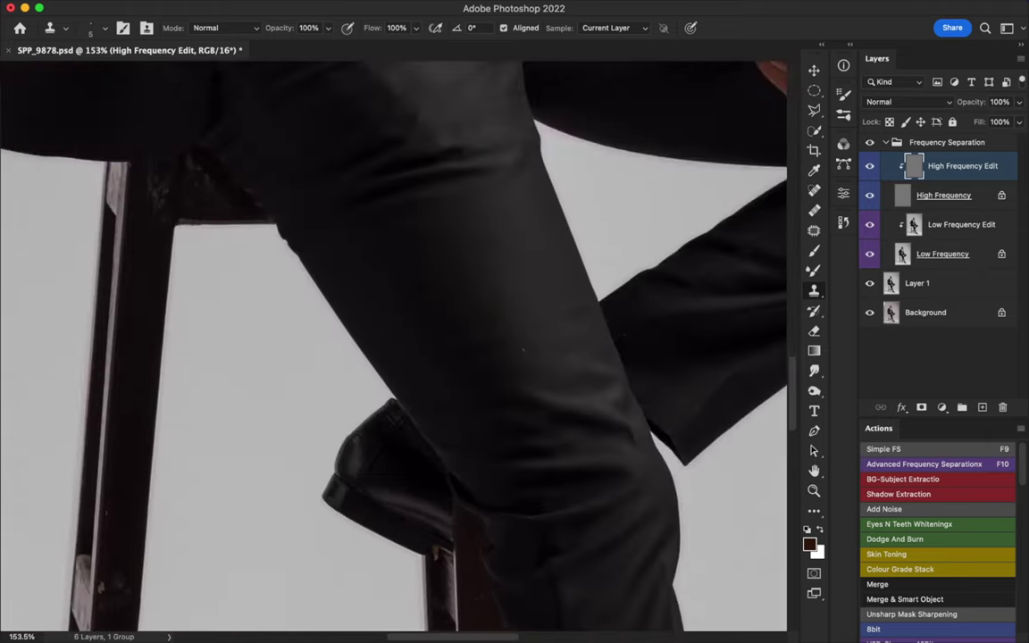
scroll(393, 346, up, 3)
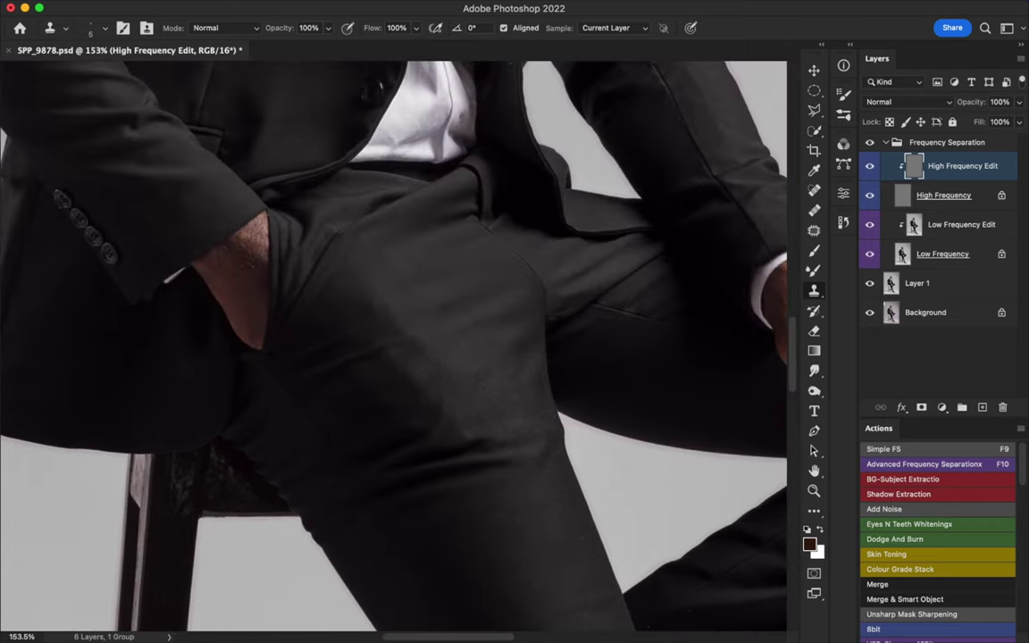
key(bracketright)
key(bracketright)
click(250, 321)
click(242, 310)
click(241, 304)
Clean up the skin texture on the hand resting over the knee with a Clone Stamp of size 15.
scroll(285, 261, right, 10)
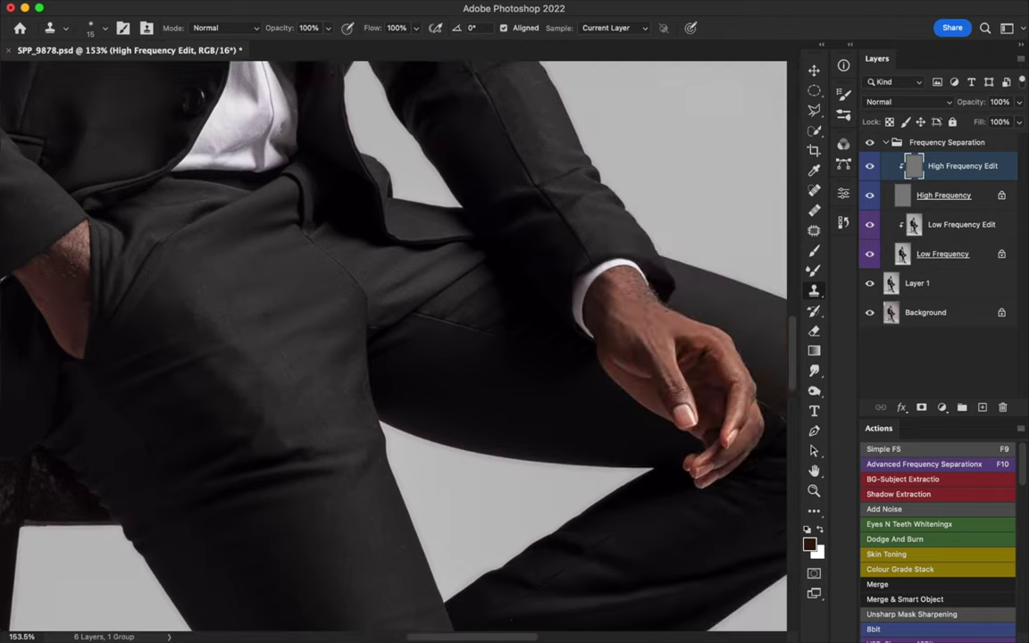
scroll(393, 346, right, 3)
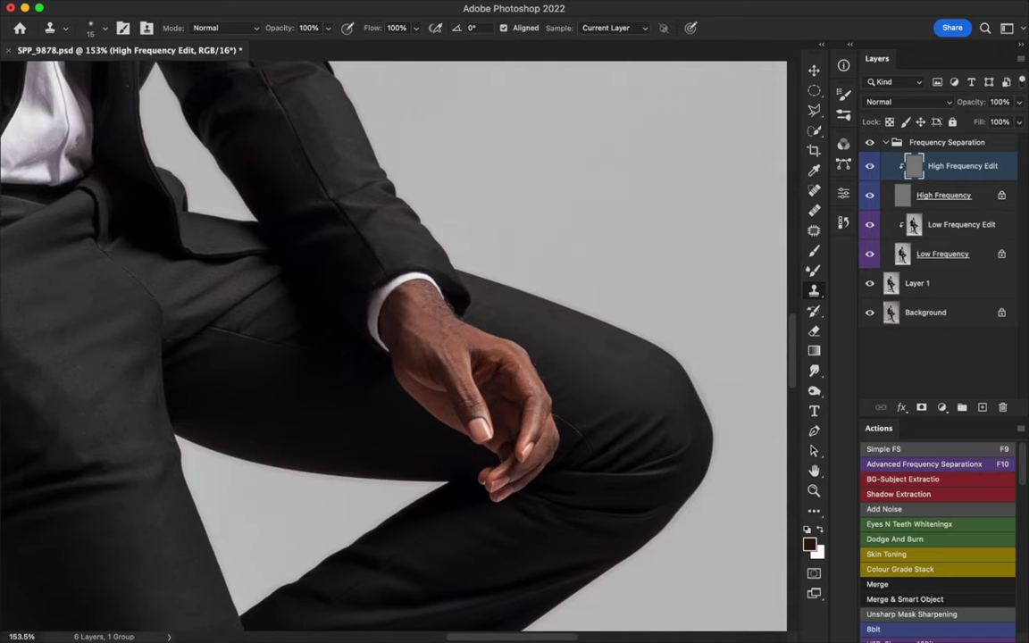
drag(471, 342, 474, 334)
click(482, 382)
Clean up the creases and rough texture on the bare ankle above the loafer with a Clone Stamp of size 20.
key(super+0)
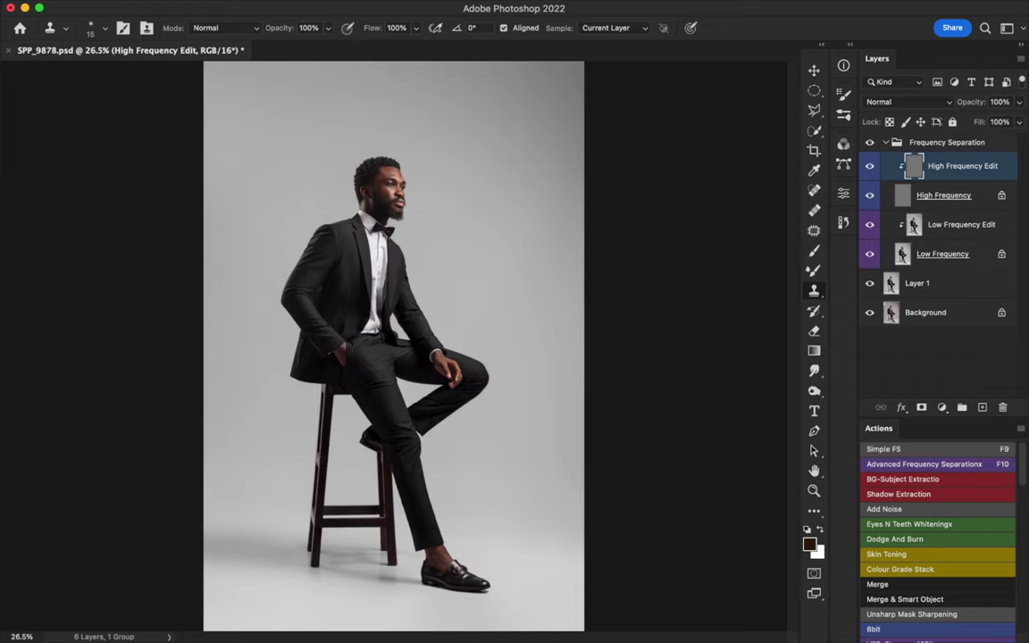
key(z)
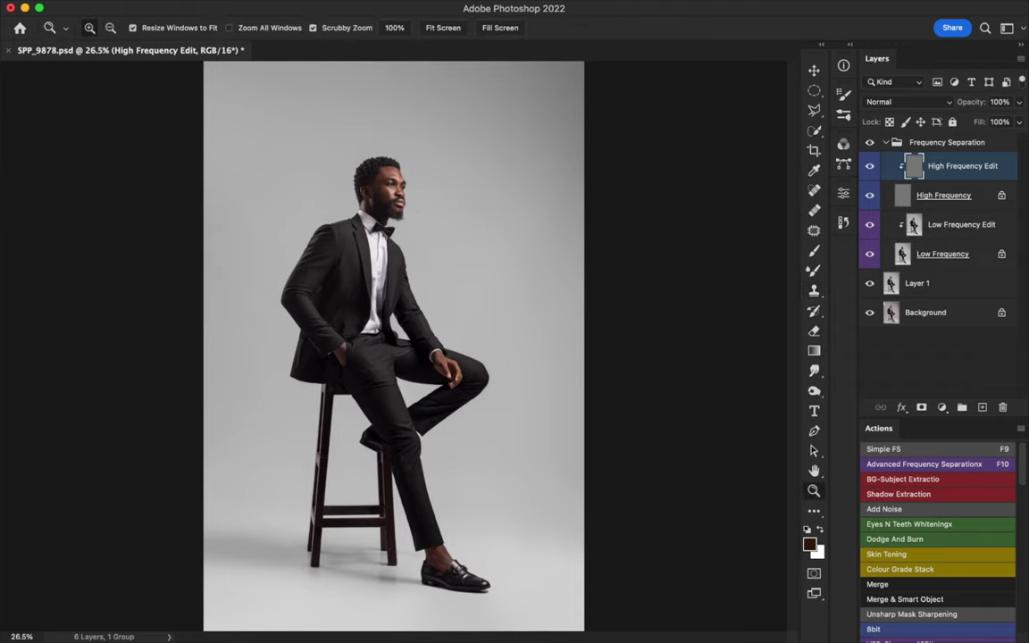
drag(436, 579, 545, 579)
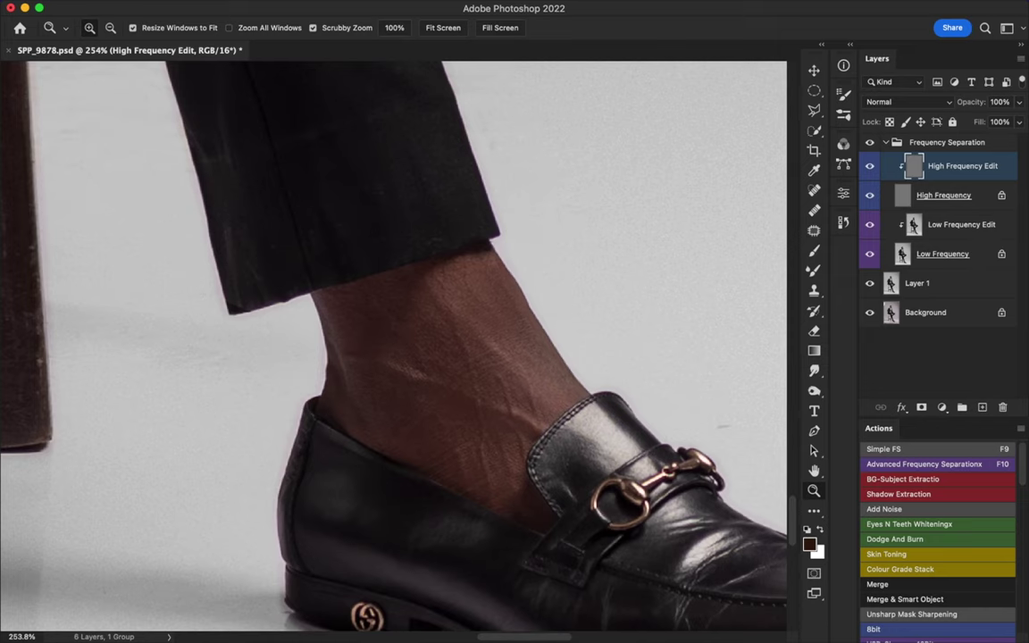
key(s)
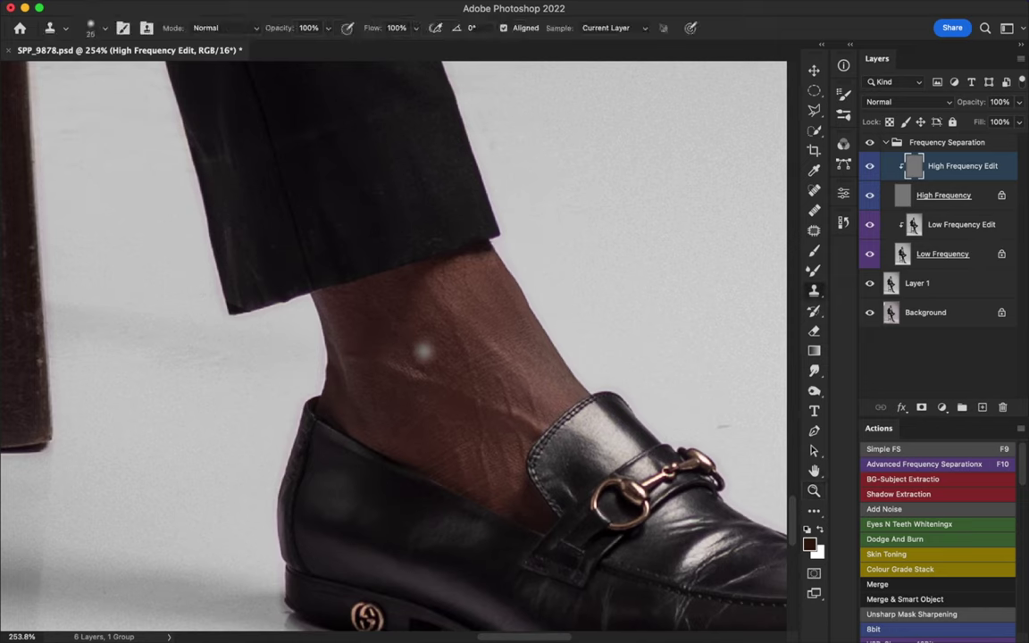
key(bracketleft)
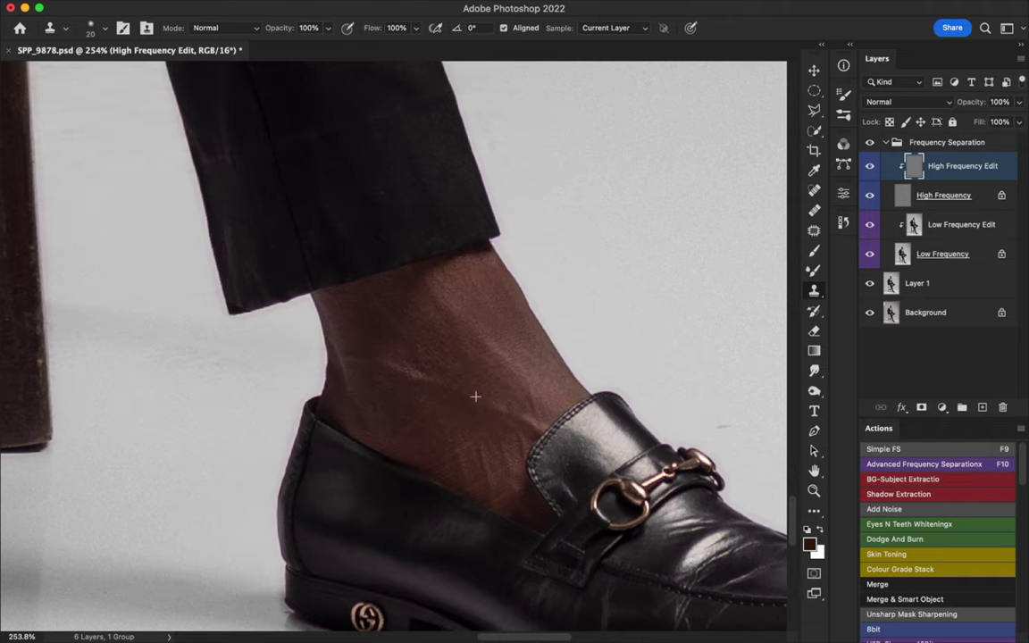
scroll(393, 349, down, 2)
scroll(393, 349, right, 2)
scroll(393, 349, up, 3)
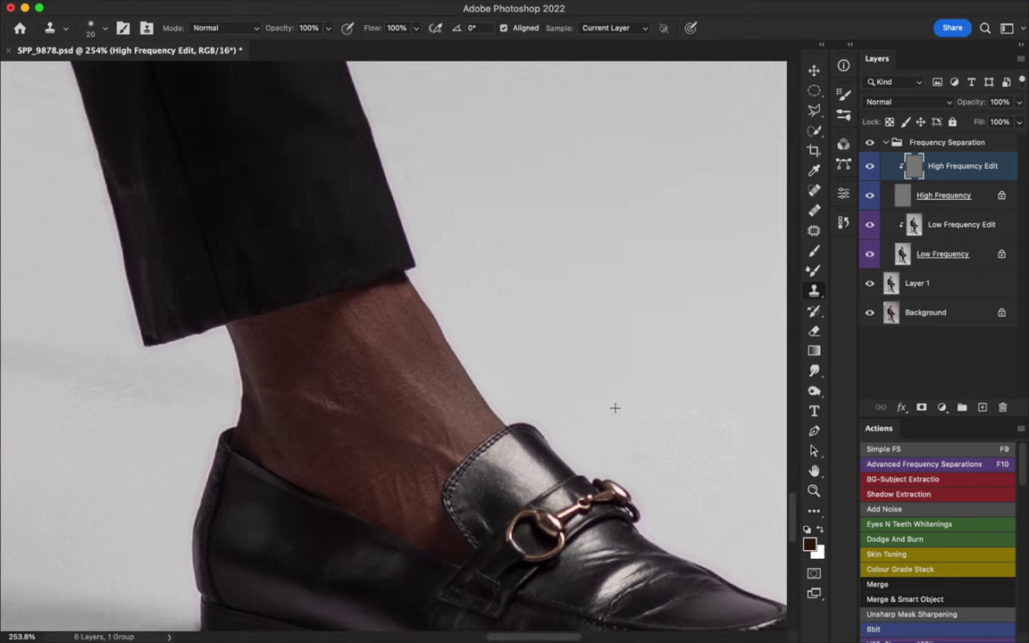
scroll(614, 407, left, 5)
scroll(614, 407, up, 3)
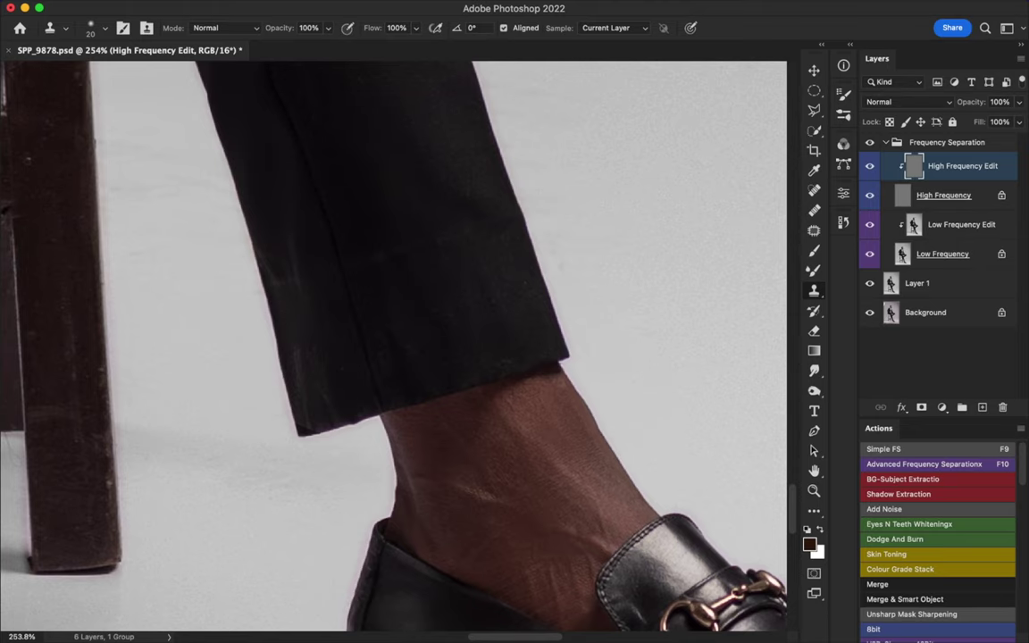
Compare the man's upper body with and without the Frequency Separation group.
key(super+0)
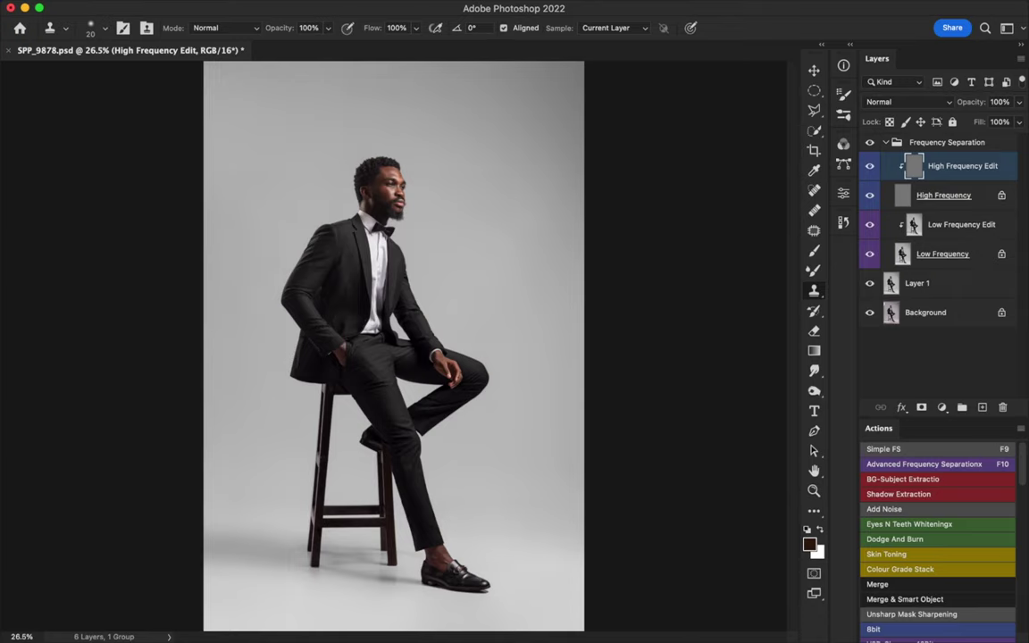
key(z)
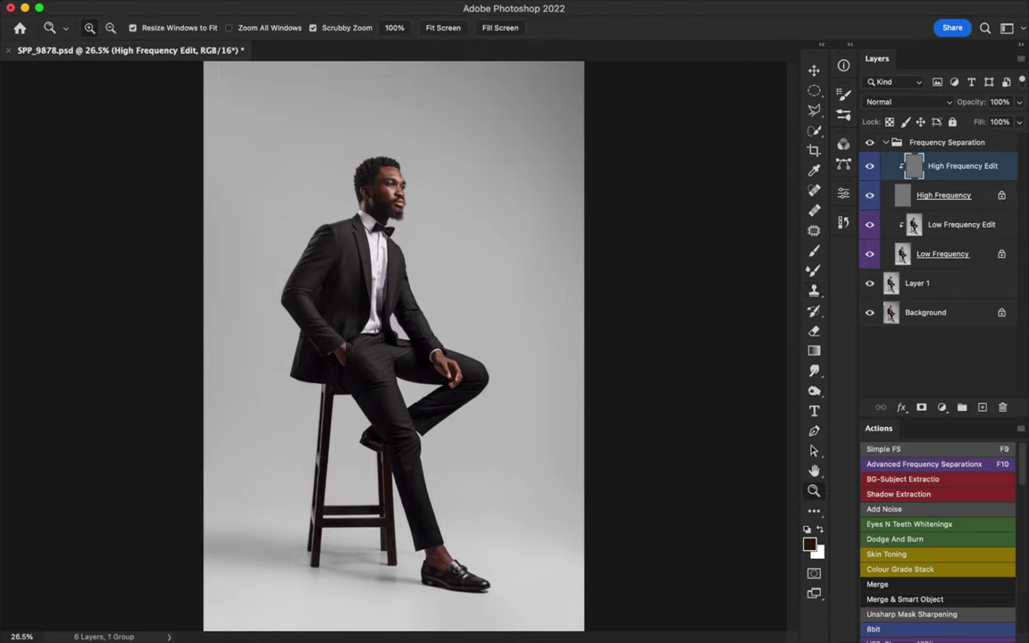
drag(393, 159, 468, 195)
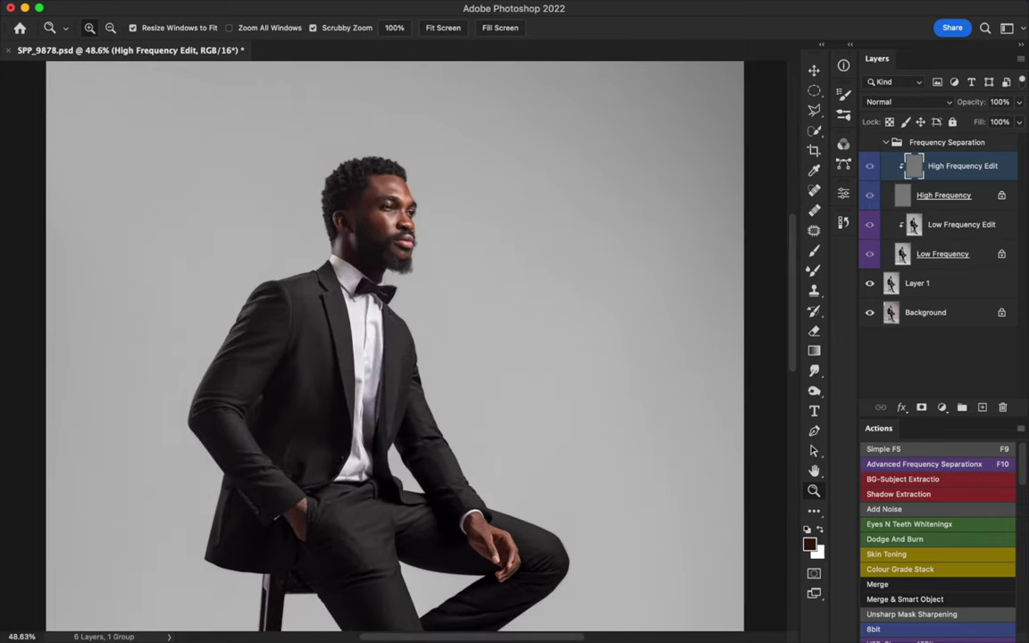
click(869, 142)
Duplicate the Low Frequency Edit layer and rename the copy Fabric.
click(961, 224)
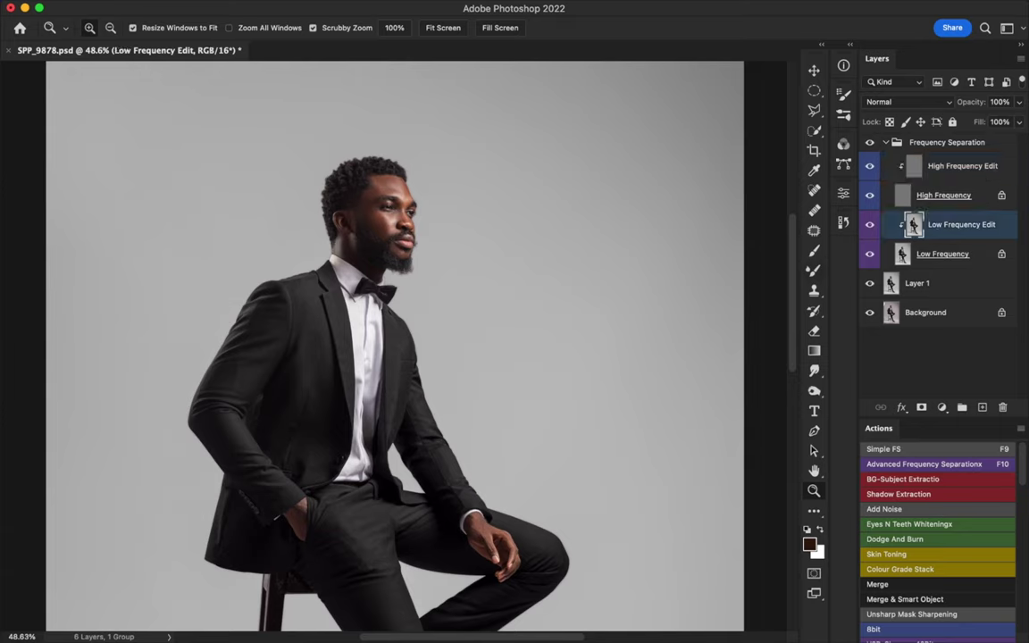
key(b)
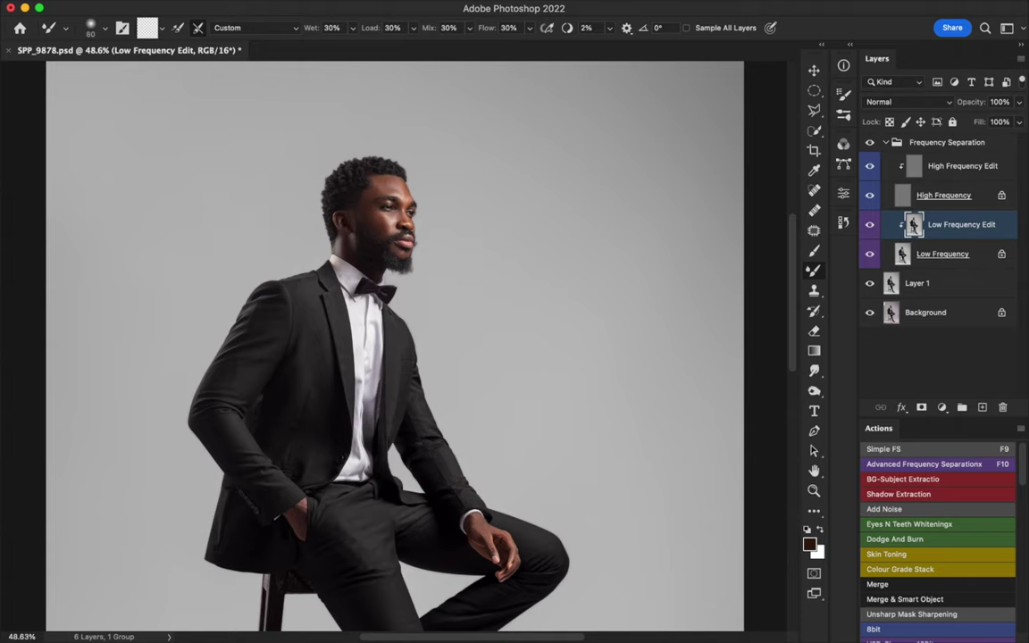
key(super+0)
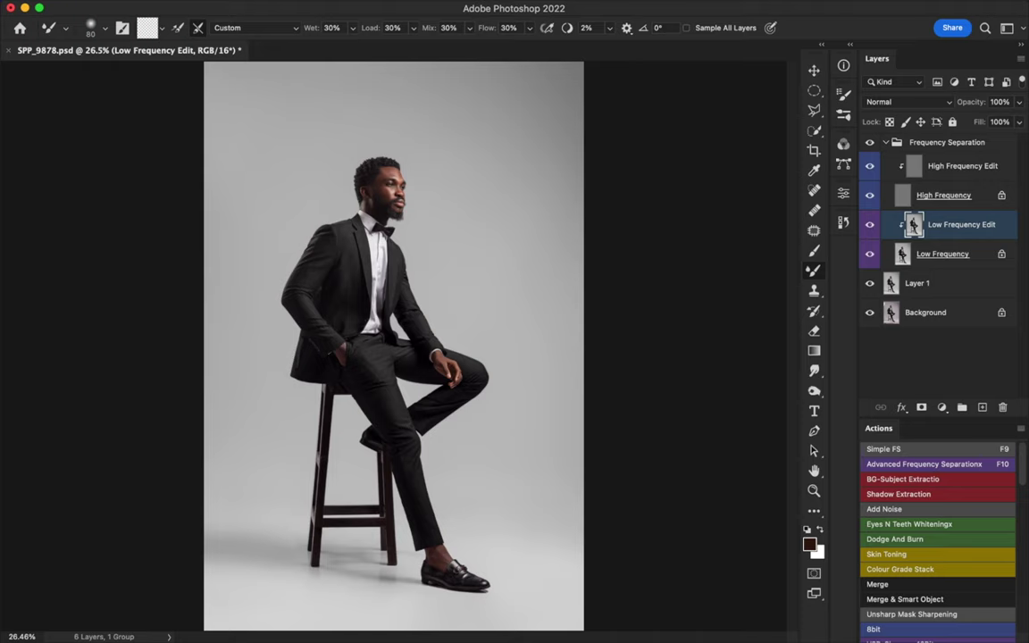
key(super+j)
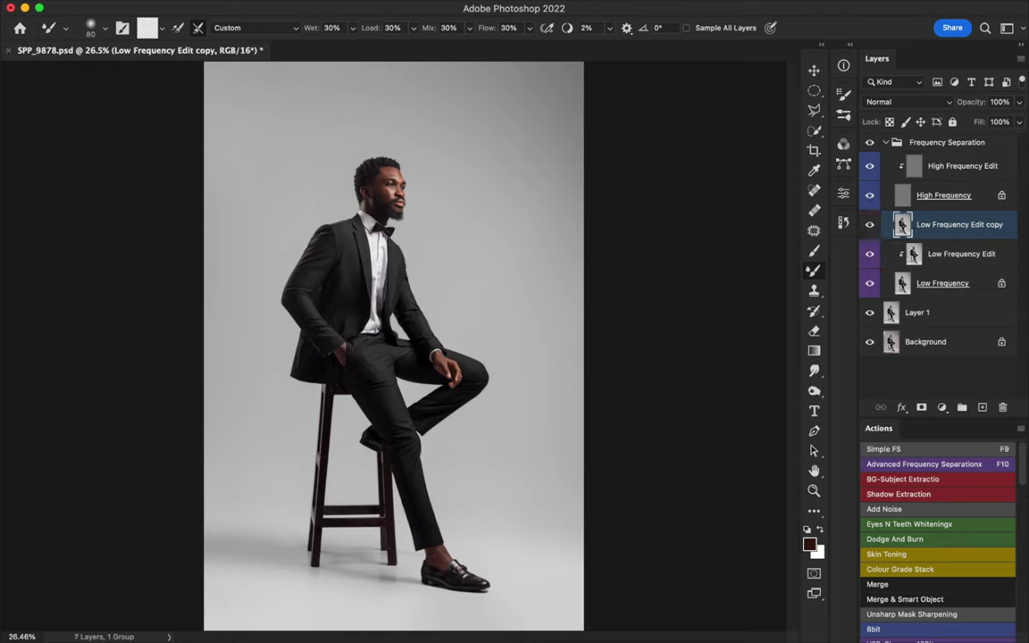
double_click(959, 224)
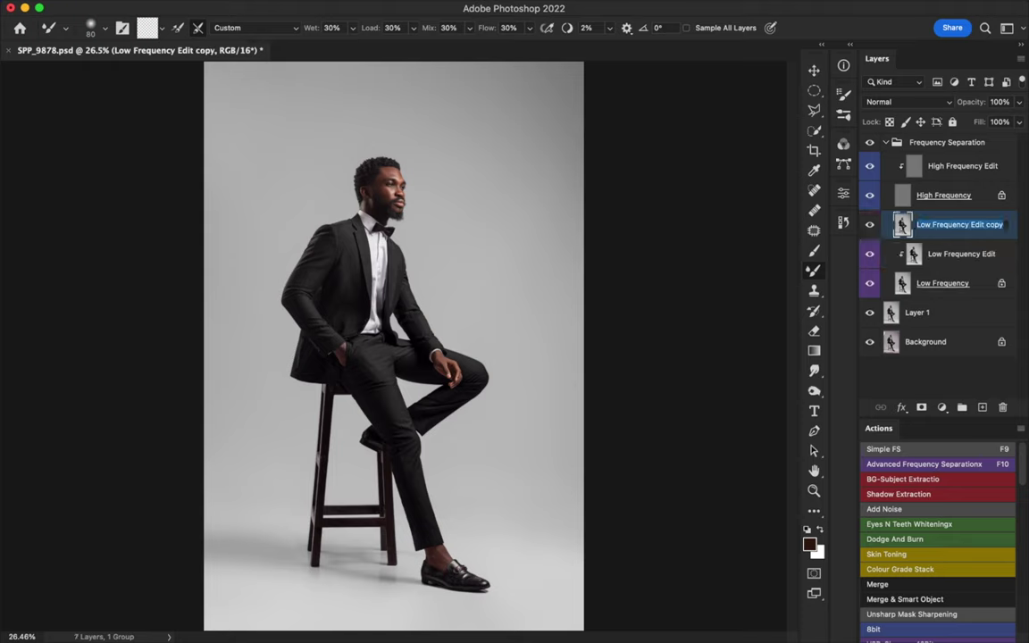
text(Fab)
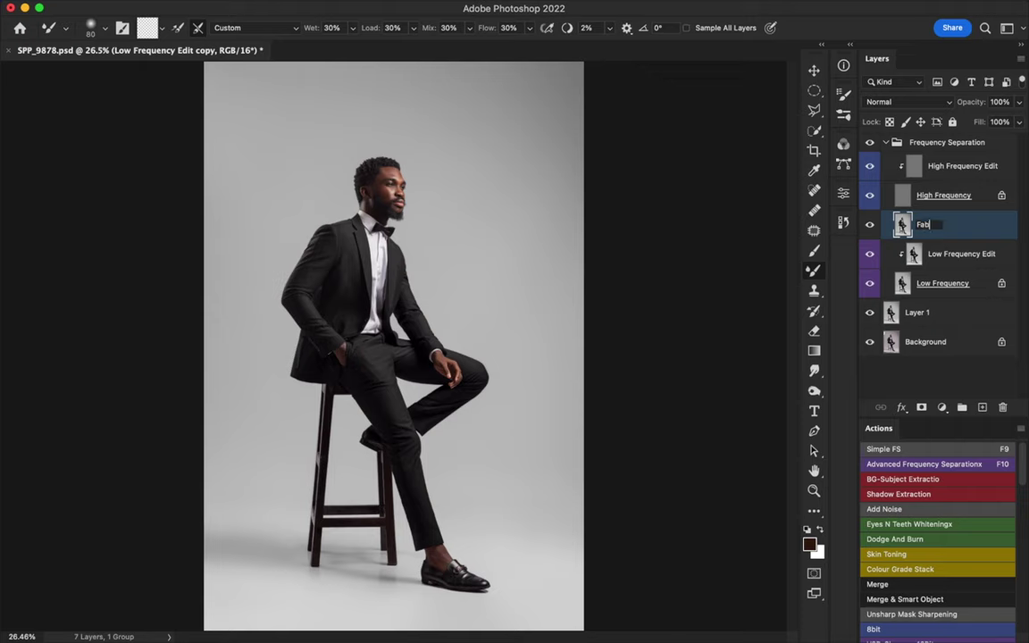
text(ric)
key(Return)
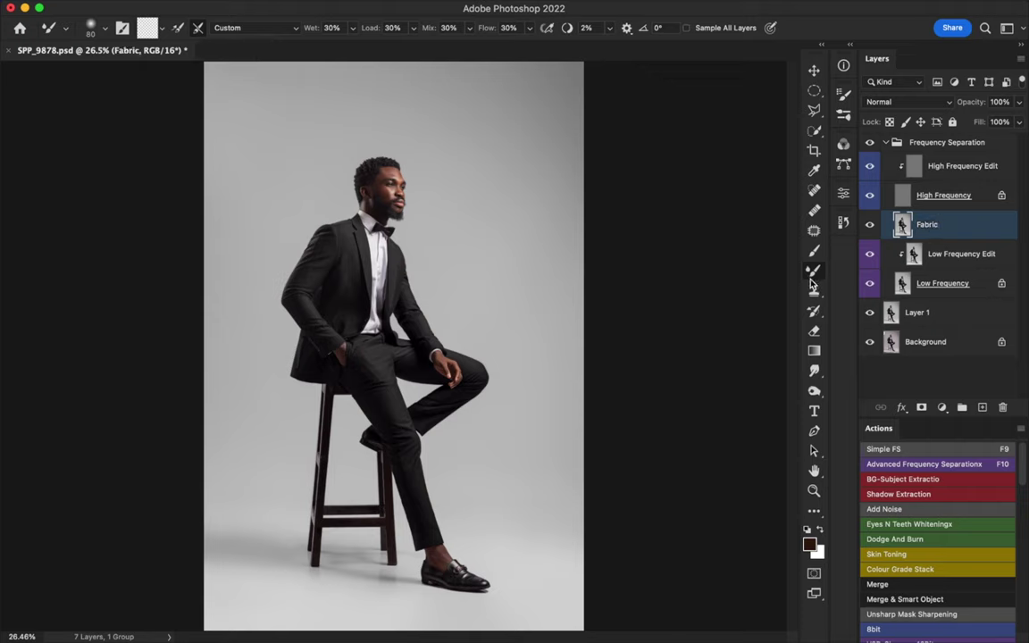
alt+click(896, 253)
Set the Mixer Brush to 40% mix and 45% flow for work on the suit jacket.
key(z)
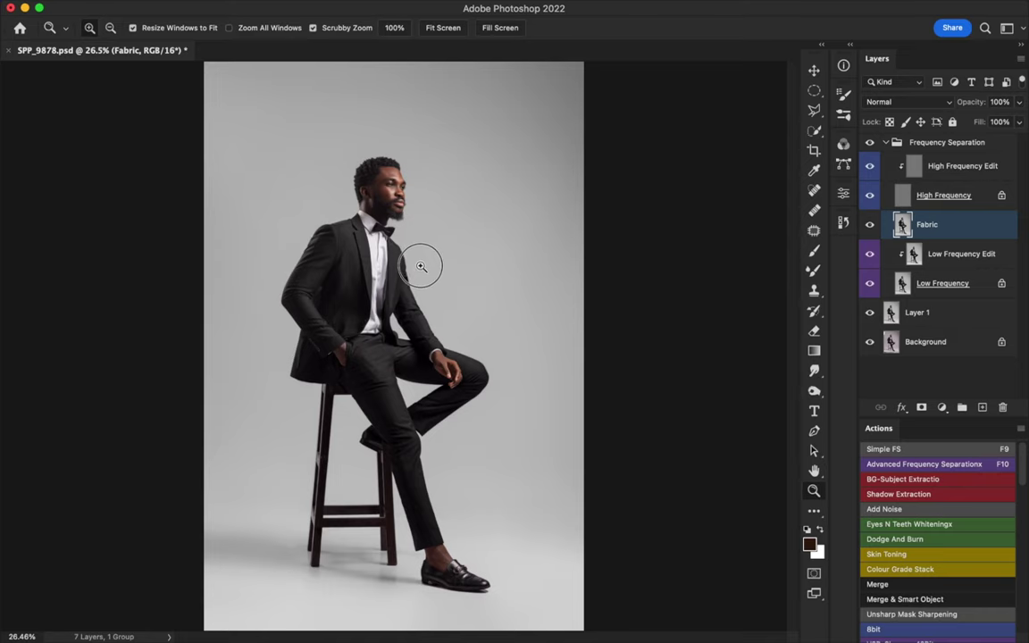
drag(420, 266, 420, 260)
key(b)
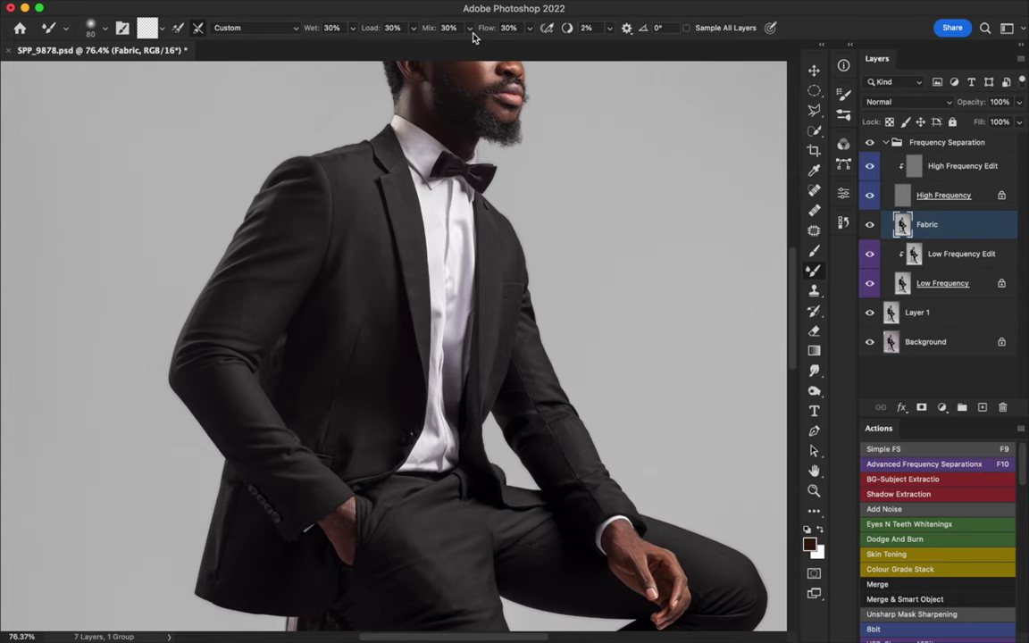
click(429, 32)
text(40)
click(493, 31)
text(45)
key(shift+Tab)
Smooth the wrinkles on the upper sleeve of the jacket's near arm on the Fabric layer with the Mixer Brush.
key(bracketright)
key(bracketright)
mouse_move(241, 295)
mouse_down()
mouse_move(253, 315)
mouse_move(248, 305)
mouse_up()
key(bracketleft)
key(bracketleft)
key(bracketleft)
drag(250, 302, 249, 316)
drag(254, 309, 266, 294)
Smooth the fabric on the jacket's near chest and shoulder with a Mixer Brush of about 45 to 125.
key(bracketright)
key(bracketright)
mouse_move(364, 195)
mouse_down()
mouse_move(356, 204)
mouse_move(376, 261)
mouse_up()
key(bracketright)
key(bracketright)
key(bracketright)
key(bracketright)
key(bracketright)
key(bracketright)
key(bracketleft)
key(bracketleft)
key(bracketleft)
key(bracketleft)
key(bracketleft)
mouse_move(351, 166)
mouse_down()
mouse_move(335, 160)
mouse_move(344, 149)
mouse_up()
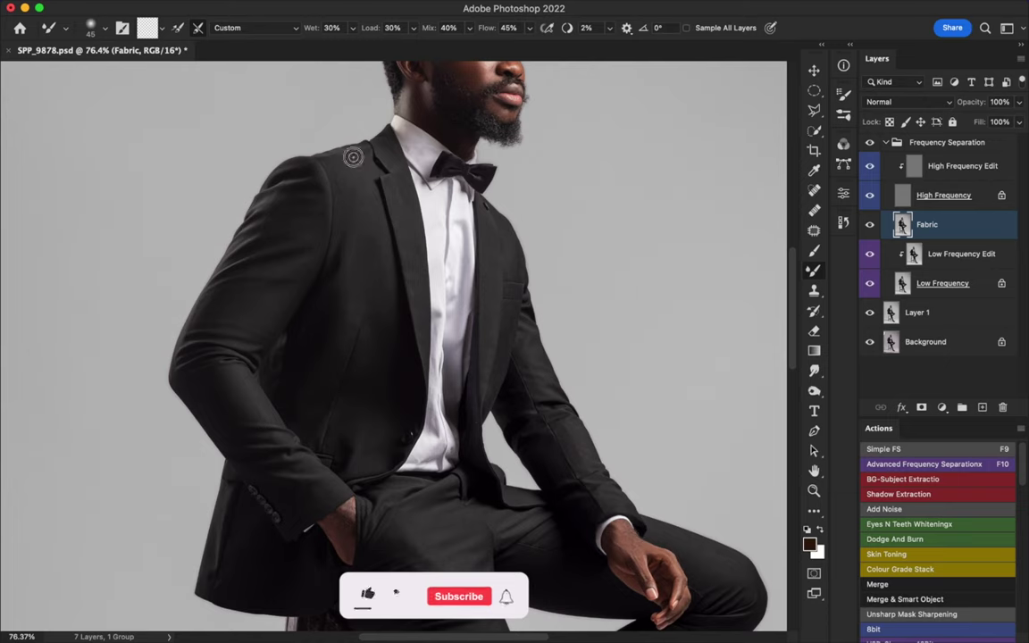
key(bracketright)
key(bracketright)
key(bracketright)
key(bracketright)
key(bracketright)
key(bracketright)
key(bracketright)
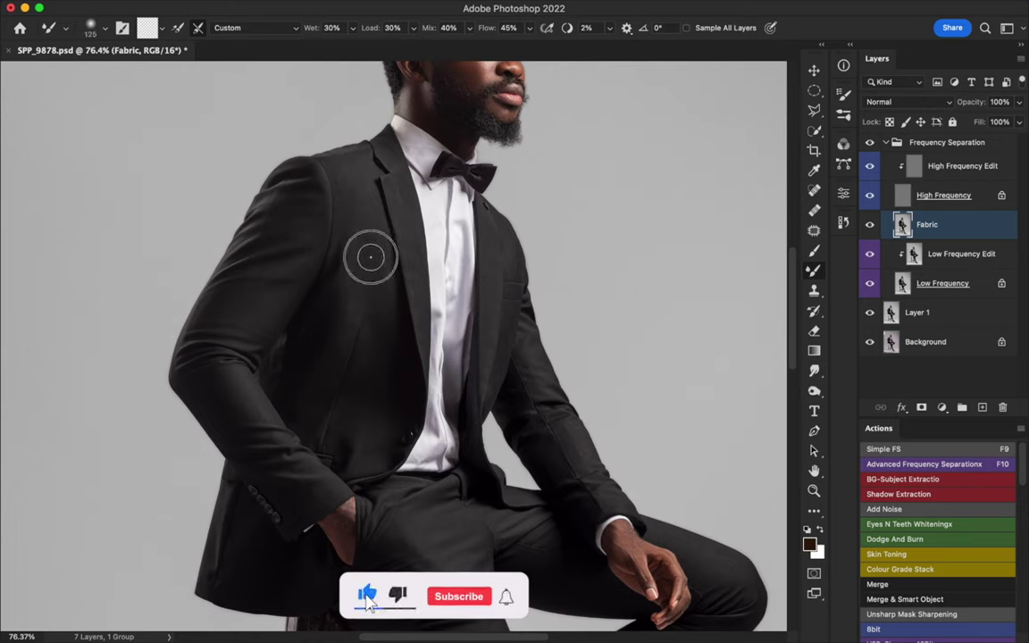
Smooth the jacket's far chest and far sleeve on the Fabric layer with a Mixer Brush of about 30 to 70.
key(bracketleft)
key(bracketleft)
key(bracketleft)
key(bracketleft)
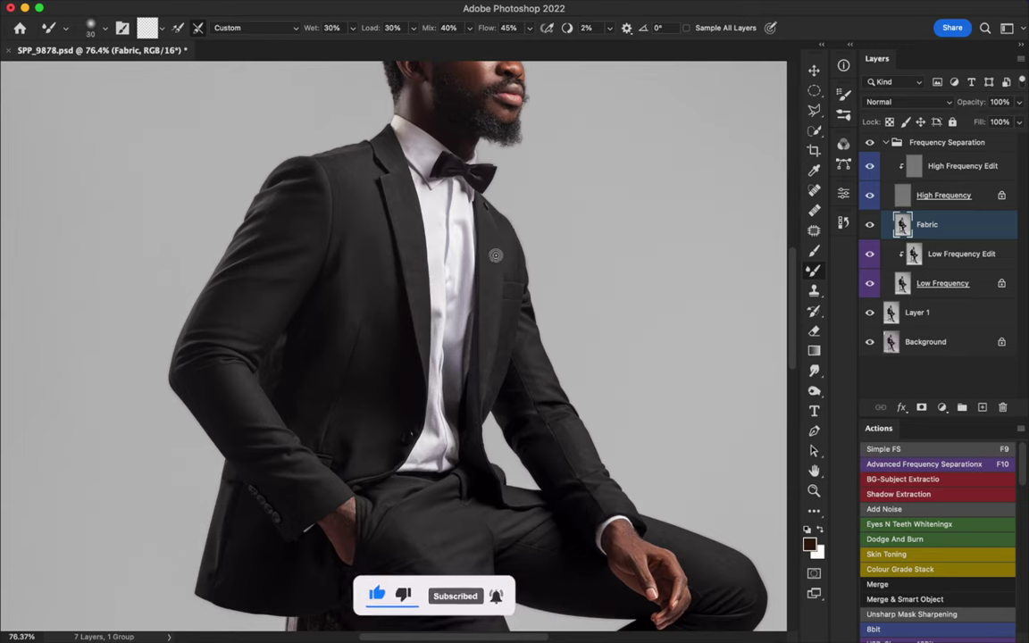
key(bracketleft)
key(bracketleft)
key(bracketleft)
key(bracketleft)
key(bracketleft)
key(bracketleft)
key(bracketleft)
key(bracketright)
key(bracketright)
key(bracketright)
key(bracketright)
key(bracketright)
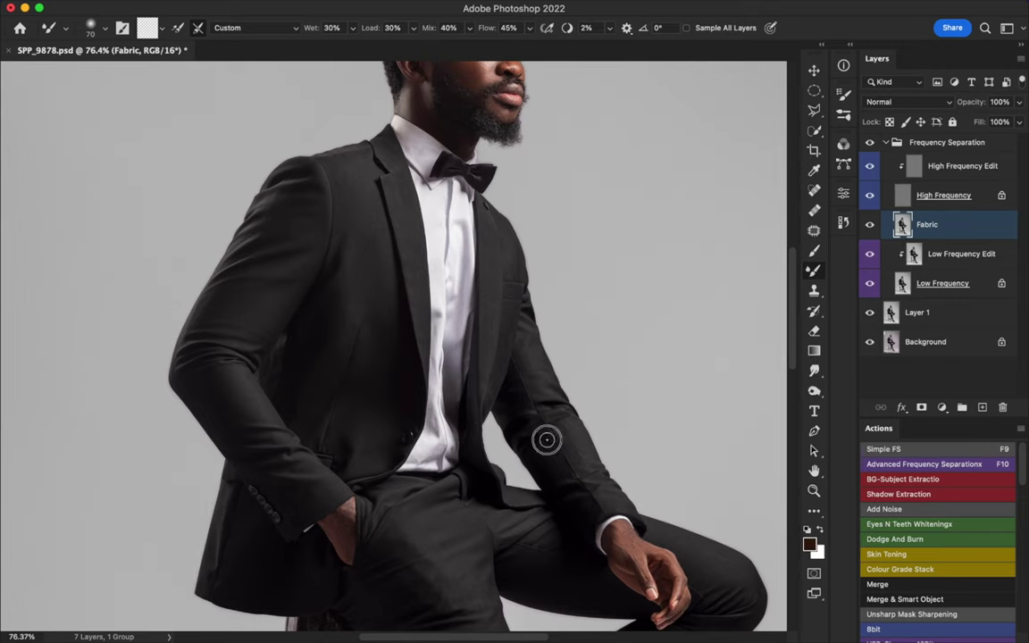
Smooth the creases on the trouser thigh below the pocket with a Mixer Brush of about 80 to 175.
key(bracketleft)
key(bracketright)
key(bracketright)
drag(403, 488, 418, 539)
scroll(392, 344, down, 5)
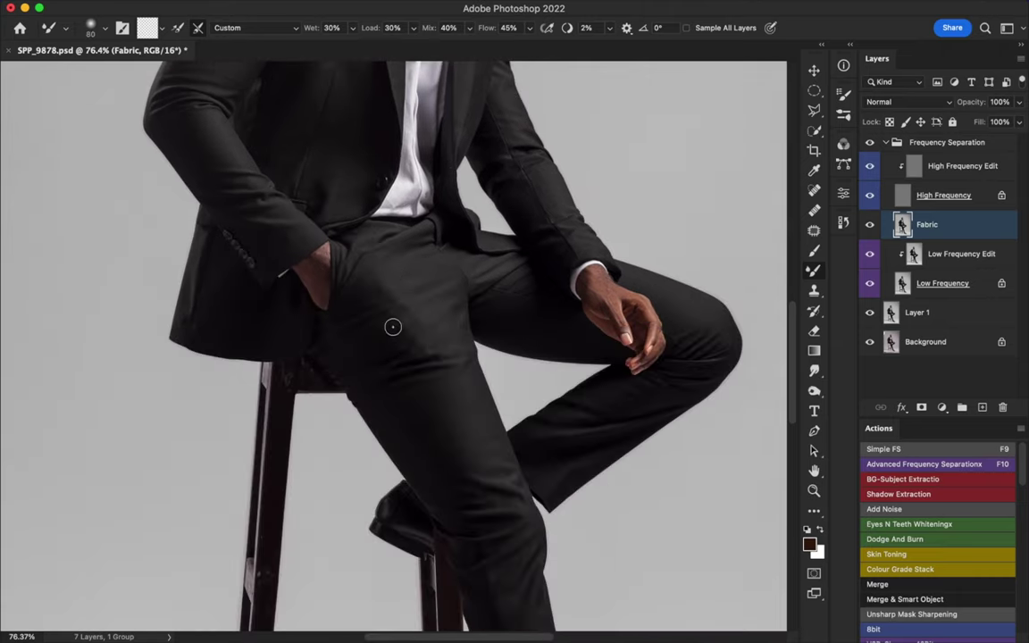
key(bracketright)
key(bracketright)
key(bracketright)
mouse_move(375, 295)
mouse_down()
mouse_move(421, 291)
mouse_move(378, 332)
mouse_move(366, 304)
mouse_move(384, 287)
mouse_move(370, 321)
mouse_move(411, 309)
mouse_move(387, 331)
mouse_move(428, 310)
mouse_move(408, 339)
mouse_move(427, 331)
mouse_move(393, 351)
mouse_move(402, 320)
mouse_move(376, 327)
mouse_move(402, 312)
mouse_move(379, 317)
mouse_move(396, 296)
mouse_move(367, 290)
mouse_up()
mouse_move(434, 384)
mouse_down()
mouse_move(402, 356)
mouse_move(439, 351)
mouse_up()
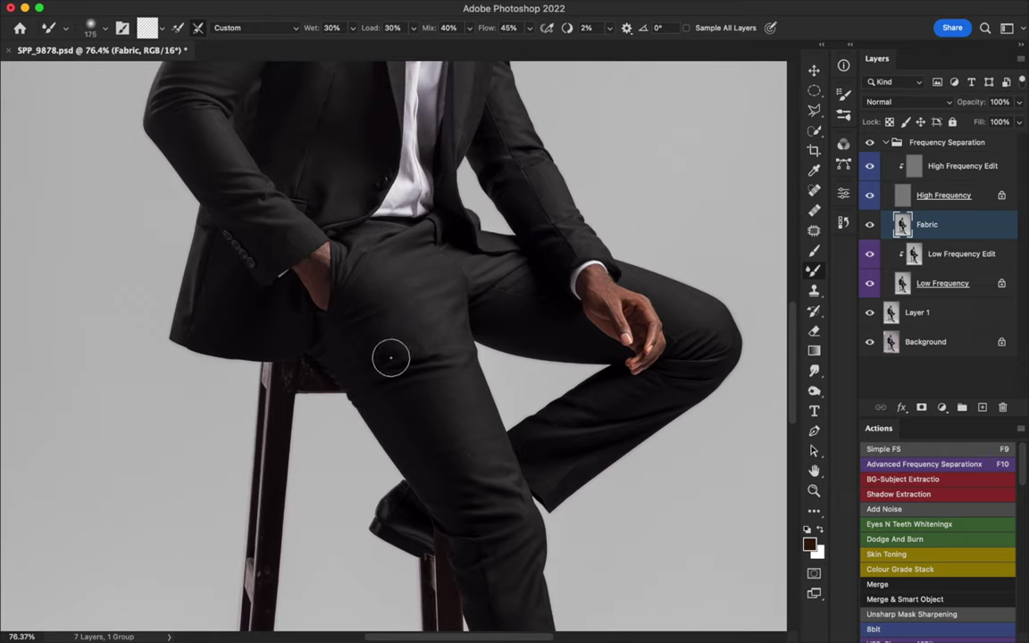
key(bracketleft)
key(bracketleft)
mouse_move(371, 337)
mouse_down()
mouse_move(437, 355)
mouse_move(441, 368)
mouse_move(423, 359)
mouse_move(464, 387)
mouse_up()
Smooth the folds around the knee of the near trouser leg on the Fabric layer with a Mixer Brush of about 80 to 90.
scroll(464, 386, down, 5)
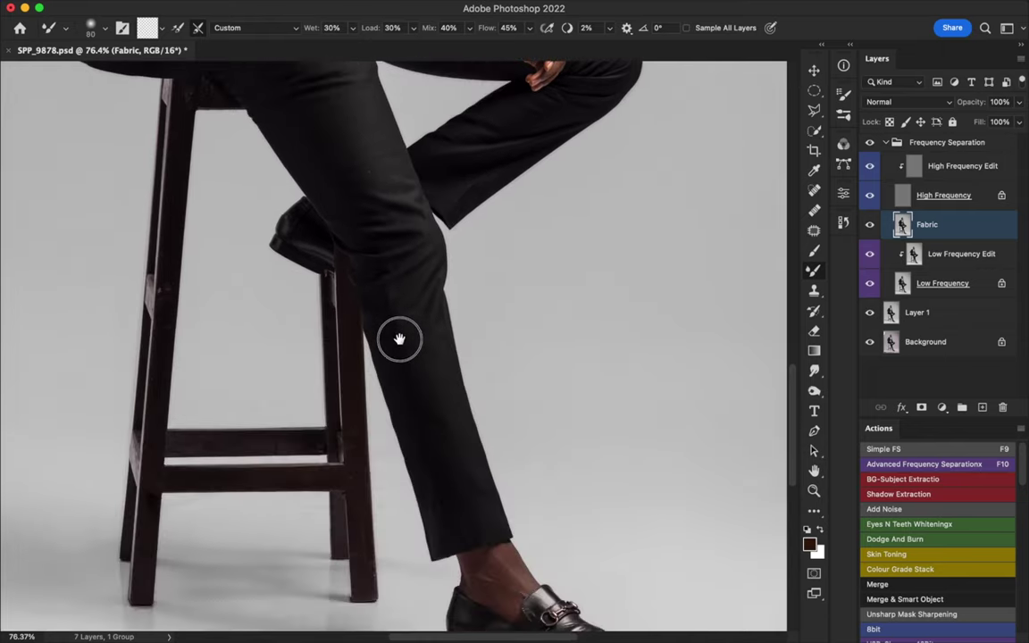
key(bracketright)
mouse_move(368, 246)
mouse_down()
mouse_move(380, 229)
mouse_move(409, 229)
mouse_up()
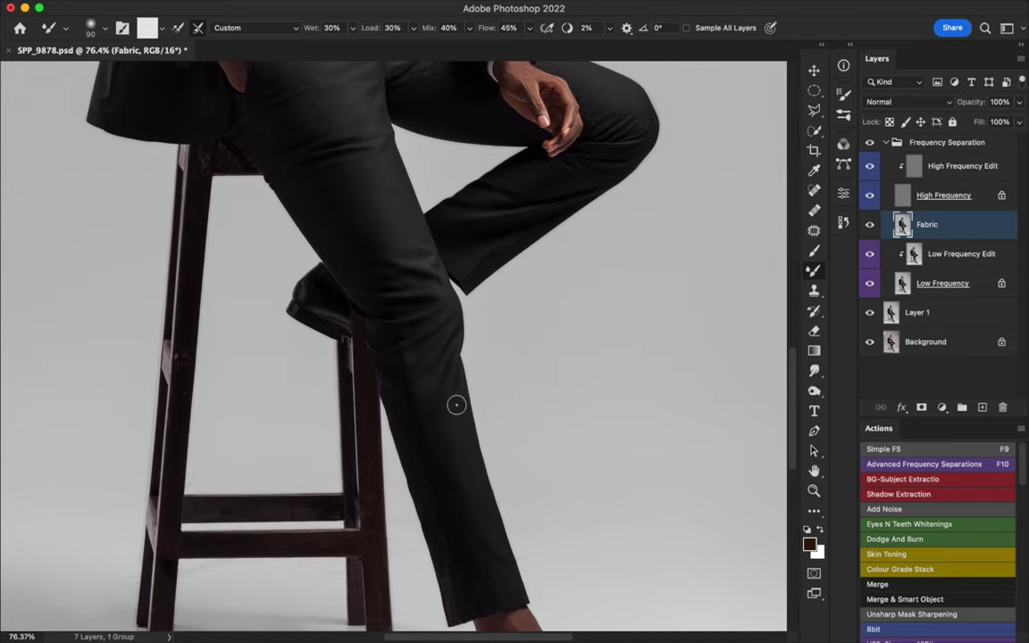
drag(455, 345, 438, 360)
scroll(439, 361, down, 5)
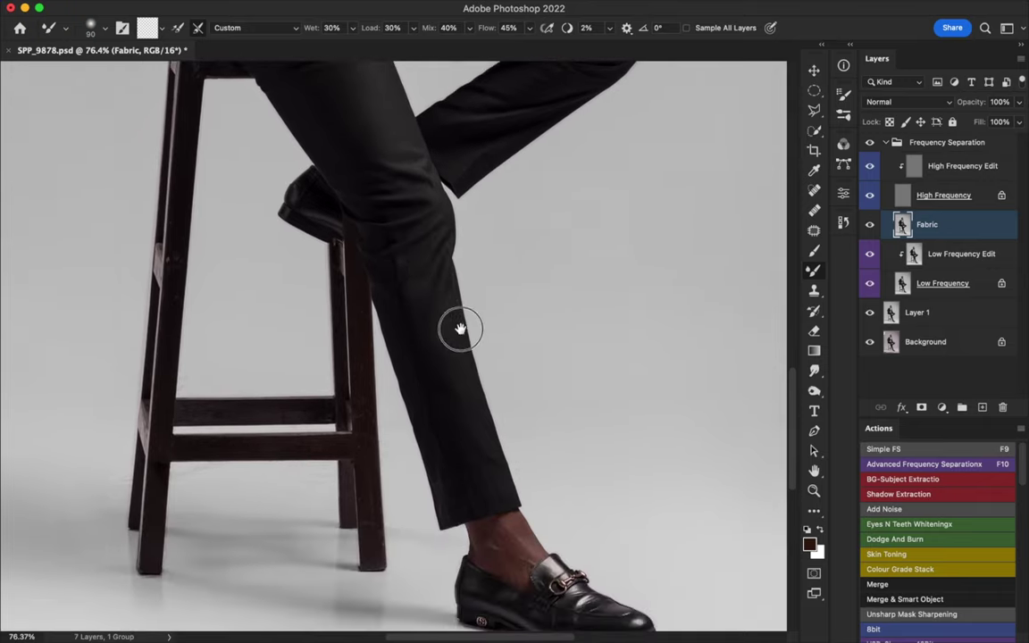
Smooth the trouser fabric near the front of the hem with a Mixer Brush of about 90.
key(z)
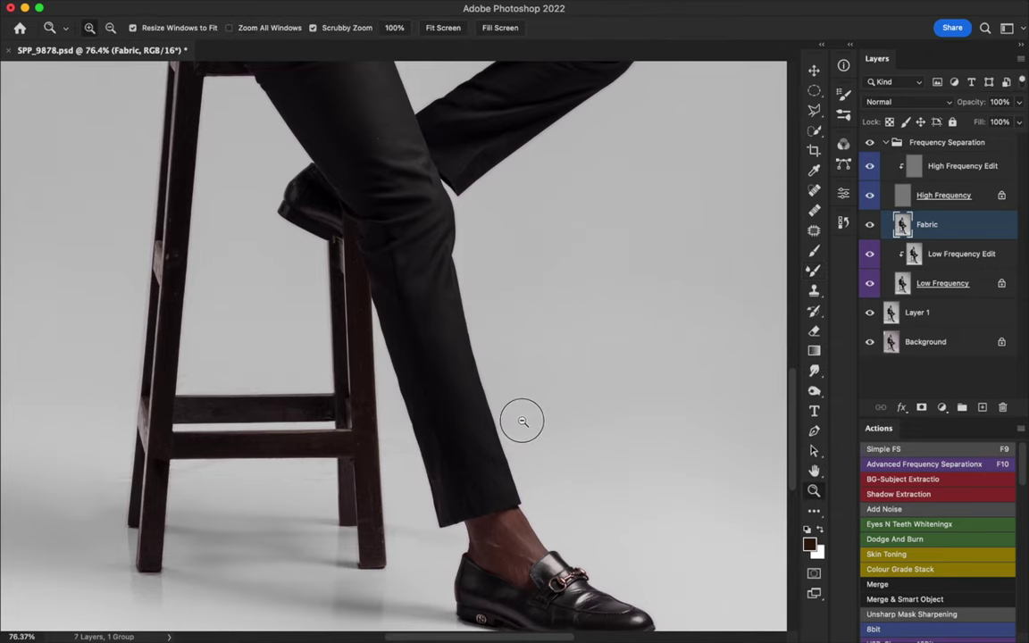
drag(534, 423, 498, 432)
key(b)
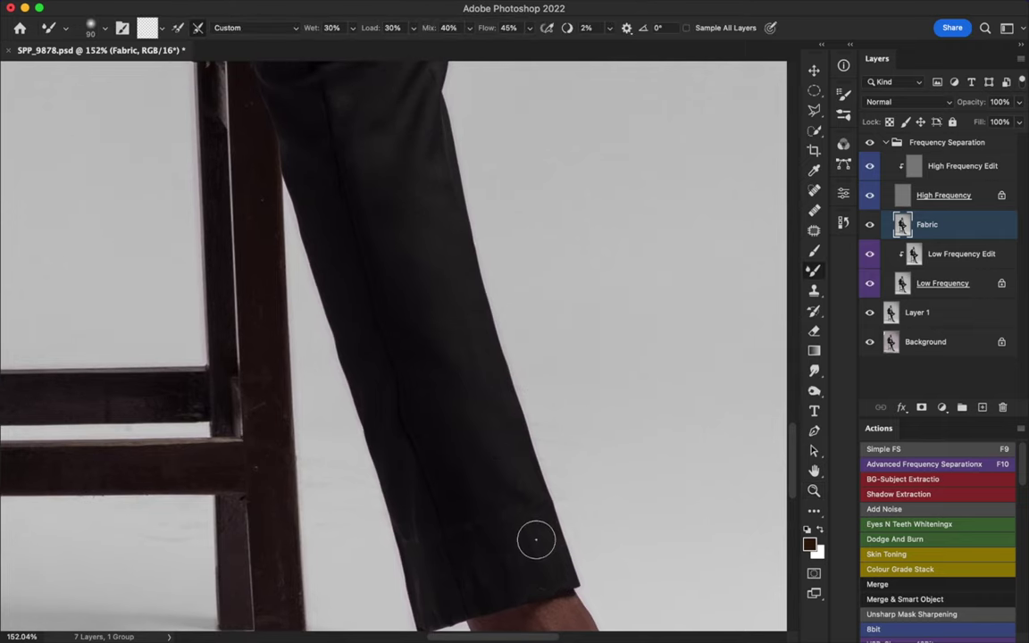
mouse_move(532, 544)
mouse_down()
mouse_move(481, 582)
mouse_move(510, 581)
mouse_move(530, 546)
mouse_up()
key([)
key(])
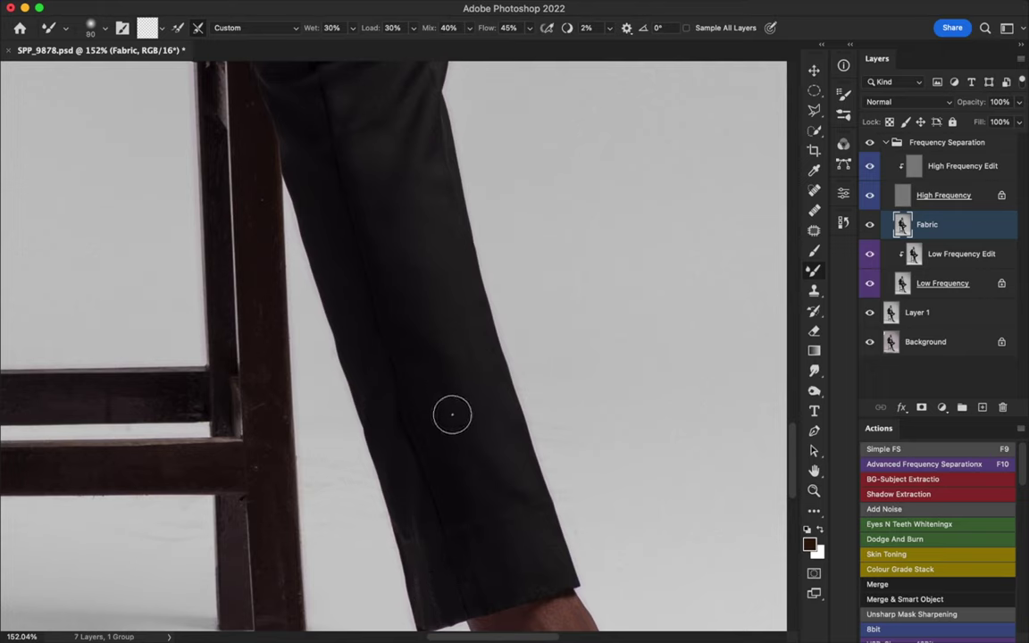
Smooth the shading along the trouser's lower leg with a Mixer Brush of about 125 to 150.
key(bracketright)
key(bracketright)
key(bracketright)
key(bracketleft)
key(bracketleft)
key(bracketleft)
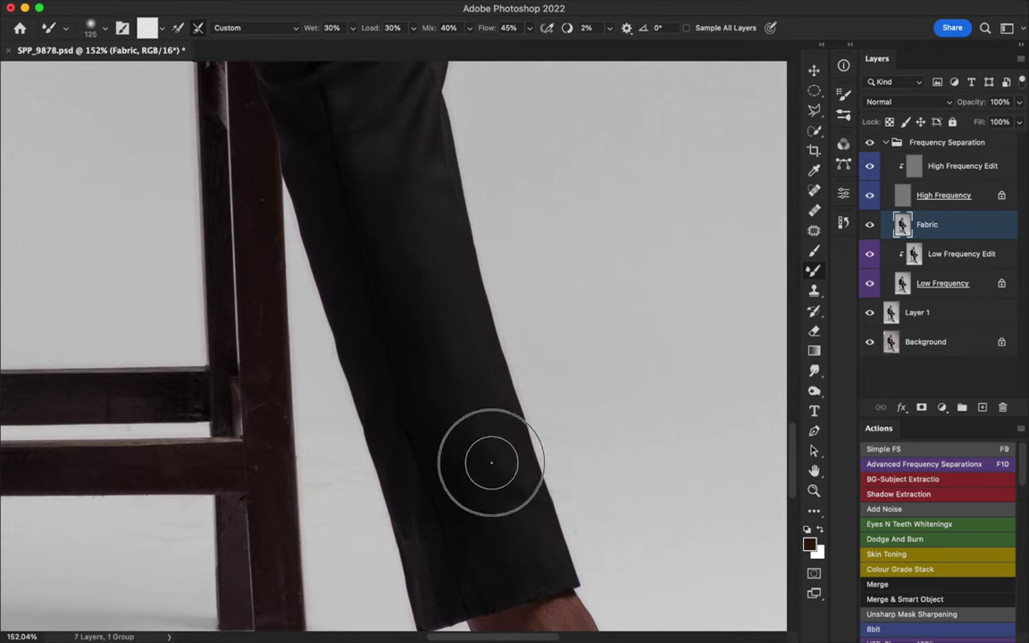
mouse_move(523, 509)
mouse_down()
mouse_move(424, 292)
mouse_move(394, 188)
mouse_up()
key(bracketright)
key(bracketright)
key(bracketright)
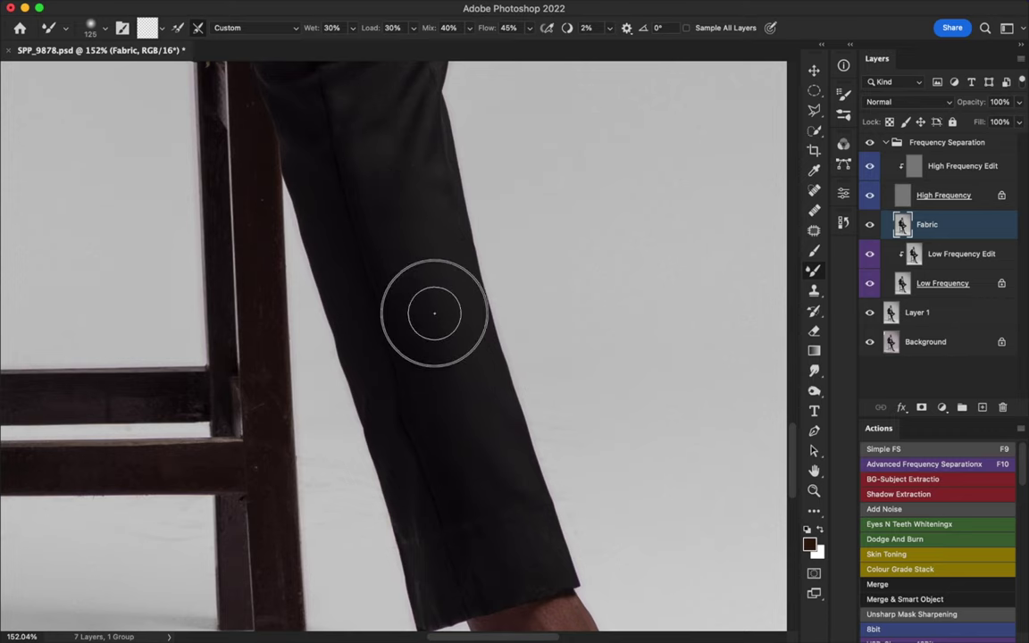
drag(450, 384, 436, 334)
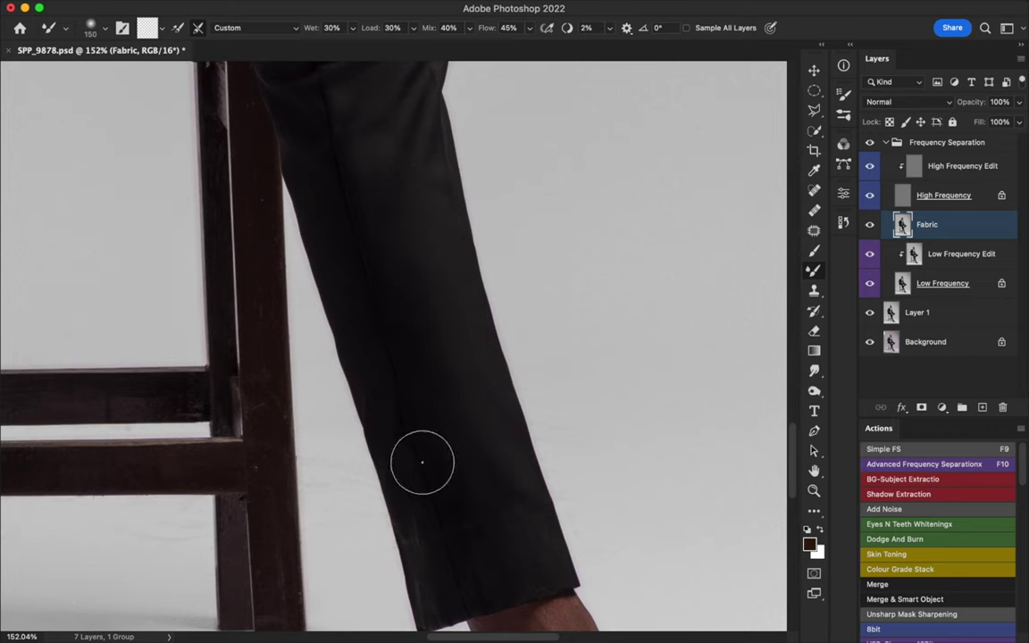
Smooth the small creases along the back edge of the trouser hem with a Mixer Brush of about 50 to 60.
key(bracketleft)
key(bracketleft)
key(bracketleft)
key(bracketleft)
key(bracketleft)
key(bracketleft)
key(bracketleft)
key(bracketleft)
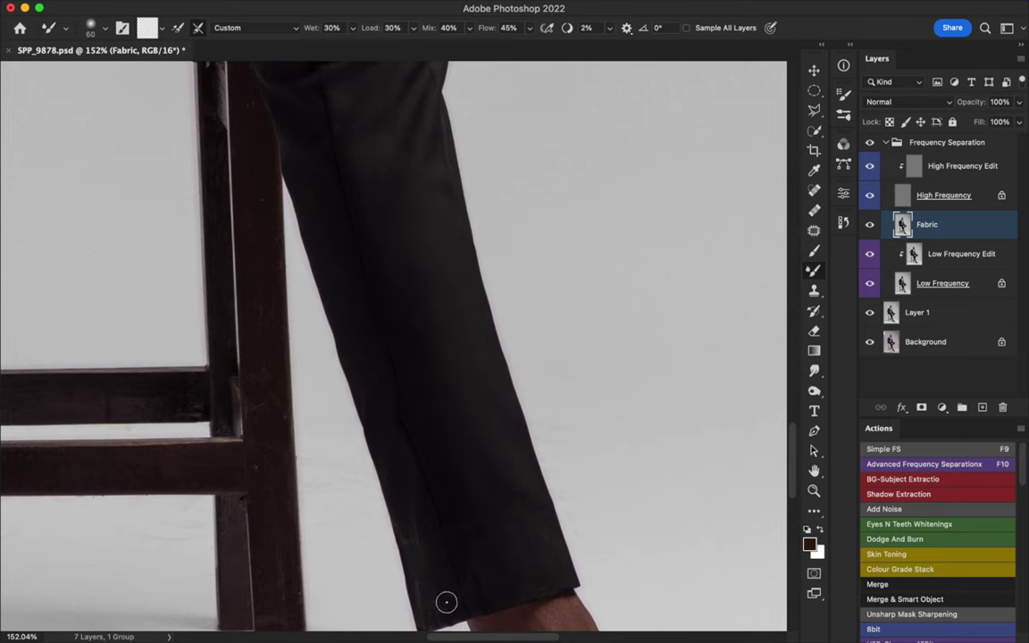
key(bracketright)
drag(370, 618, 448, 567)
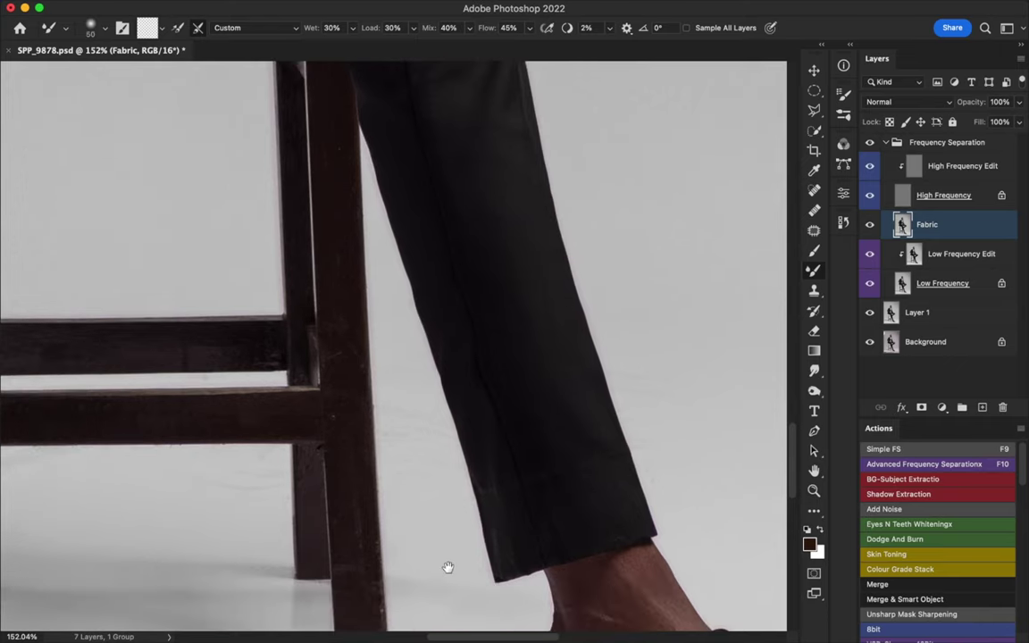
drag(464, 475, 549, 433)
Inspect the smoothed trouser legs up close, and compare the whole image with the Fabric layer hidden and shown.
drag(420, 98, 473, 356)
mouse_move(536, 80)
mouse_down()
mouse_move(450, 330)
mouse_move(417, 312)
mouse_move(407, 263)
mouse_up()
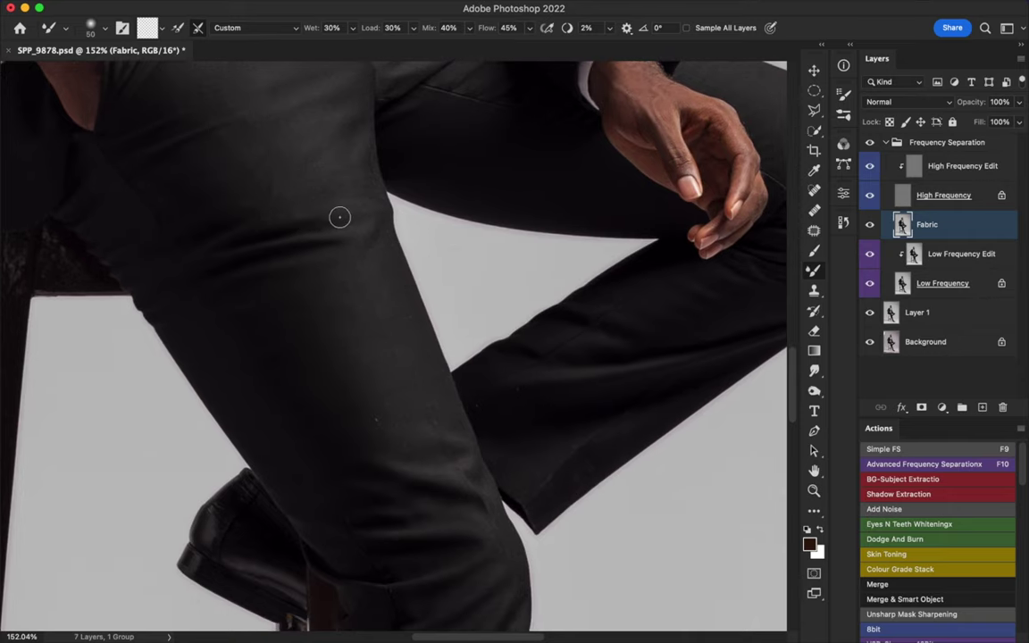
drag(170, 126, 203, 94)
mouse_move(186, 446)
mouse_down()
mouse_move(338, 370)
mouse_move(375, 290)
mouse_up()
scroll(374, 289, down, 10)
scroll(374, 290, left, 3)
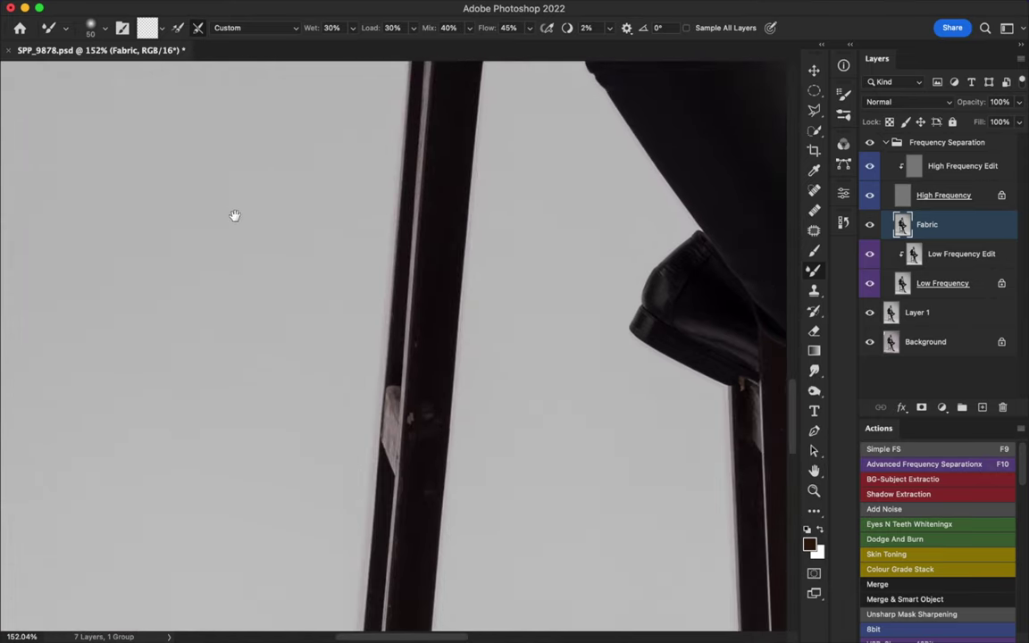
scroll(308, 236, right, 6)
drag(223, 243, 267, 357)
scroll(292, 338, up, 10)
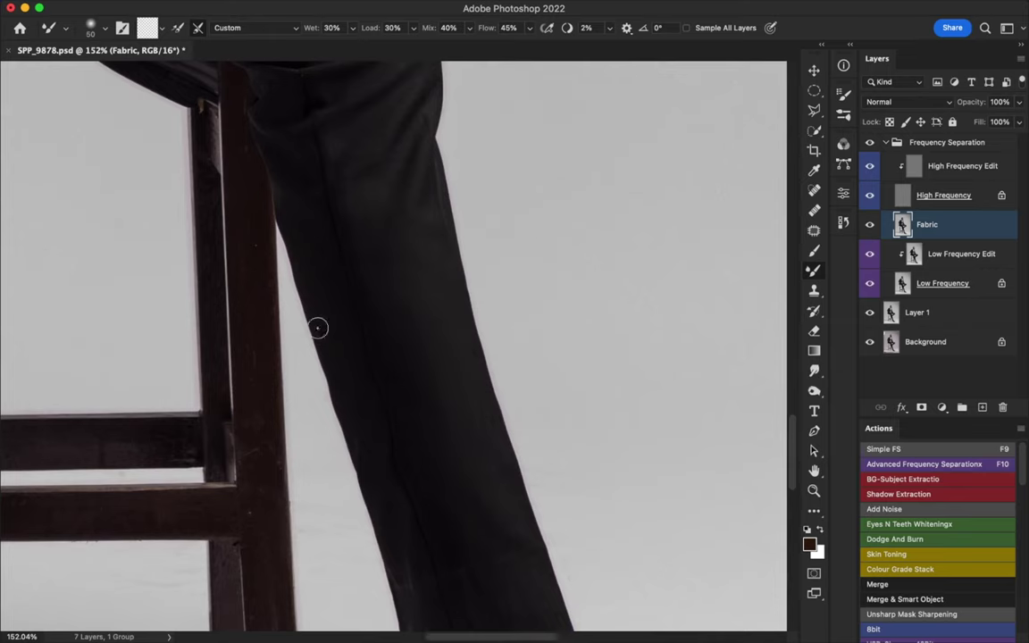
key(super+0)
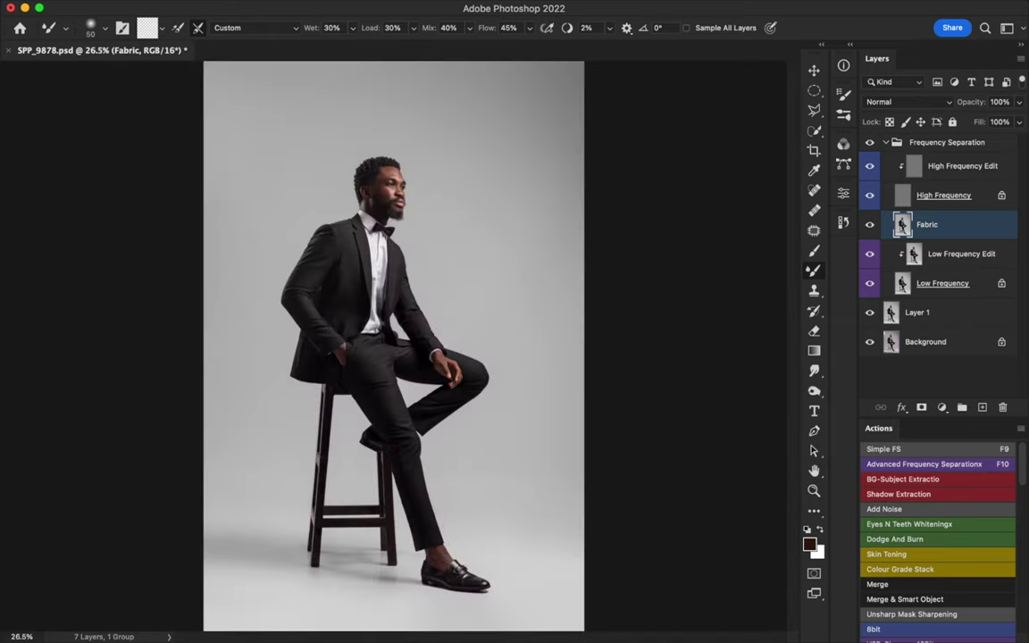
click(870, 227)
click(870, 225)
key(bracketright)
key(bracketright)
key(bracketright)
key(bracketright)
key(bracketright)
key(bracketright)
key(bracketright)
key(bracketleft)
key(bracketleft)
key(bracketleft)
key(bracketleft)
key(bracketright)
key(bracketright)
key(bracketleft)
key(bracketleft)
Smooth the wrinkles on the white shirt collar on the Fabric layer with a Mixer Brush of about 45.
key(z)
drag(373, 233, 423, 234)
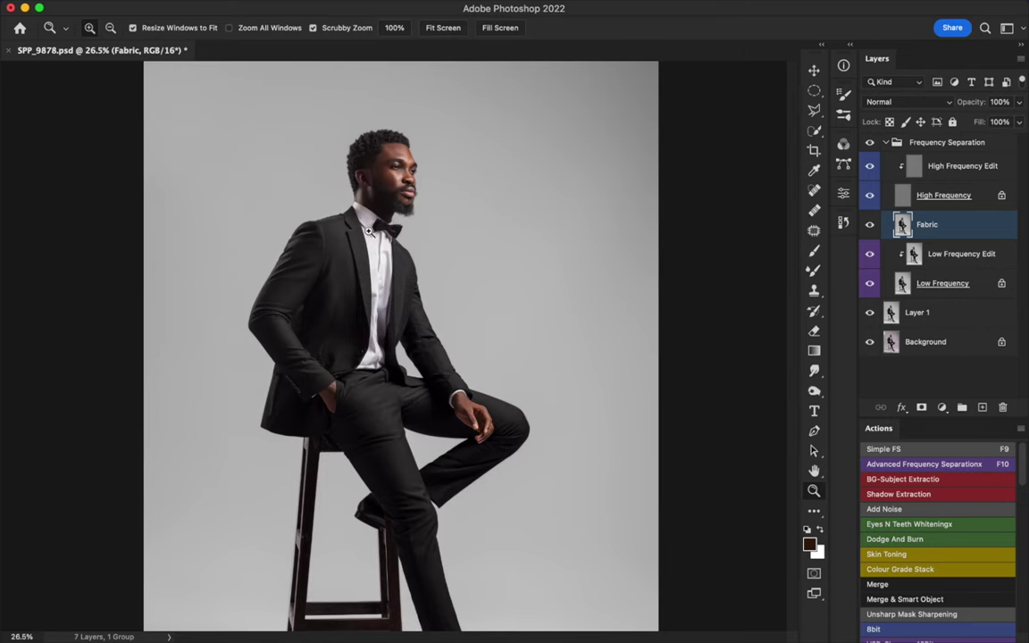
drag(368, 232, 369, 225)
drag(337, 186, 429, 192)
key(b)
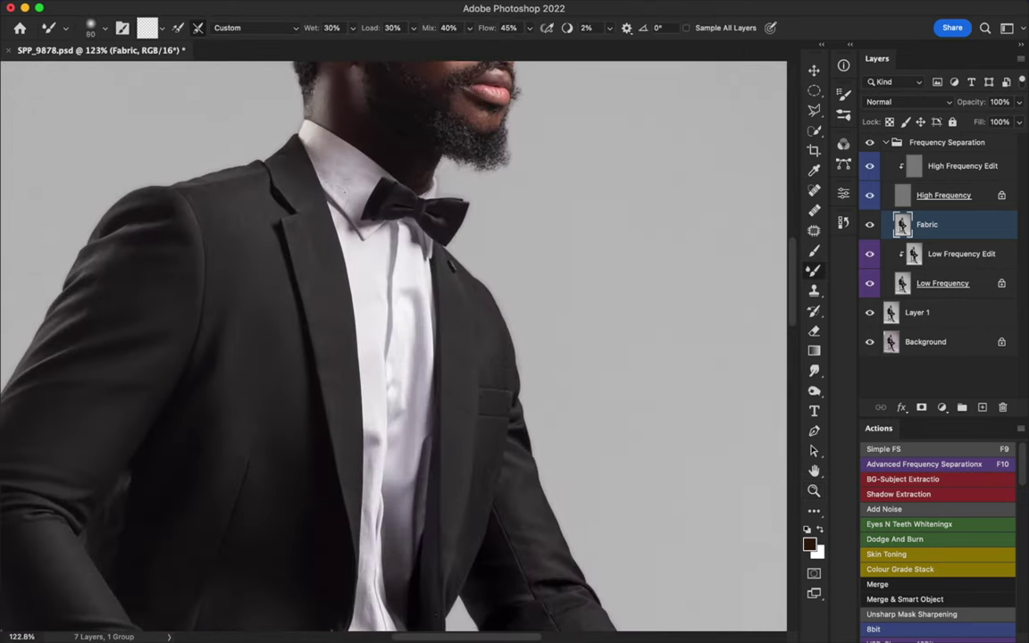
key(bracketright)
key(bracketleft)
drag(312, 135, 288, 125)
key(bracketright)
key(bracketright)
key(bracketright)
mouse_move(353, 181)
mouse_down()
mouse_move(329, 162)
mouse_move(345, 184)
mouse_move(311, 166)
mouse_up()
Smooth the creases down the shirt front and button placket between the lapels with a Mixer Brush of about 45.
drag(375, 427, 378, 466)
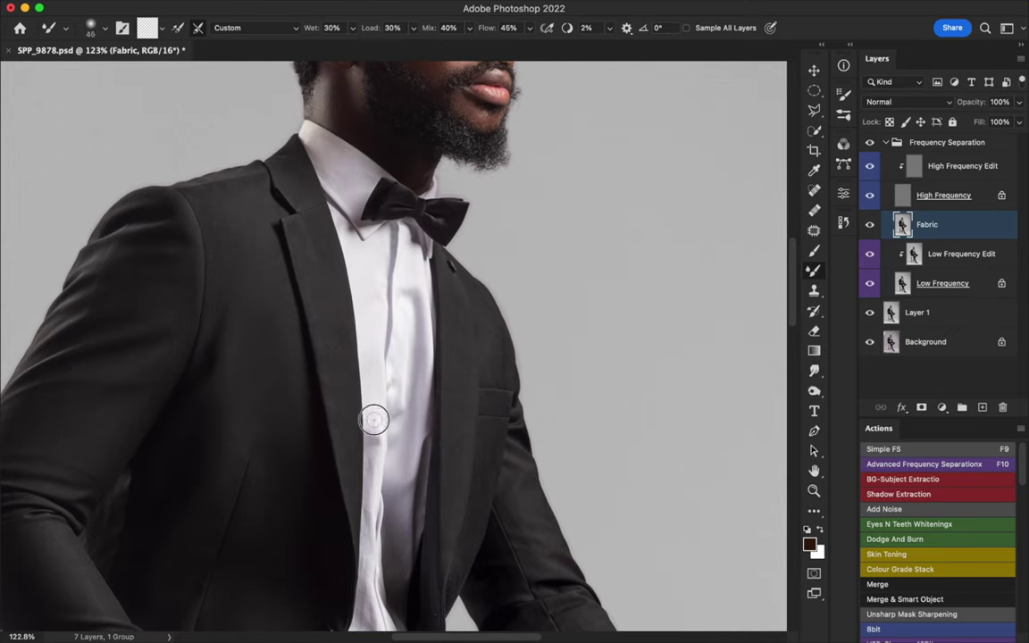
drag(374, 422, 374, 504)
drag(375, 340, 363, 309)
mouse_move(386, 443)
mouse_down()
mouse_move(388, 493)
mouse_move(390, 441)
mouse_up()
drag(386, 516, 393, 423)
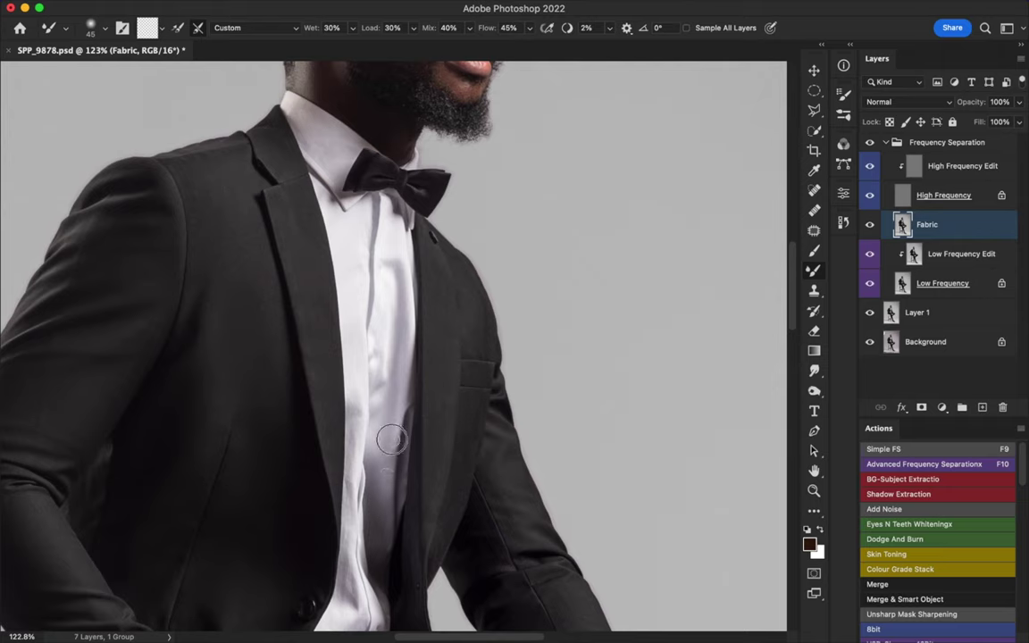
scroll(390, 437, up, 3)
scroll(379, 363, down, 5)
scroll(366, 438, down, 5)
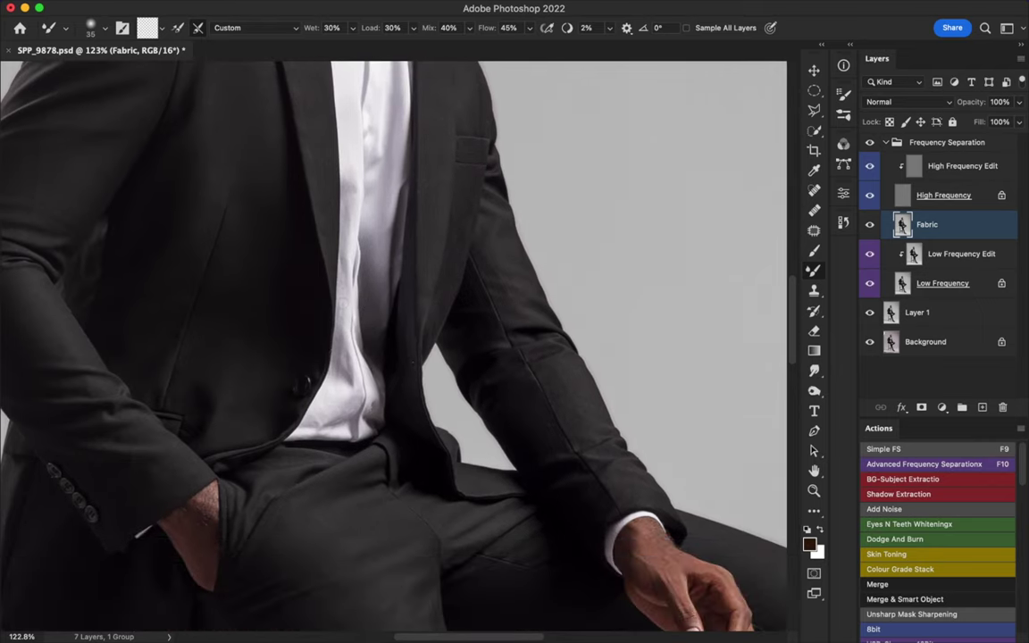
Smooth the folds in the lower part of the shirt above the waistband with a Mixer Brush of about 35 to 50.
key(])
key(])
key(])
key(])
key(])
mouse_move(347, 385)
mouse_down()
mouse_move(314, 419)
mouse_move(348, 390)
mouse_up()
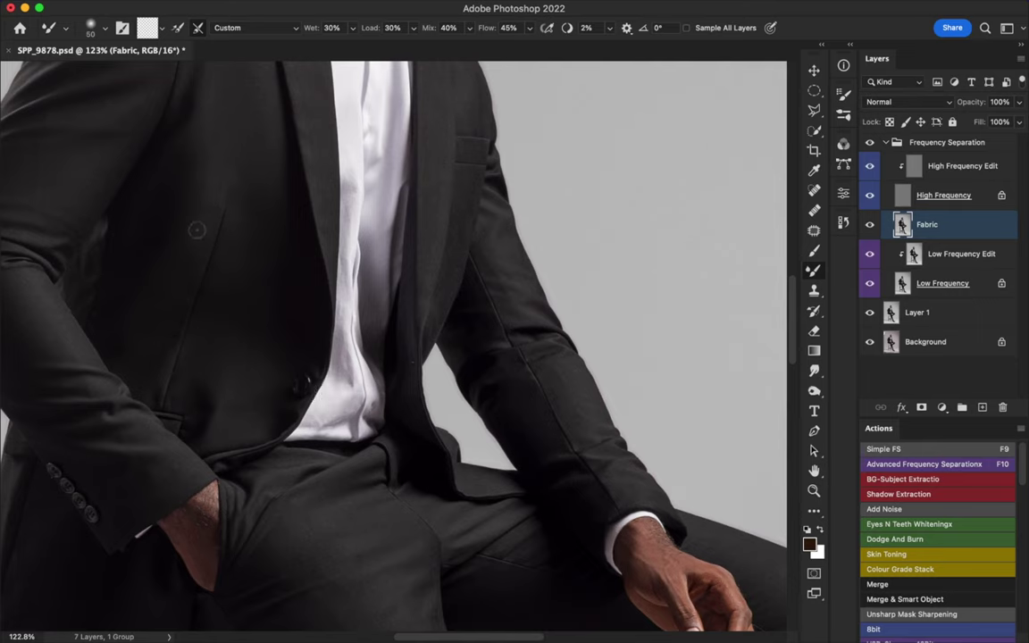
Even out the shading on the jacket's near front panel beside the lapel with a Mixer Brush of up to 250.
key(bracketright)
key(bracketright)
key(bracketright)
key(bracketright)
key(bracketright)
key(bracketright)
key(bracketright)
key(bracketright)
drag(217, 344, 219, 223)
key(bracketright)
key(bracketright)
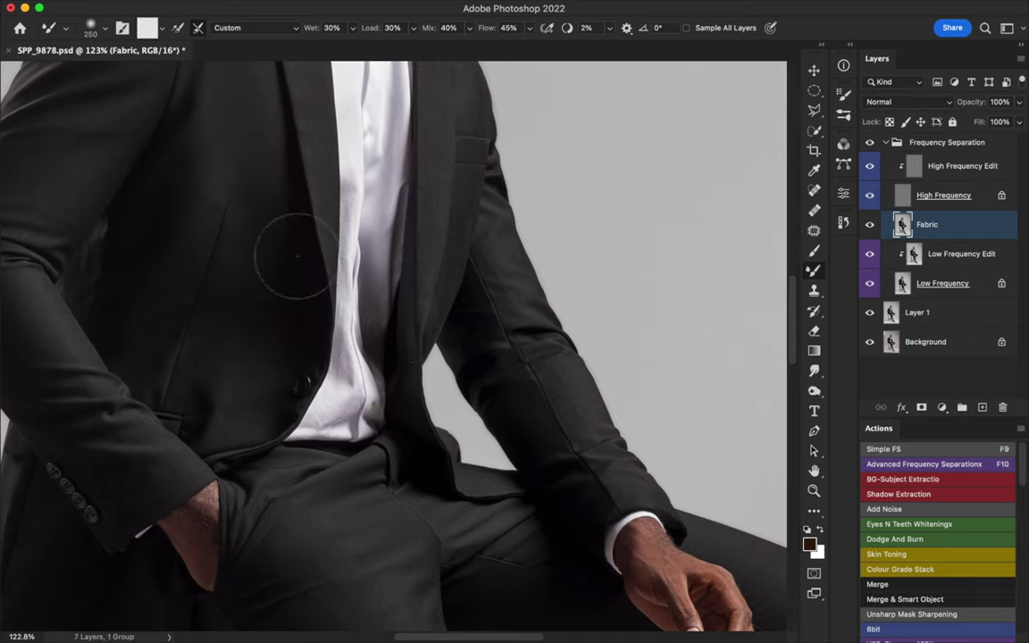
drag(303, 215, 329, 349)
drag(340, 299, 375, 328)
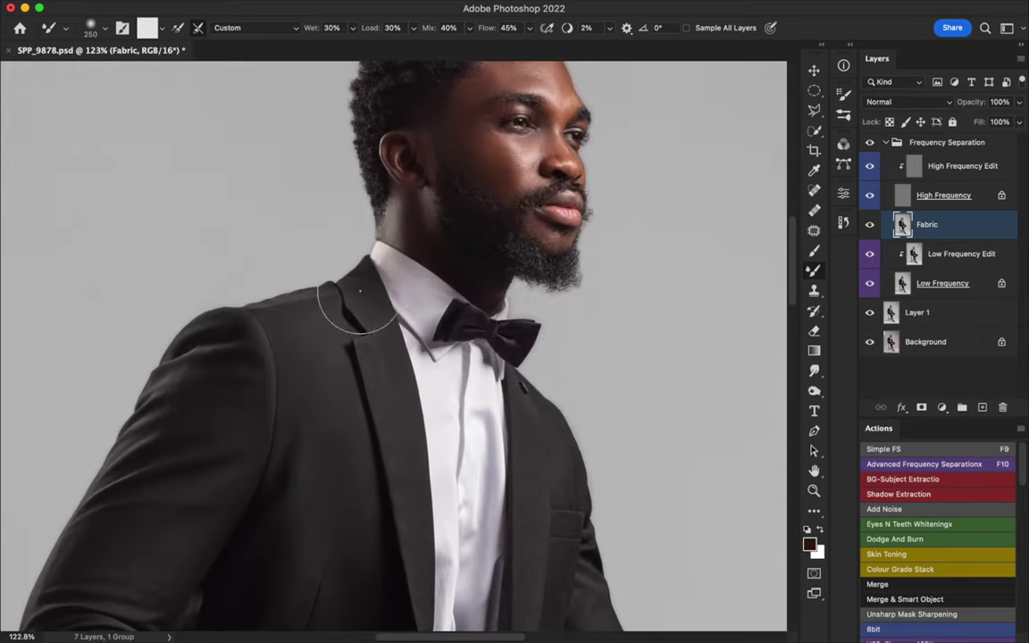
Clone clean fabric texture over leftover crease lines on the near upper sleeve on the High Frequency Edit layer, using a 20-pixel Clone Stamp.
click(932, 175)
key(s)
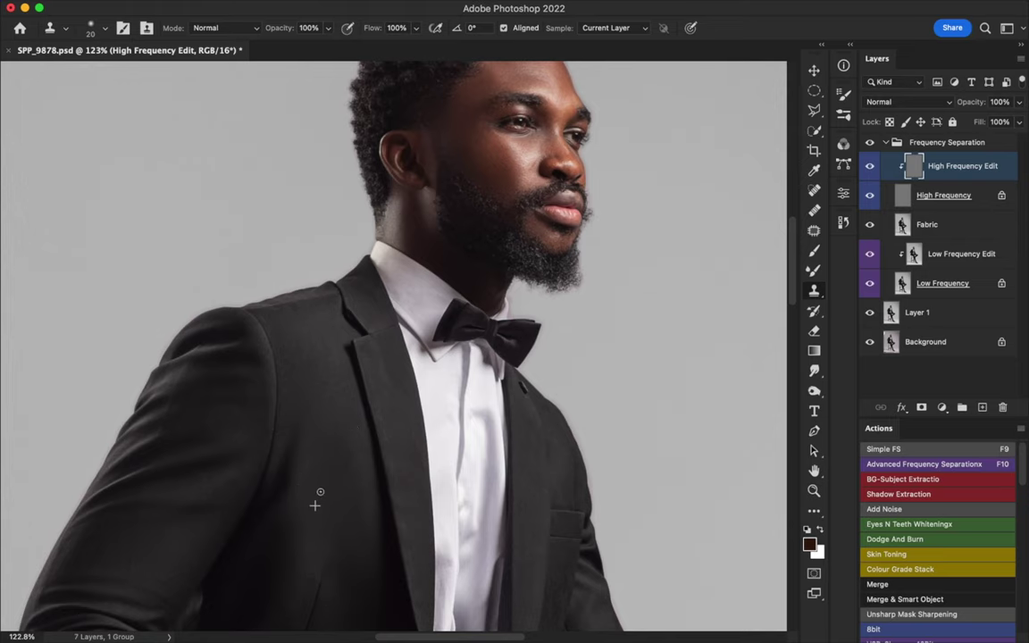
drag(354, 456, 345, 294)
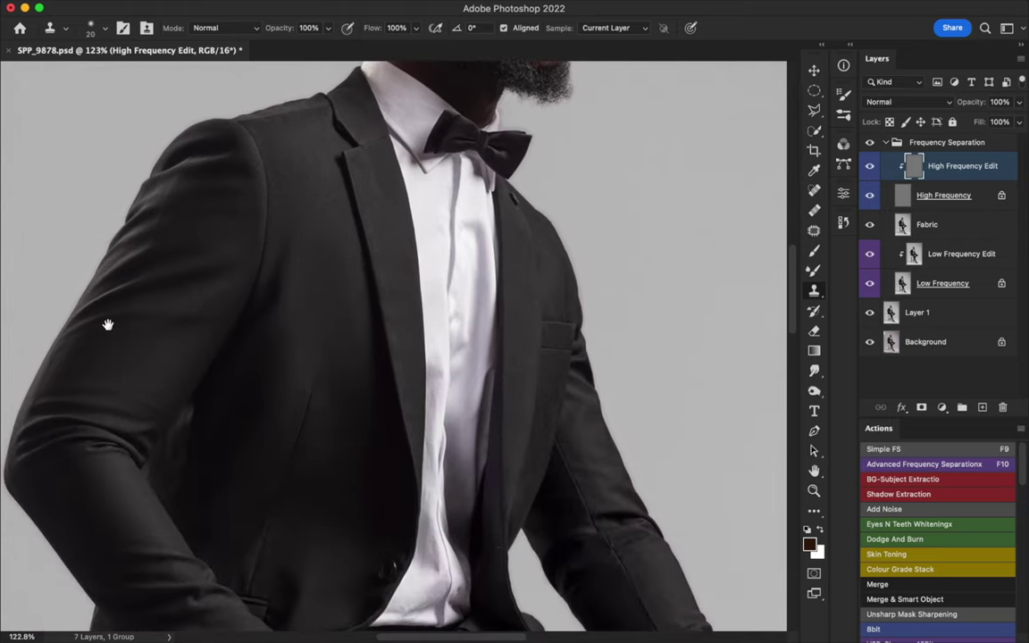
alt+click(95, 378)
mouse_move(115, 382)
mouse_down()
mouse_move(127, 335)
mouse_move(117, 332)
mouse_move(131, 366)
mouse_up()
alt+click(100, 366)
alt+click(140, 276)
click(129, 300)
alt+click(181, 252)
mouse_move(165, 245)
mouse_down()
mouse_move(144, 241)
mouse_move(166, 227)
mouse_move(149, 217)
mouse_move(172, 216)
mouse_move(150, 197)
mouse_move(167, 175)
mouse_move(156, 258)
mouse_move(144, 263)
mouse_up()
alt+click(165, 219)
Clone clean texture over flaws on the jacket's near forearm, front panel and far lapel edge.
mouse_move(131, 383)
mouse_down()
mouse_move(131, 211)
mouse_move(153, 205)
mouse_up()
alt+click(115, 340)
alt+click(105, 331)
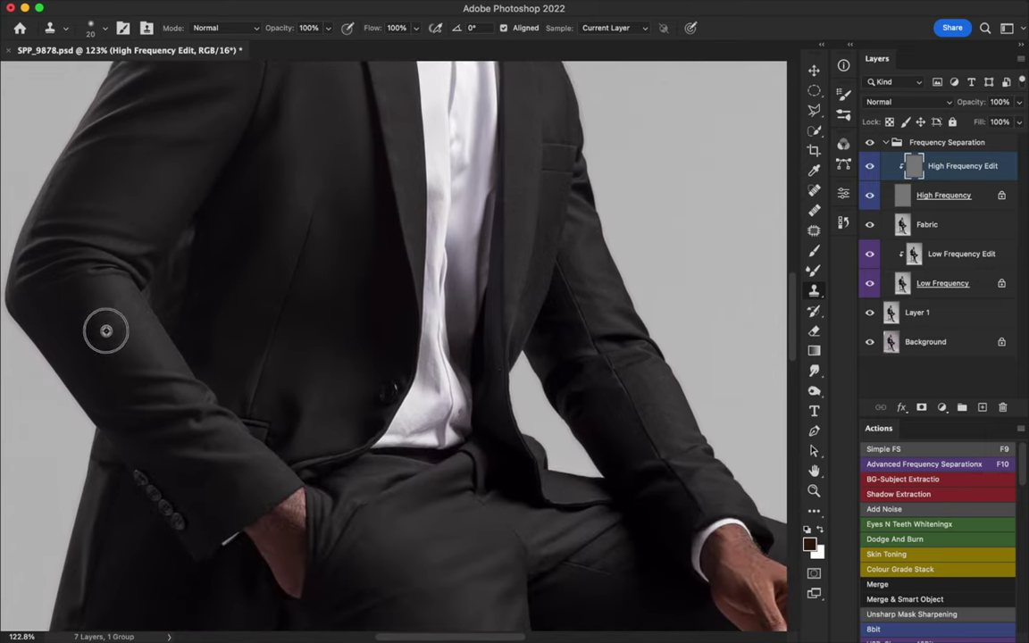
mouse_move(318, 291)
mouse_down()
mouse_move(333, 301)
mouse_move(320, 266)
mouse_up()
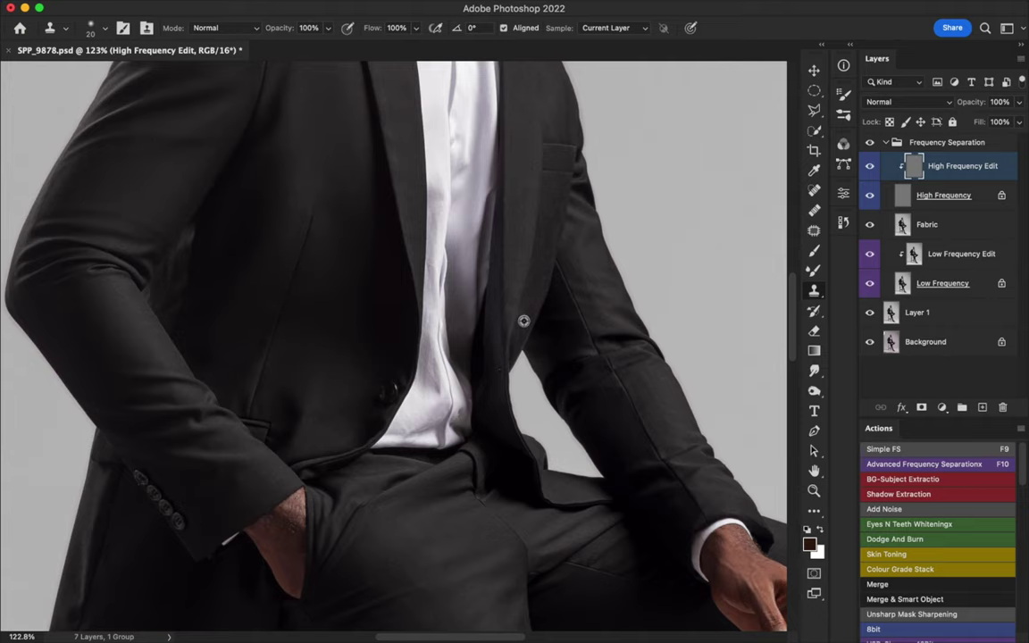
alt+click(506, 275)
click(498, 301)
Clone out the crease texture on the lower shirt front beside the jacket button.
scroll(487, 379, up, 5)
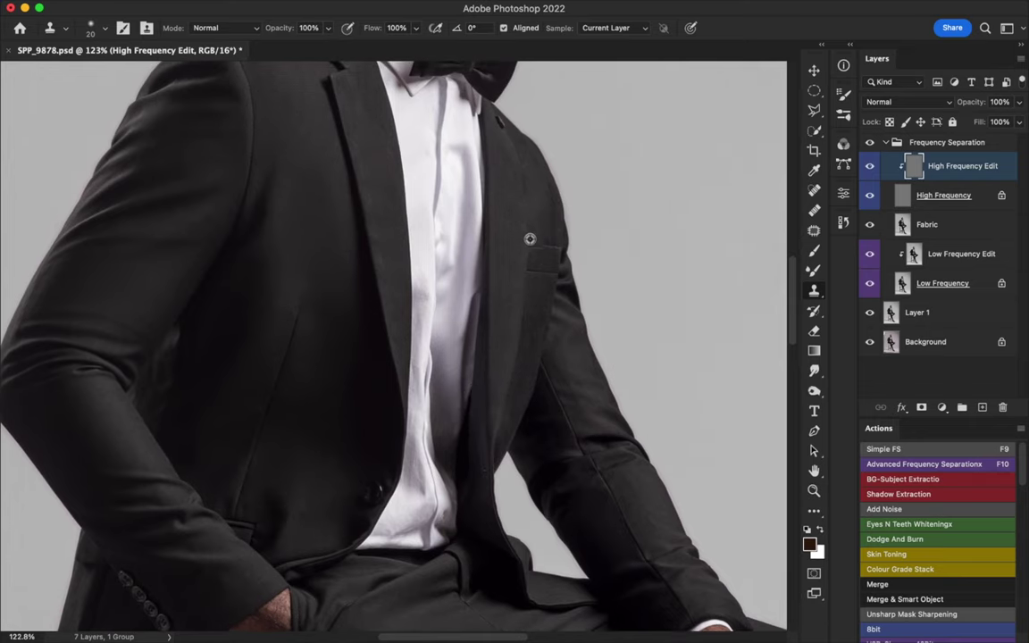
alt+click(407, 497)
drag(412, 483, 393, 537)
alt+click(410, 539)
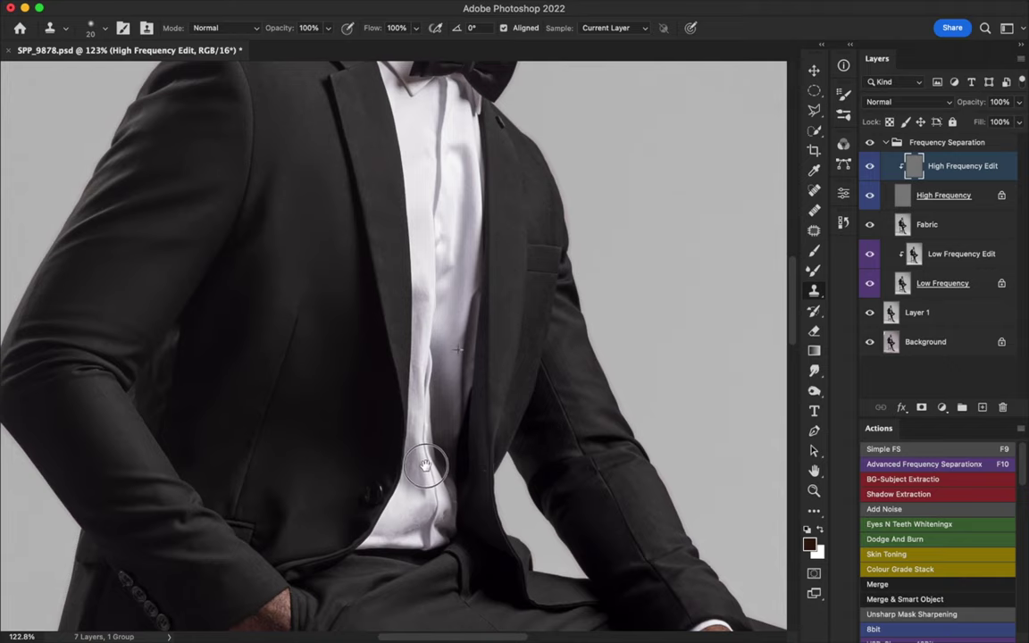
Clone clean fabric texture over the crease lines on the jacket's far sleeve near the elbow.
scroll(409, 294, down, 5)
alt+click(603, 394)
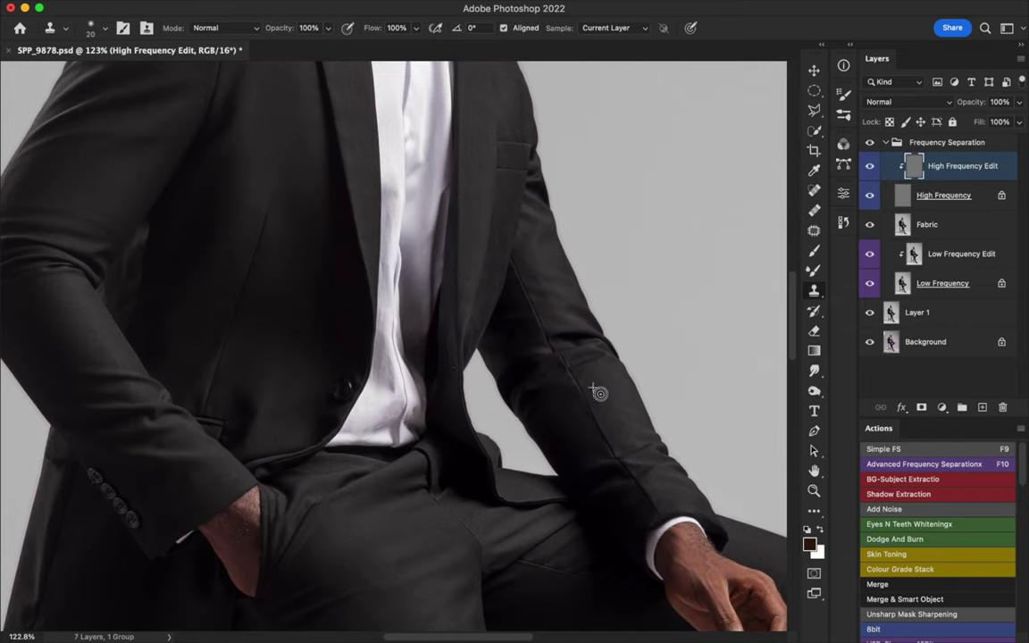
drag(611, 412, 614, 376)
Clone out the crease lines and specks on the near trouser thigh below the pocket with the Clone Stamp.
scroll(505, 390, down, 10)
alt+click(314, 262)
click(341, 255)
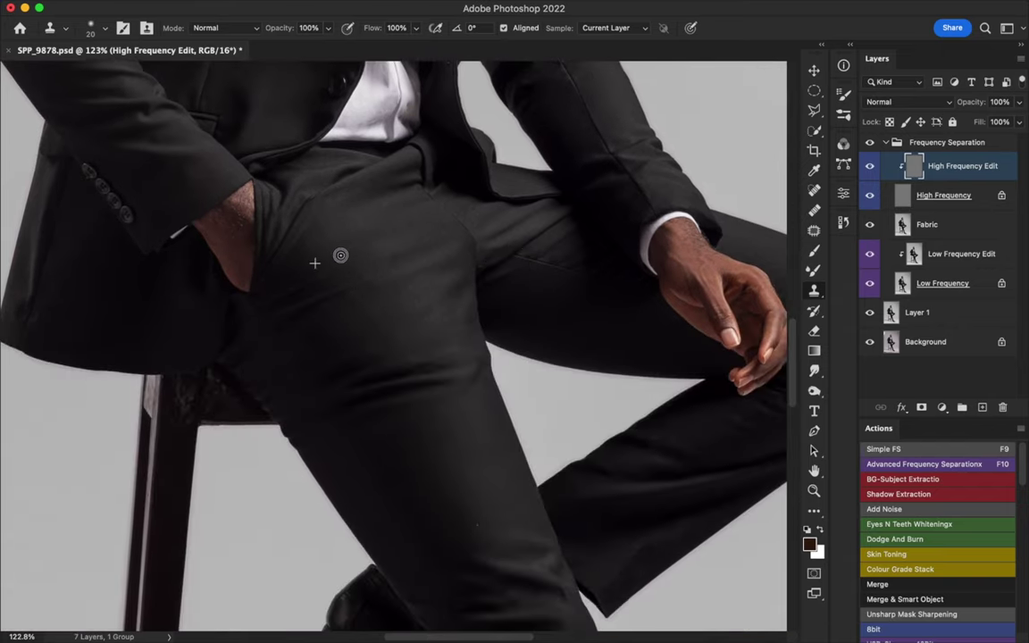
alt+click(337, 326)
click(350, 298)
click(378, 301)
alt+click(388, 330)
drag(389, 345, 459, 320)
scroll(408, 340, down, 4)
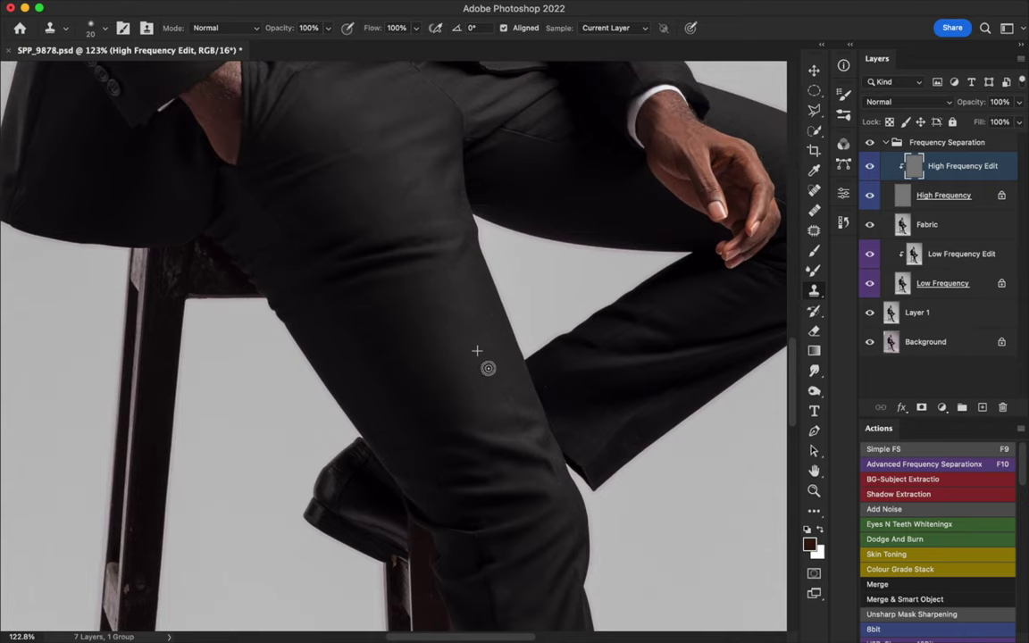
scroll(496, 331, down, 5)
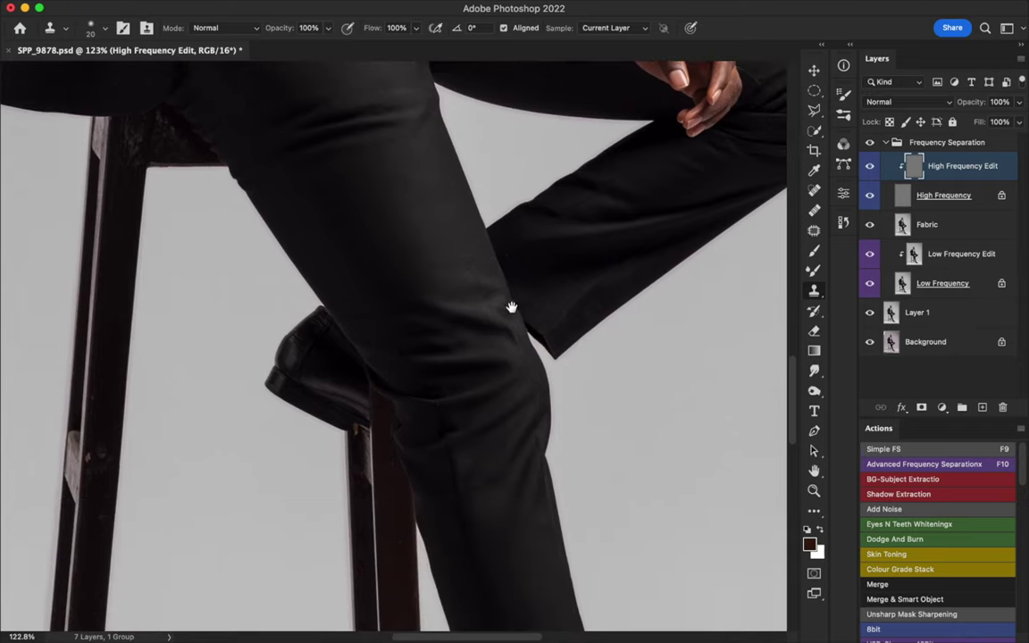
scroll(454, 402, down, 3)
scroll(451, 326, down, 5)
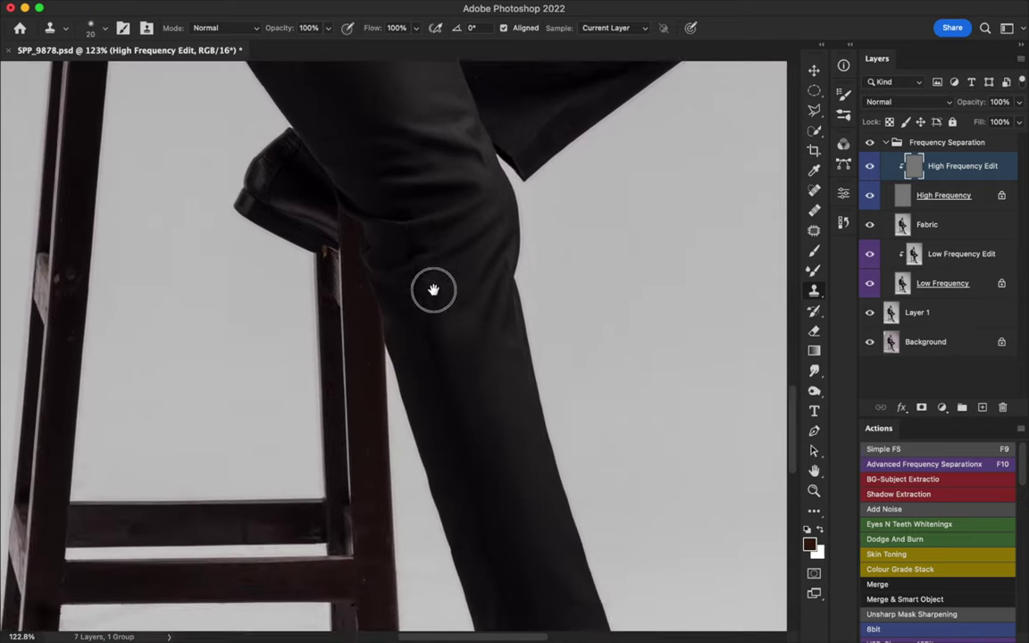
scroll(501, 357, down, 2)
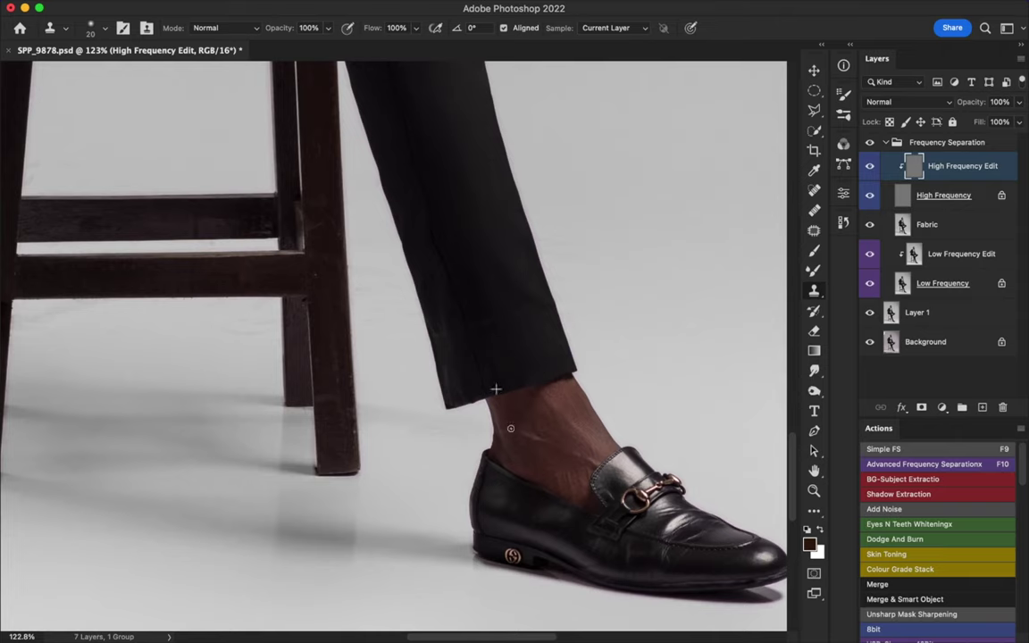
Clone clean skin texture over the creases and marks on the bare ankle above the loafer on High Frequency Edit.
alt+click(560, 438)
mouse_move(543, 450)
mouse_down()
mouse_move(549, 438)
mouse_move(590, 460)
mouse_move(527, 446)
mouse_up()
alt+click(594, 465)
alt+click(595, 458)
drag(532, 474, 527, 477)
key(super+0)
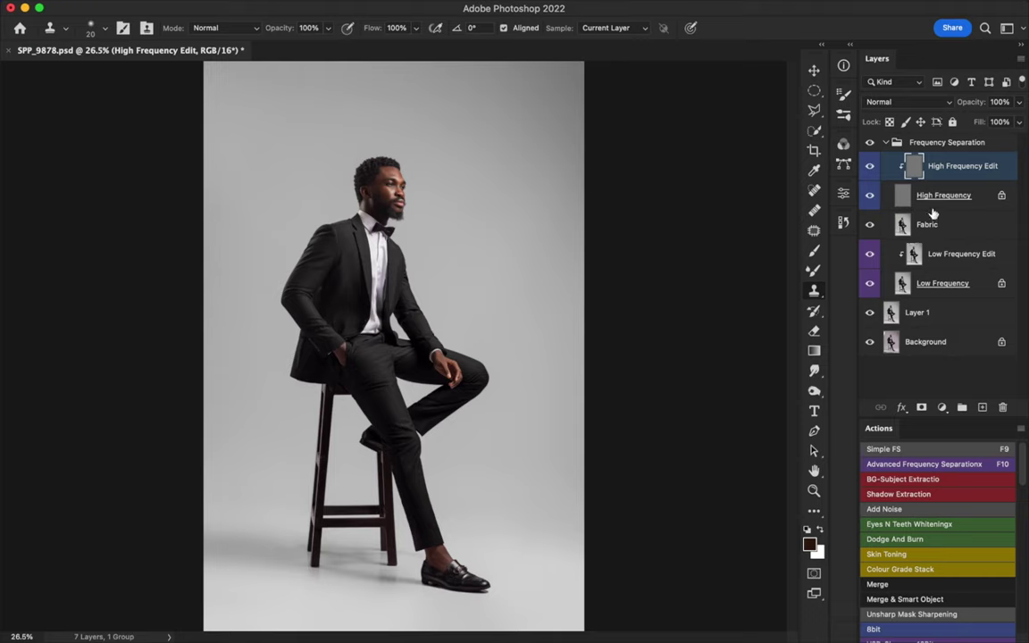
Collapse the Frequency Separation group and toggle its visibility to compare the image before and after the retouch.
click(894, 144)
click(884, 143)
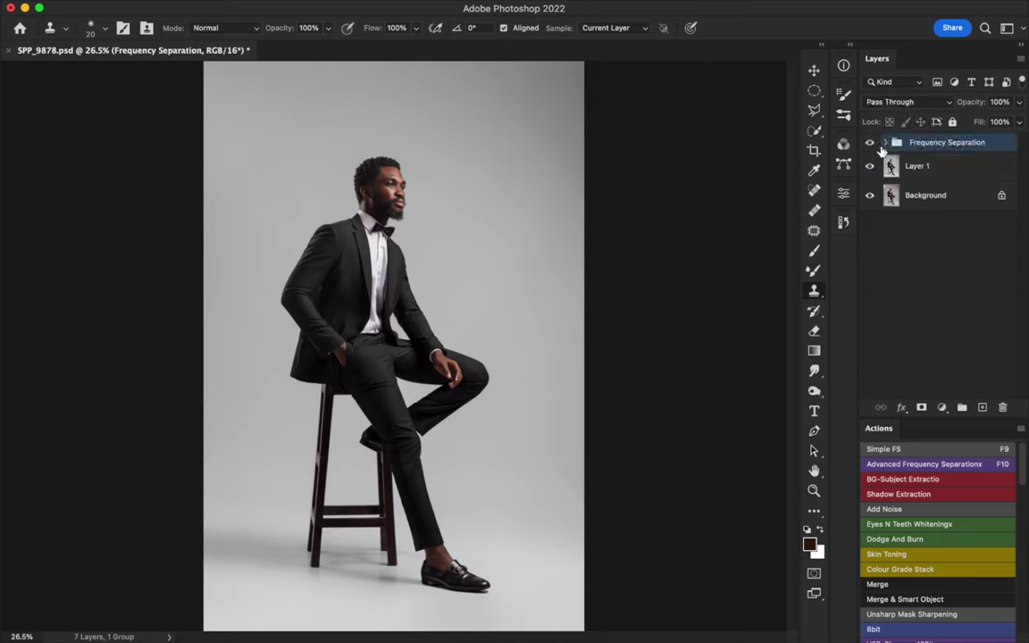
click(872, 143)
click(879, 143)
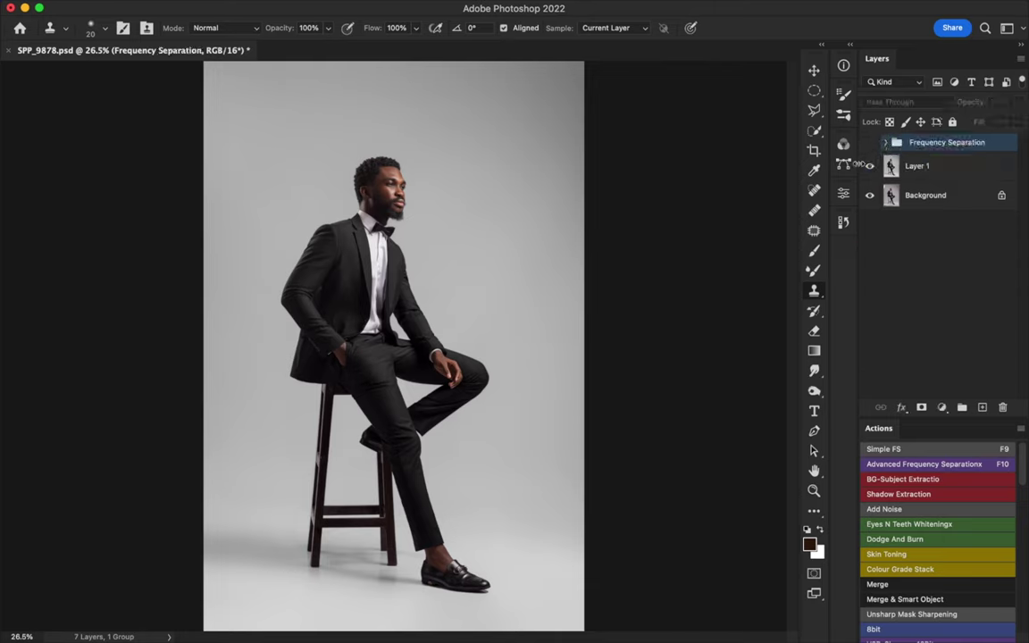
click(870, 145)
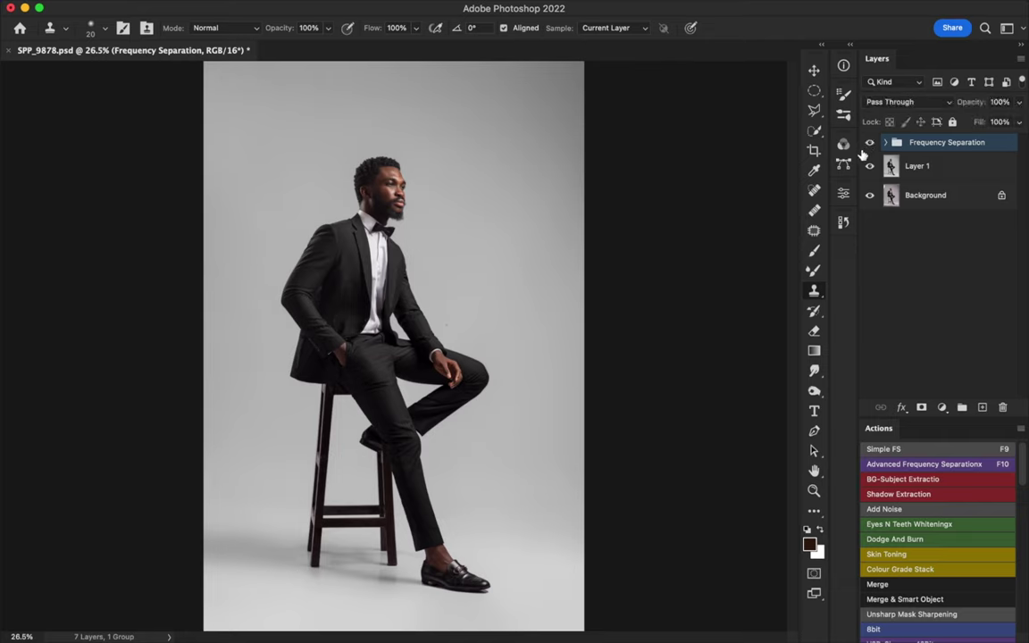
Run the Eyes N Teeth Whitening action for the man's face and expand the resulting layer group.
key(z)
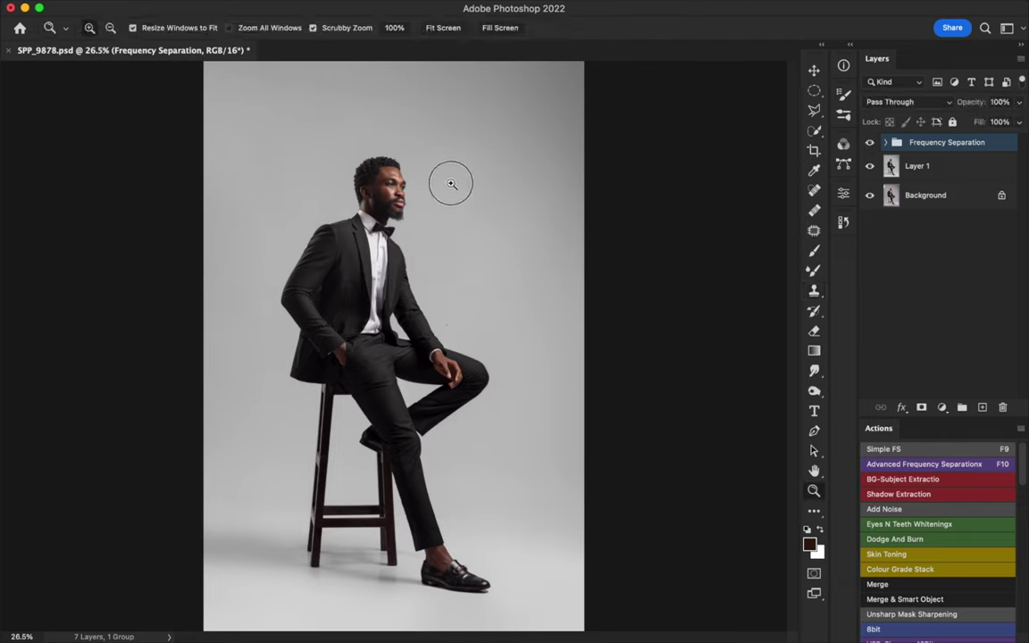
mouse_move(489, 189)
mouse_down()
mouse_move(438, 248)
mouse_move(462, 248)
mouse_move(476, 232)
mouse_move(459, 234)
mouse_up()
key(s)
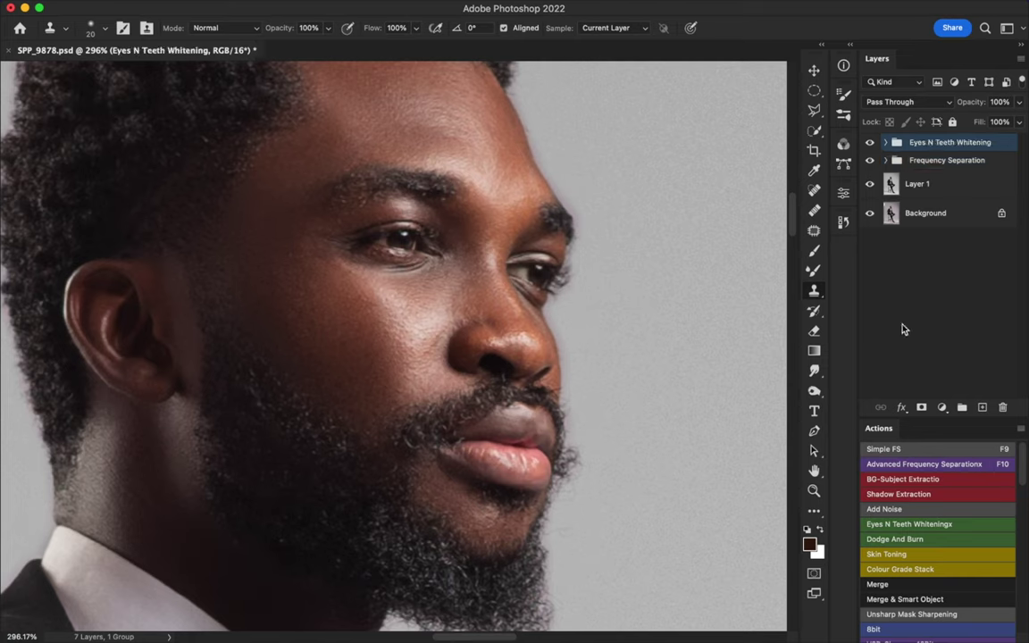
click(885, 143)
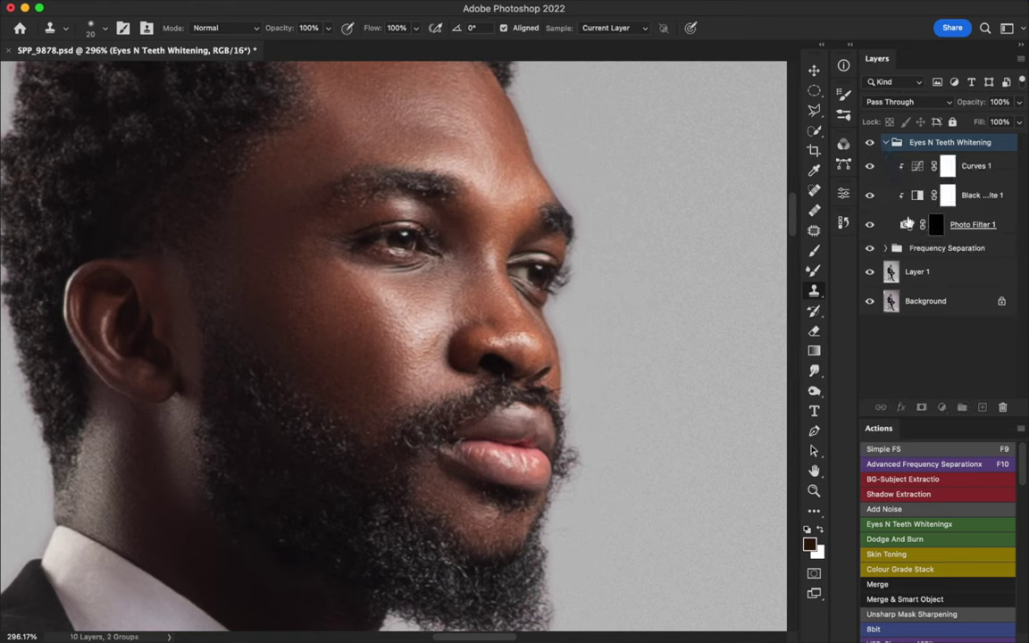
Paint white over the eye whites on the Photo Filter 1 mask with a 9 px brush at 100% flow.
click(934, 224)
click(814, 252)
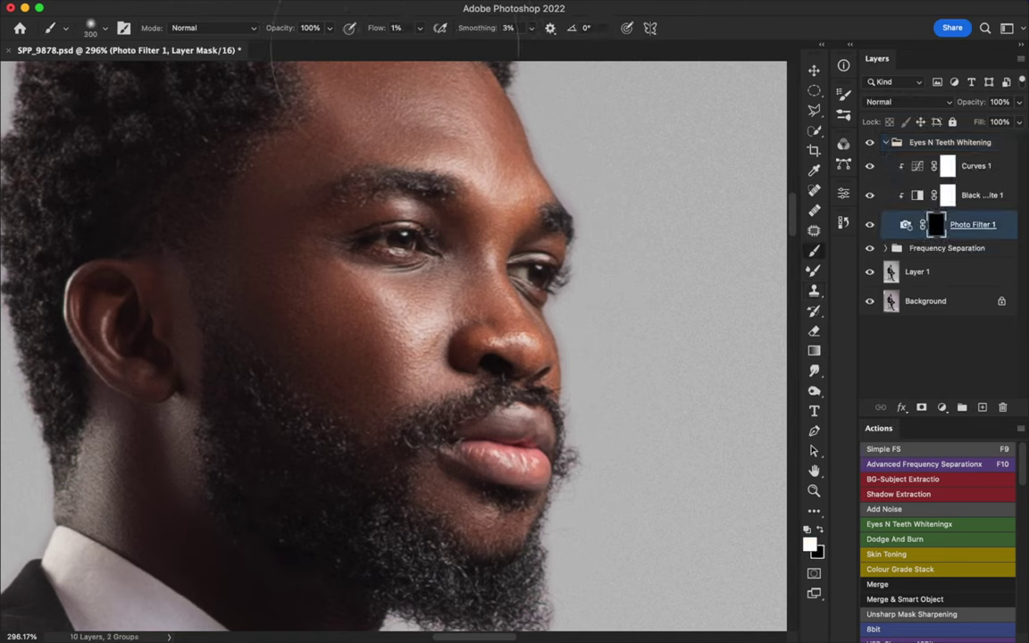
click(398, 28)
text(100)
key(Return)
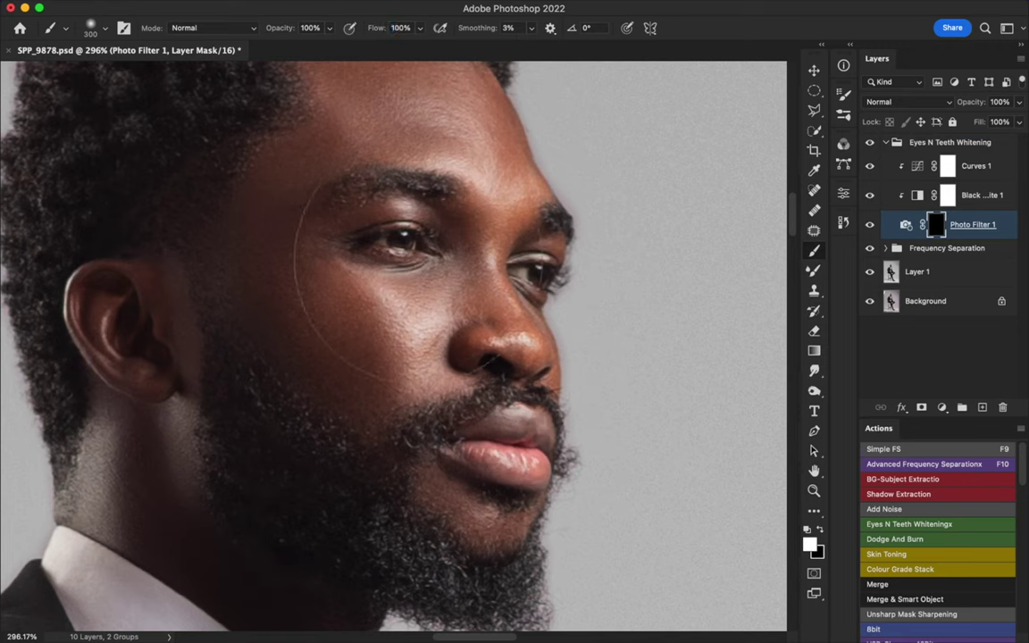
key([)
key([)
key([)
key([)
key([)
key([)
key([)
key([)
key([)
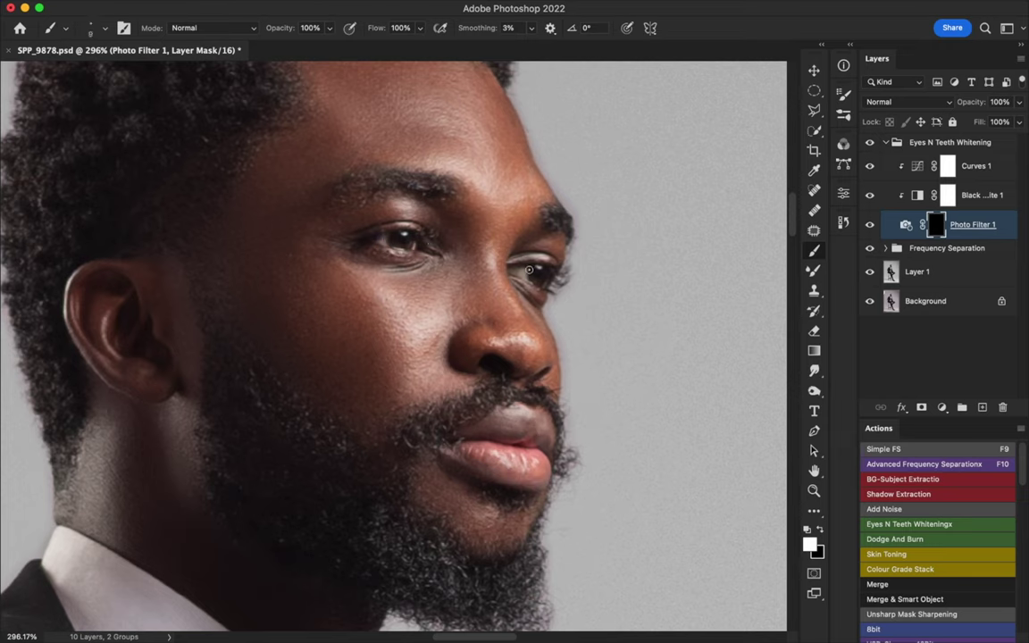
drag(529, 270, 524, 274)
Collapse the Eyes N Teeth Whitening group, lower its opacity to 56% and toggle its visibility to compare.
key(z)
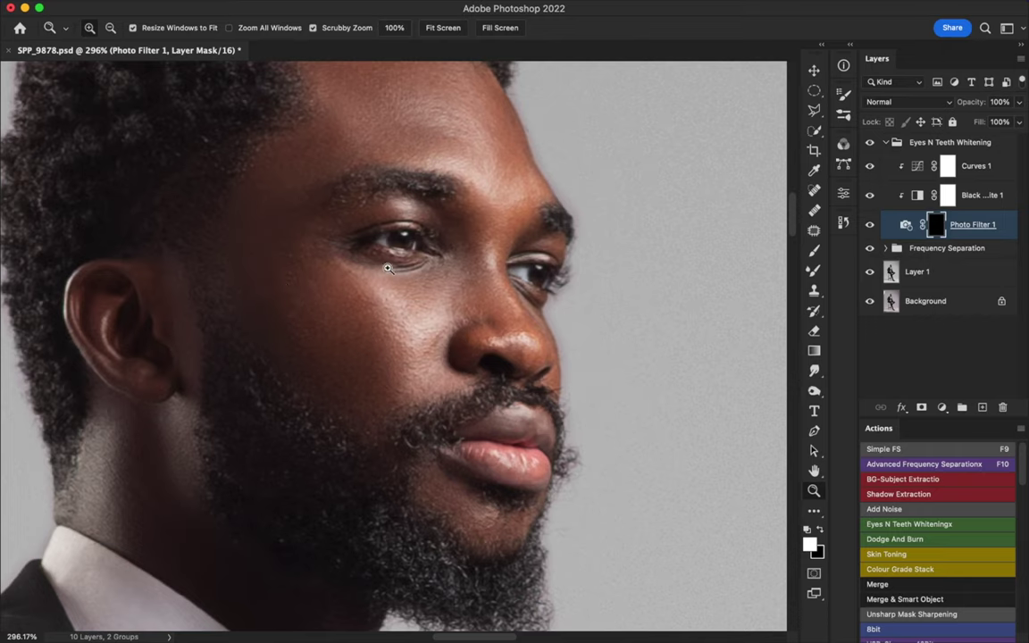
key(super+0)
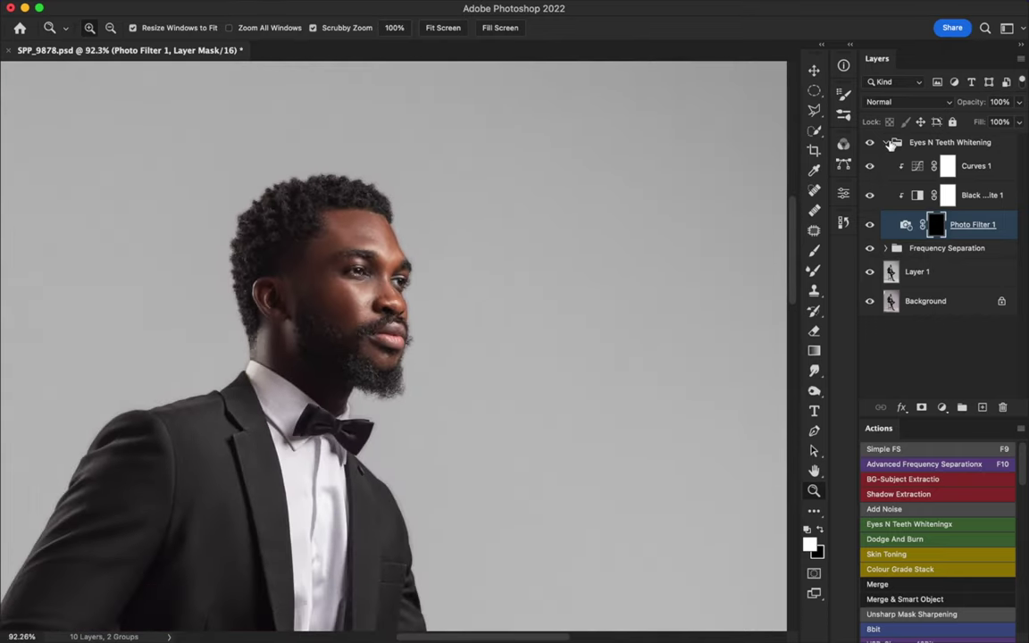
click(890, 143)
drag(966, 103, 947, 106)
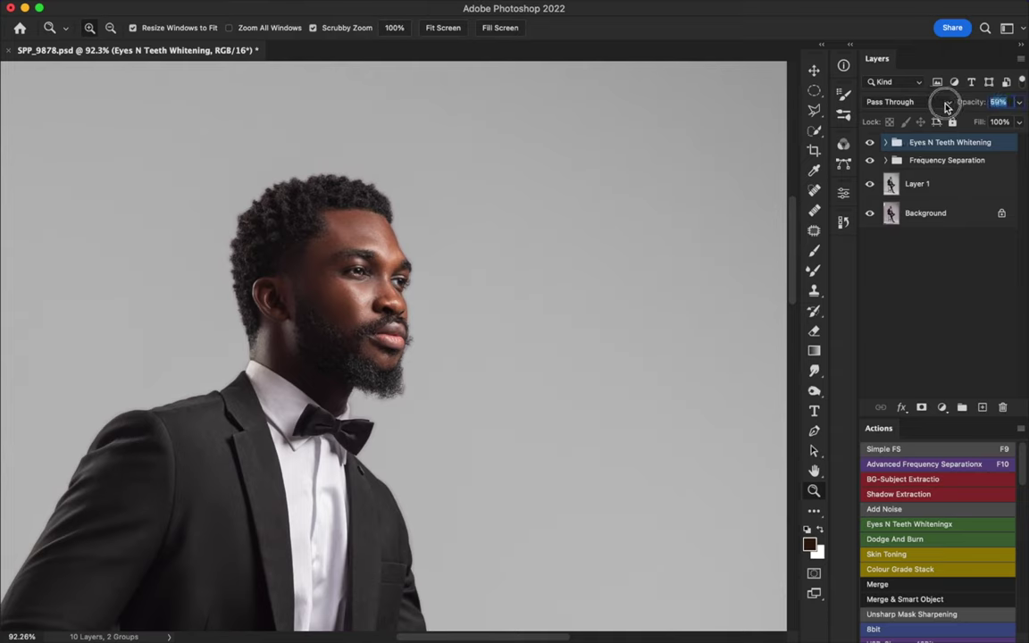
key(Return)
click(871, 144)
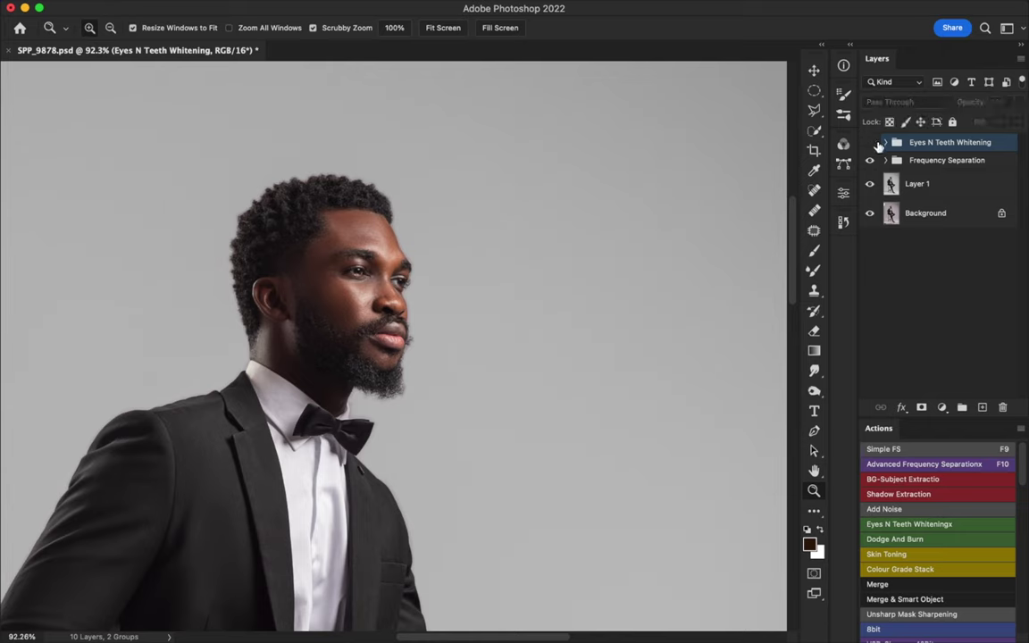
click(870, 143)
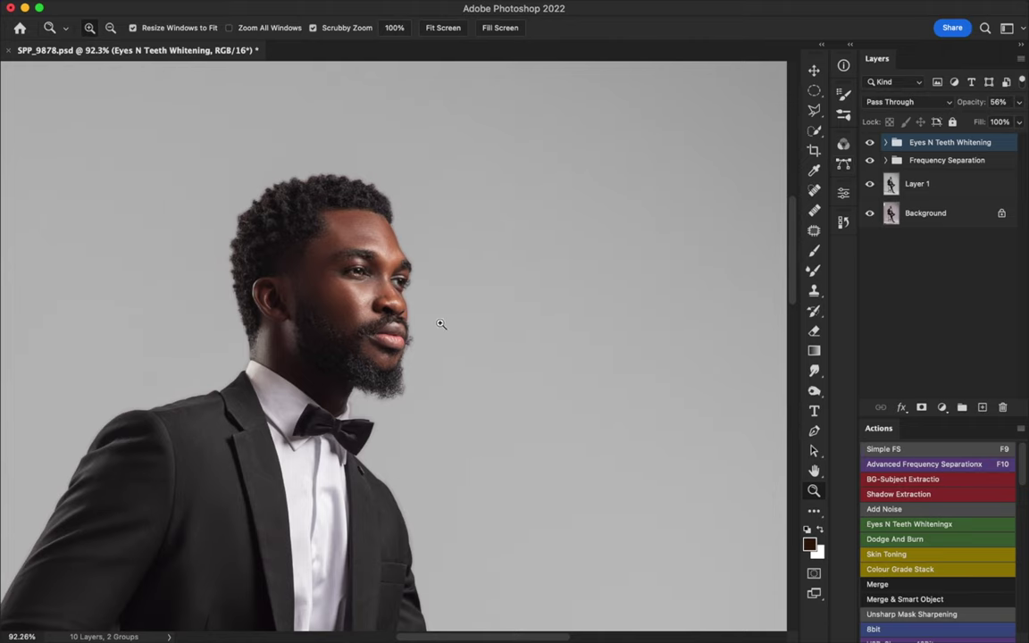
Run the Dodge And Burn action and set the brush flow to 1% for painting on its masks.
key(super+0)
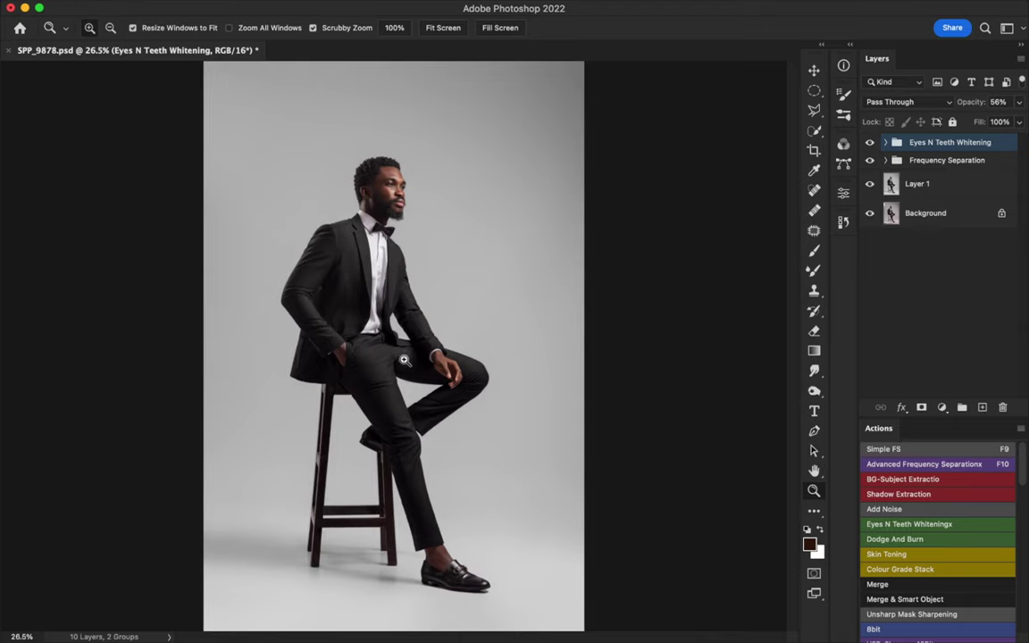
drag(391, 198, 498, 223)
key(super+0)
drag(381, 173, 482, 199)
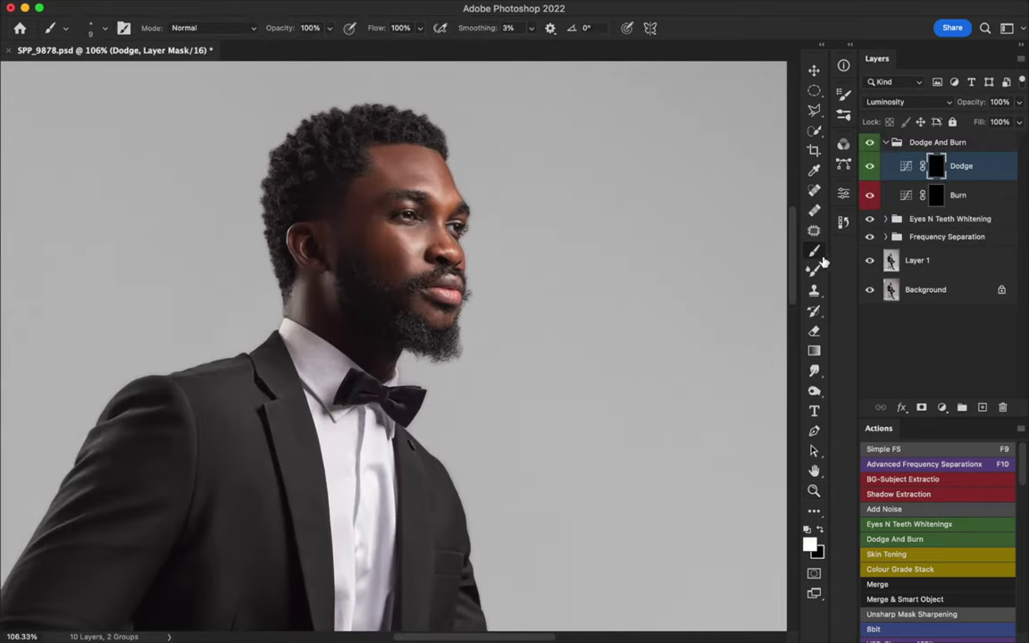
click(399, 28)
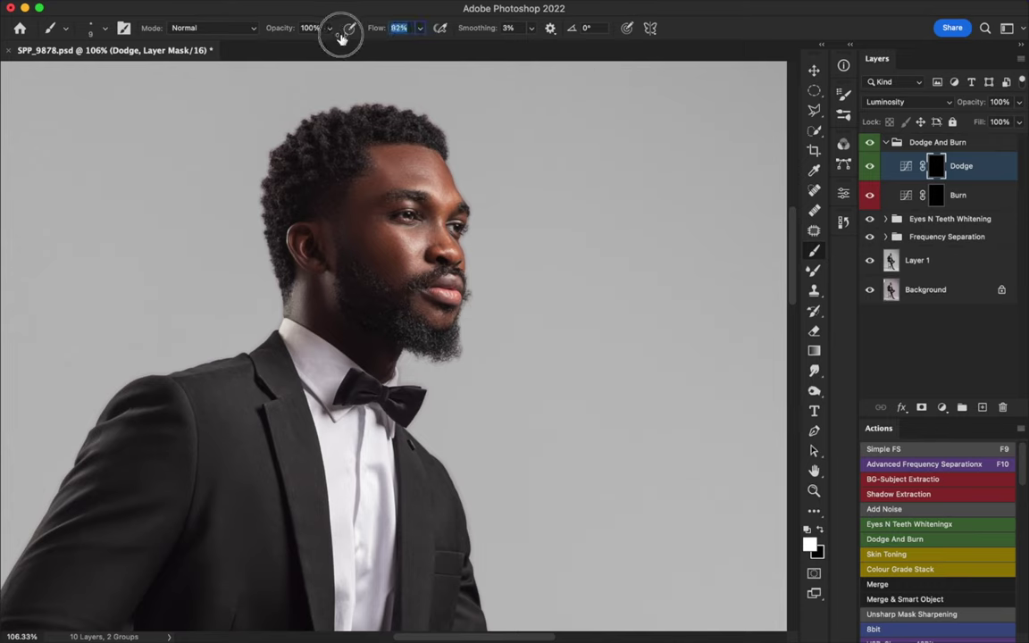
text(1)
key(Return)
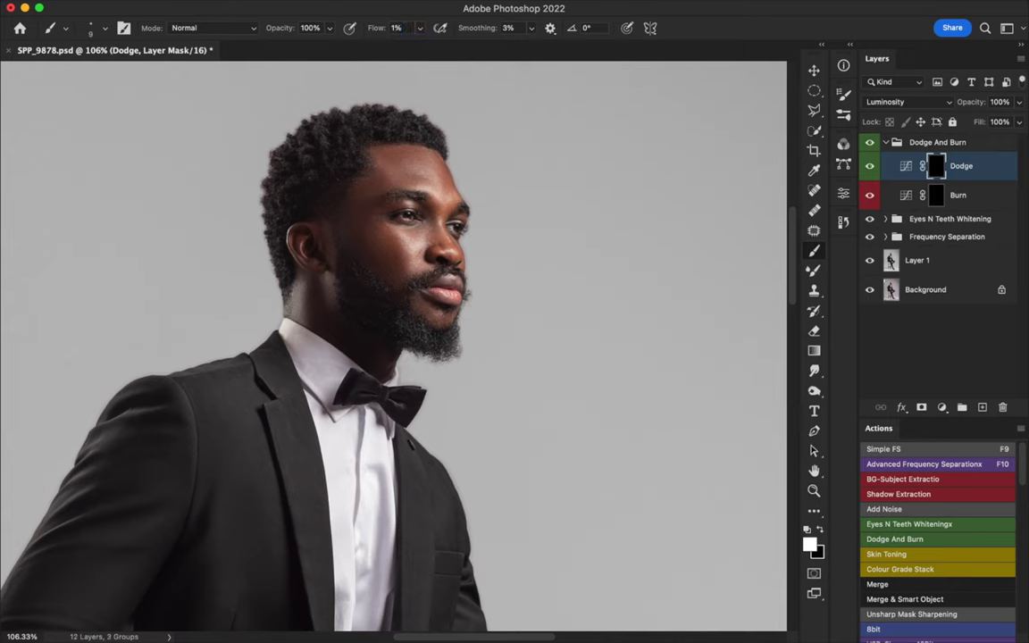
Hide the Frequency Separation group and brighten the forehead and facial highlights on the Dodge mask, starting with a 40 px white brush.
key(bracketright)
key(bracketright)
key(bracketright)
key(bracketright)
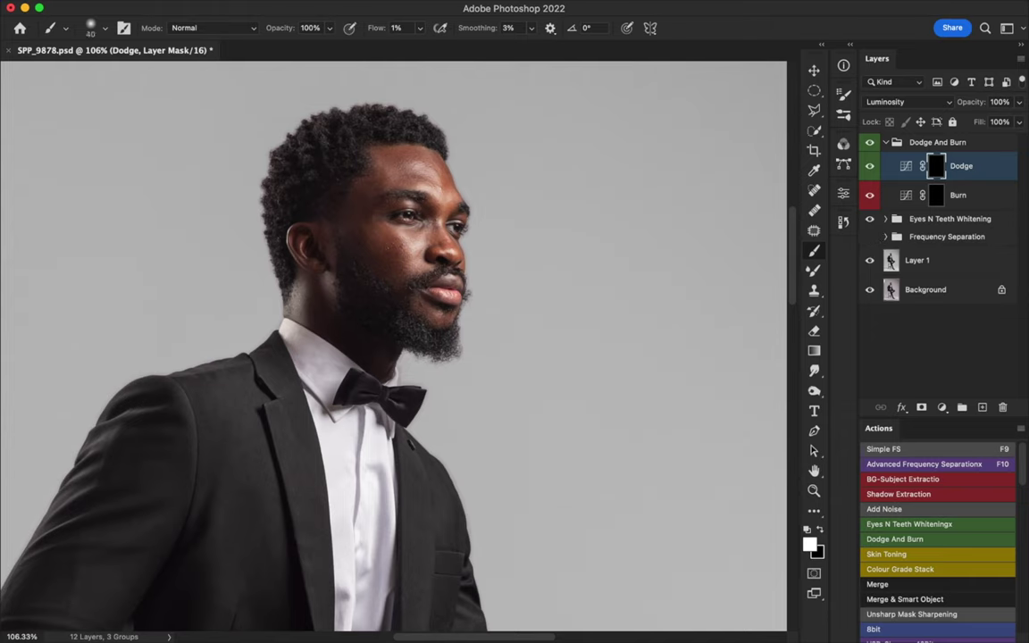
mouse_move(431, 176)
mouse_down()
mouse_move(392, 170)
mouse_move(388, 137)
mouse_move(430, 148)
mouse_up()
key(bracketleft)
key(bracketleft)
key(bracketleft)
key(bracketright)
key(bracketright)
key(bracketright)
key(bracketright)
key(bracketright)
key(bracketright)
key(bracketright)
key(bracketright)
key(bracketright)
key(bracketright)
key(bracketleft)
key(bracketleft)
key(bracketleft)
key(bracketleft)
key(bracketleft)
key(bracketleft)
key(bracketleft)
key(bracketleft)
key(bracketleft)
key(bracketleft)
key(bracketleft)
key(bracketright)
key(bracketright)
key(bracketright)
key(bracketright)
key(bracketleft)
key(bracketleft)
key(bracketleft)
Darken the shadow areas of the face and neck on the Burn mask, then toggle the Dodge And Burn group to compare.
click(937, 203)
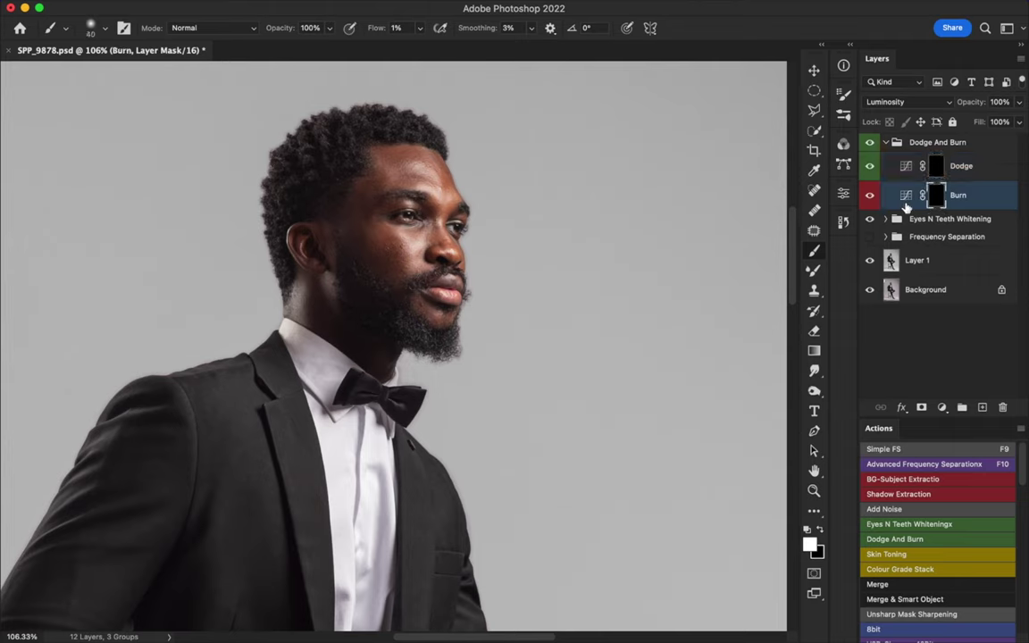
key(bracketright)
key(bracketright)
key(bracketright)
key(bracketright)
key(bracketright)
key(bracketright)
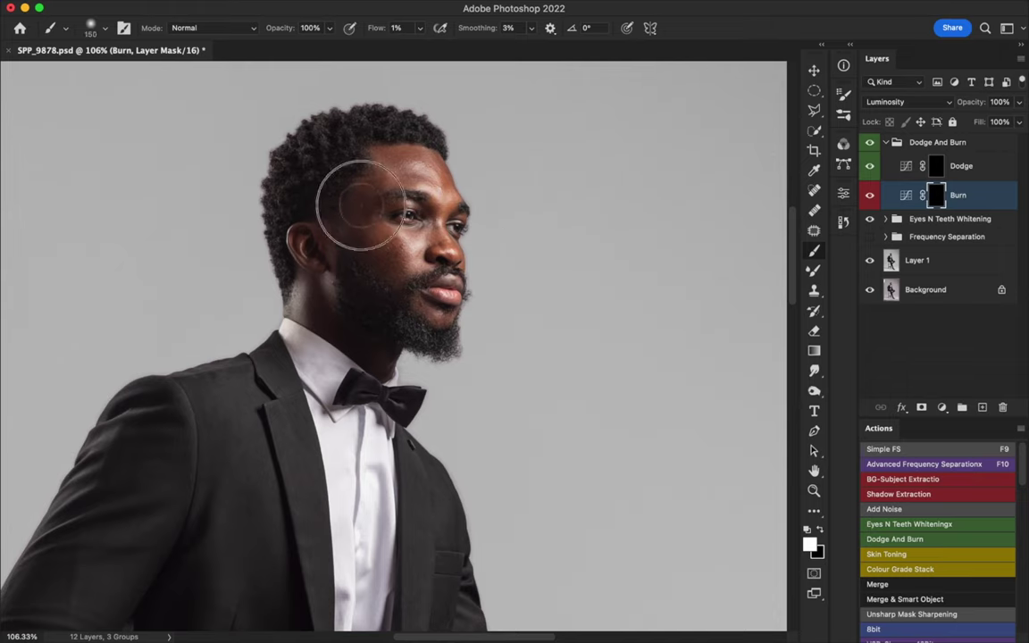
key(bracketleft)
key(bracketleft)
key(bracketleft)
key(bracketleft)
key(bracketleft)
key(bracketleft)
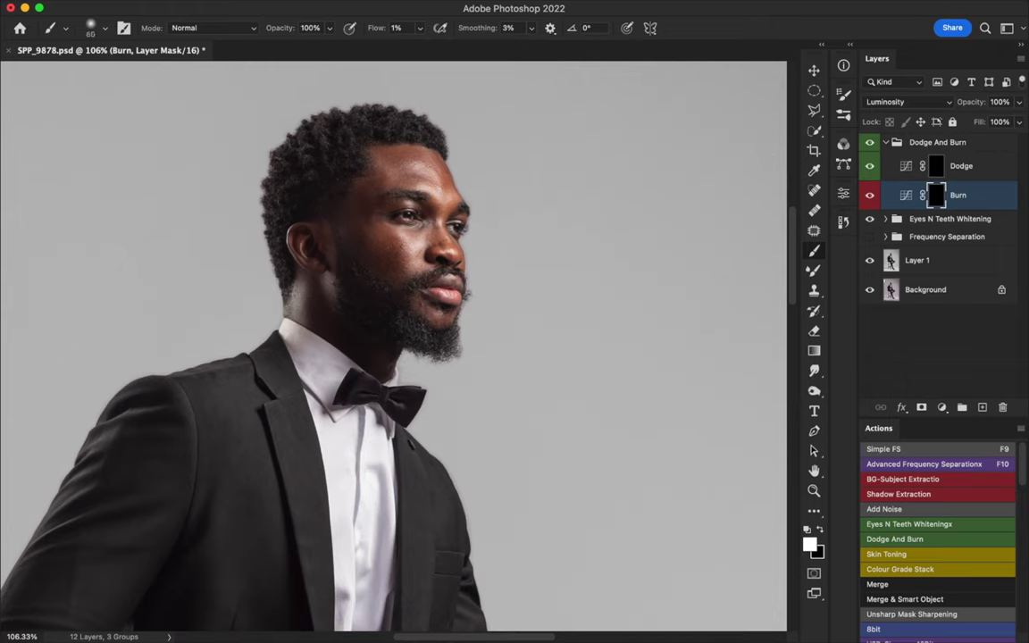
key(bracketleft)
key(bracketright)
key(bracketright)
key(bracketleft)
key(bracketleft)
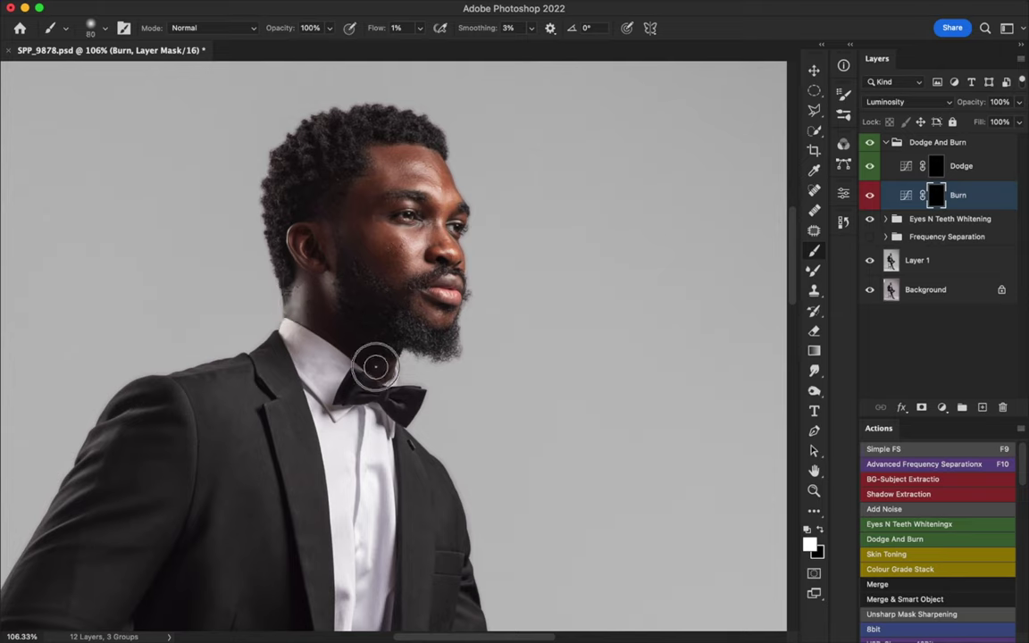
key(bracketleft)
key(bracketleft)
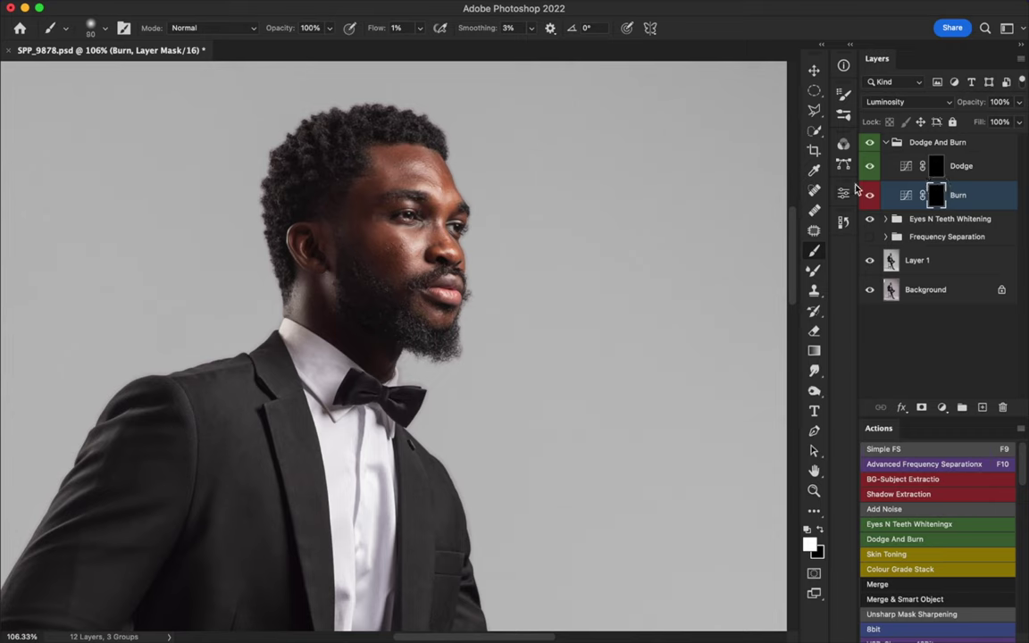
click(871, 144)
click(870, 143)
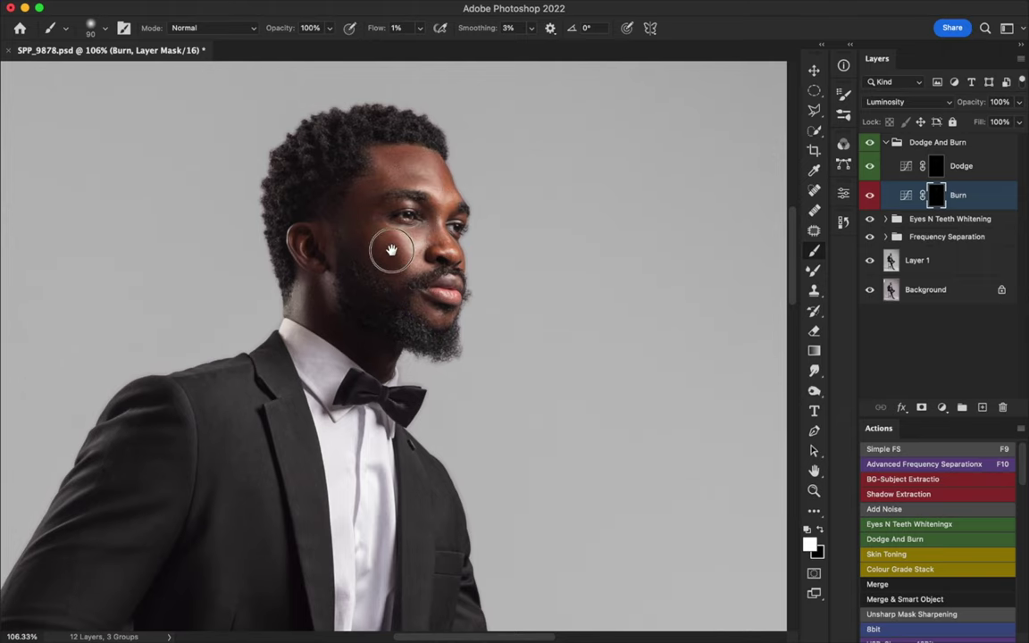
Hide the Frequency Separation group and darken the shadows on both hands on the Burn mask with a 100 to 150 px brush.
scroll(415, 279, down, 5)
scroll(420, 241, down, 4)
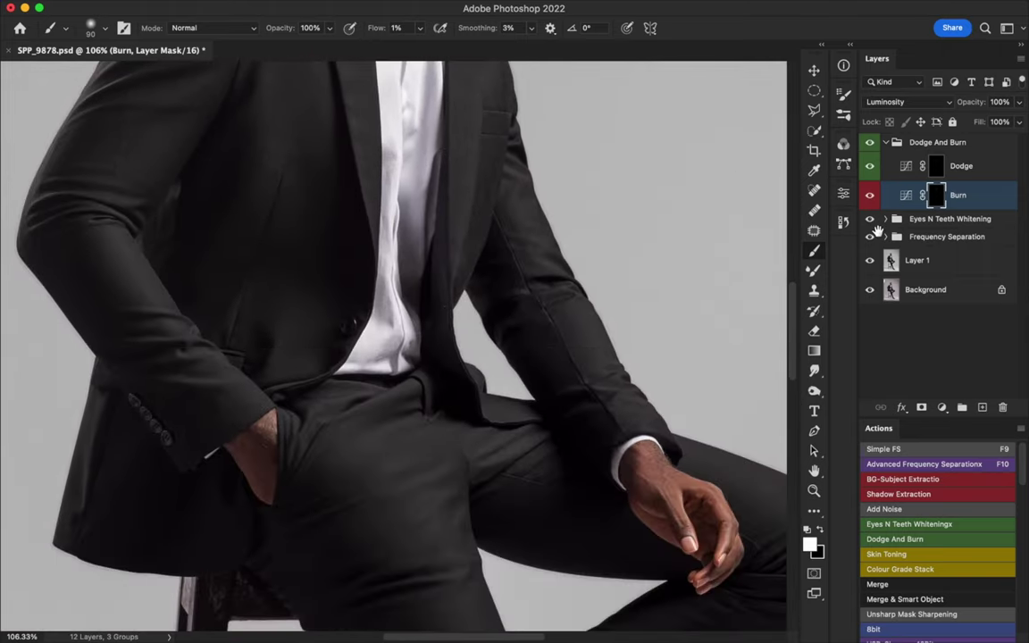
click(869, 236)
key(bracketright)
key(bracketright)
key(bracketright)
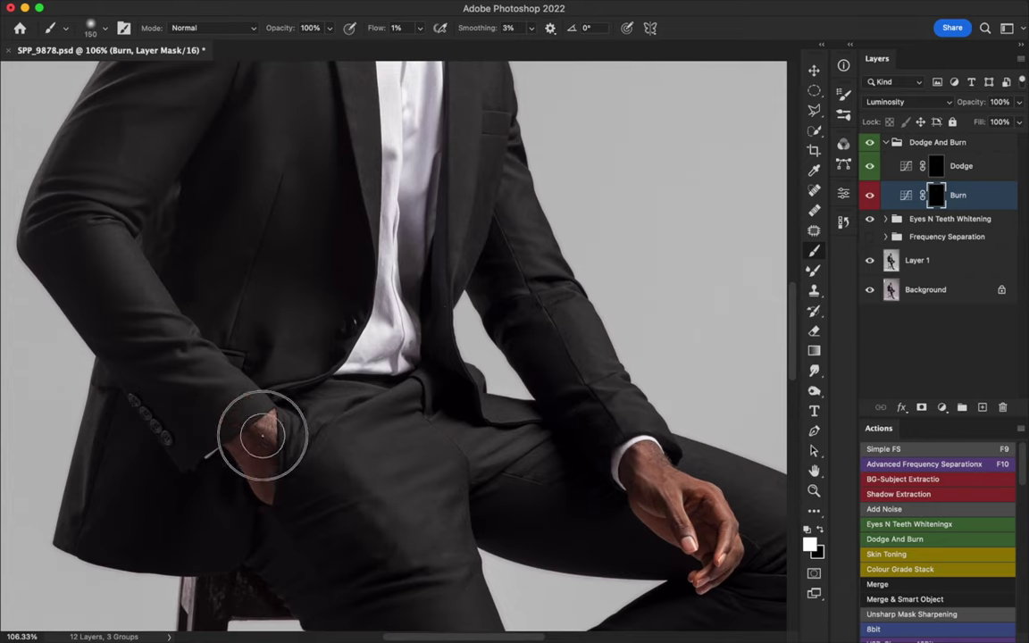
key(bracketleft)
key(bracketleft)
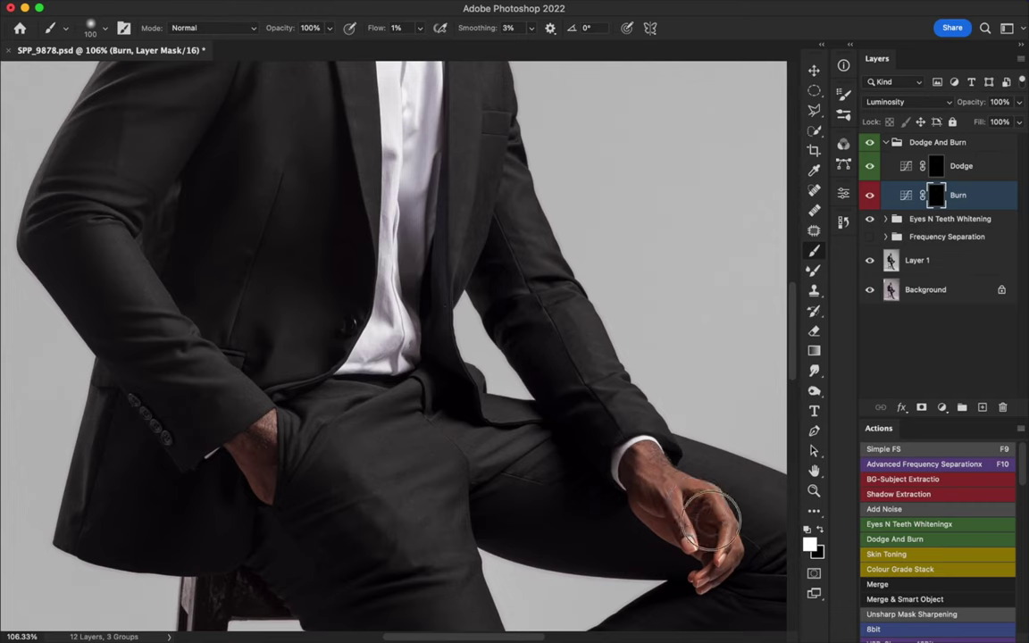
drag(711, 520, 714, 551)
Brighten the highlights on the hands and wrist on the Dodge mask with a 70 px brush.
click(937, 167)
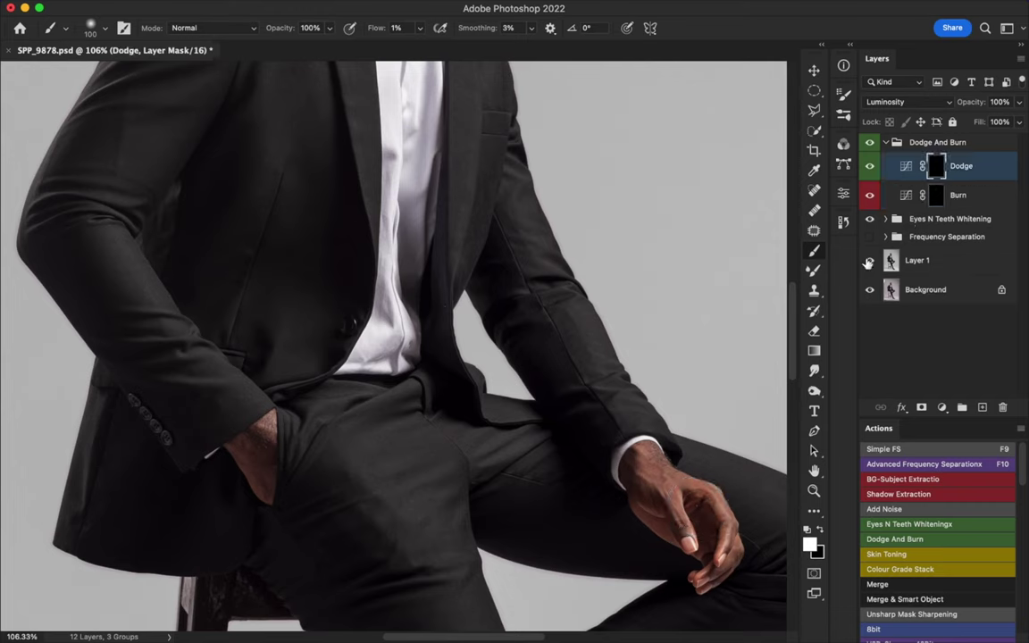
key(bracketleft)
key(bracketleft)
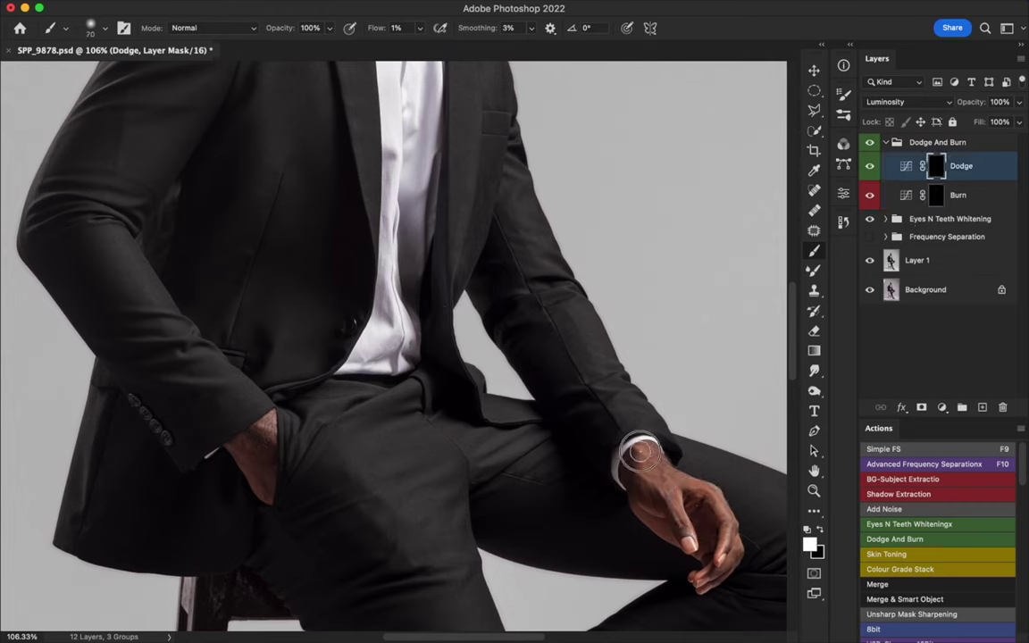
key(bracketleft)
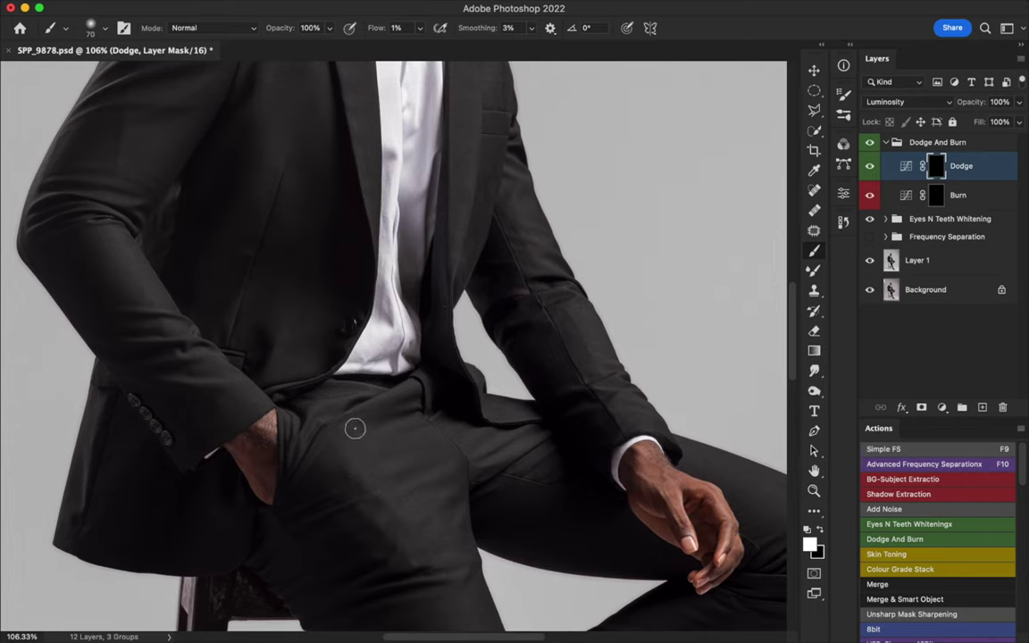
key(bracketright)
Brighten the ankle skin on the Dodge mask with a 125 px brush, then target the Burn mask.
scroll(234, 393, down, 10)
scroll(246, 349, down, 10)
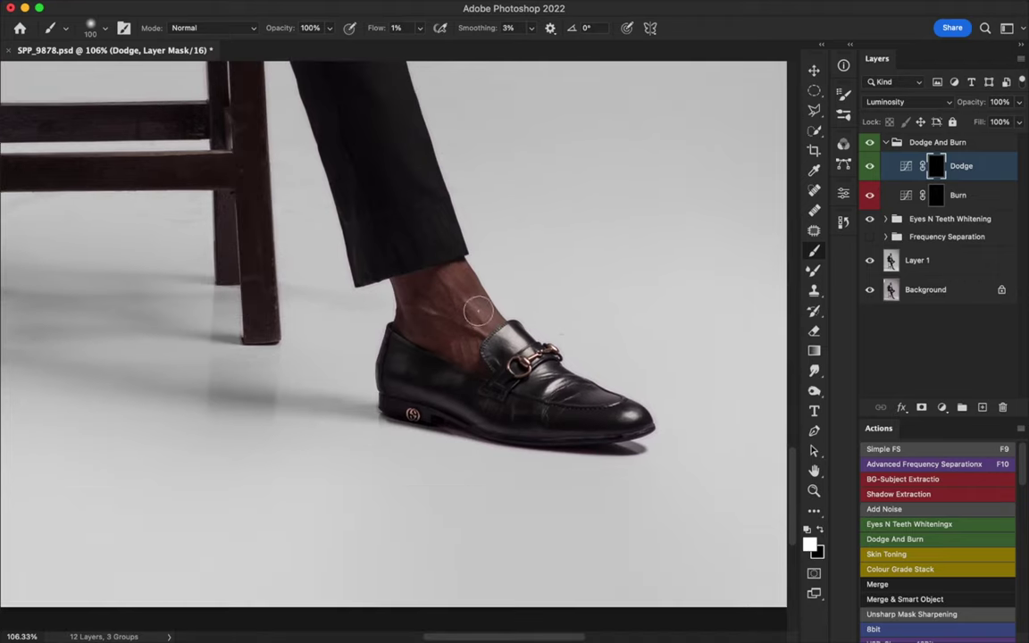
key(bracketright)
key(bracketright)
key(bracketright)
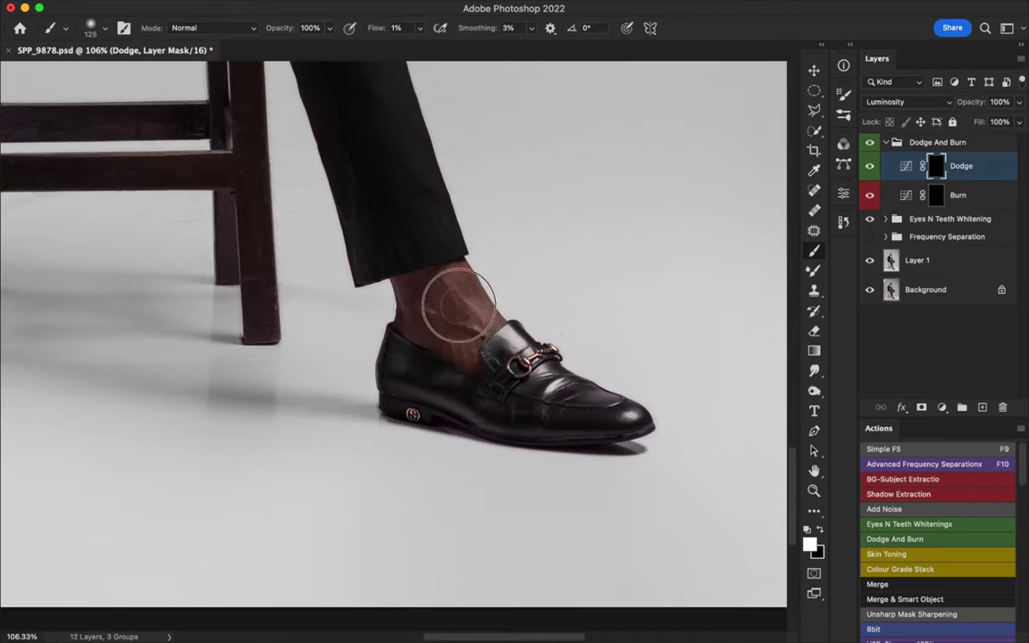
click(935, 198)
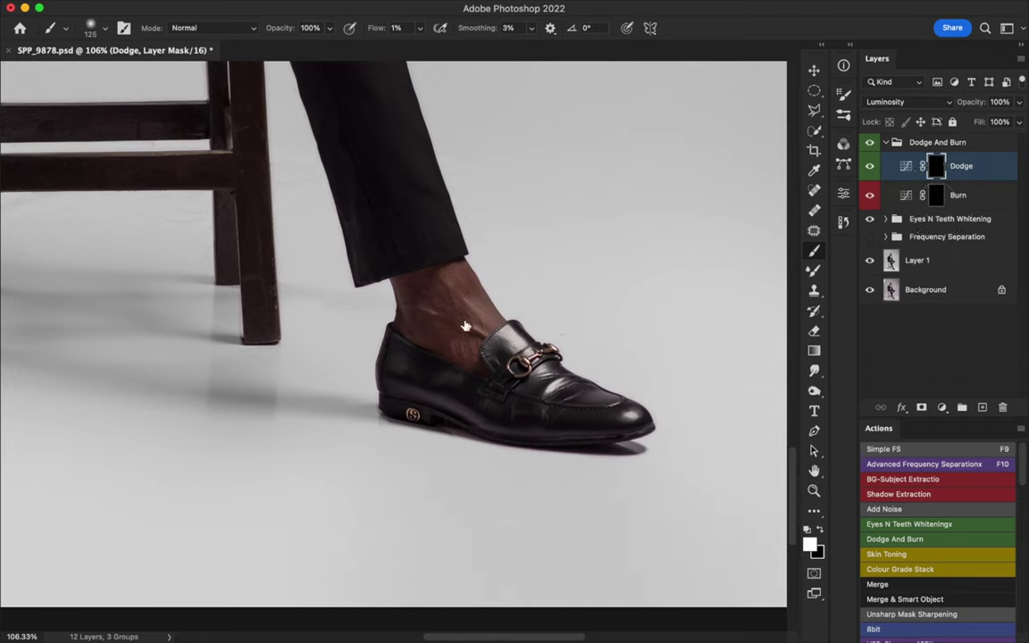
Show the Frequency Separation group again, then toggle the collapsed Dodge And Burn group to compare the whole image.
key(bracketright)
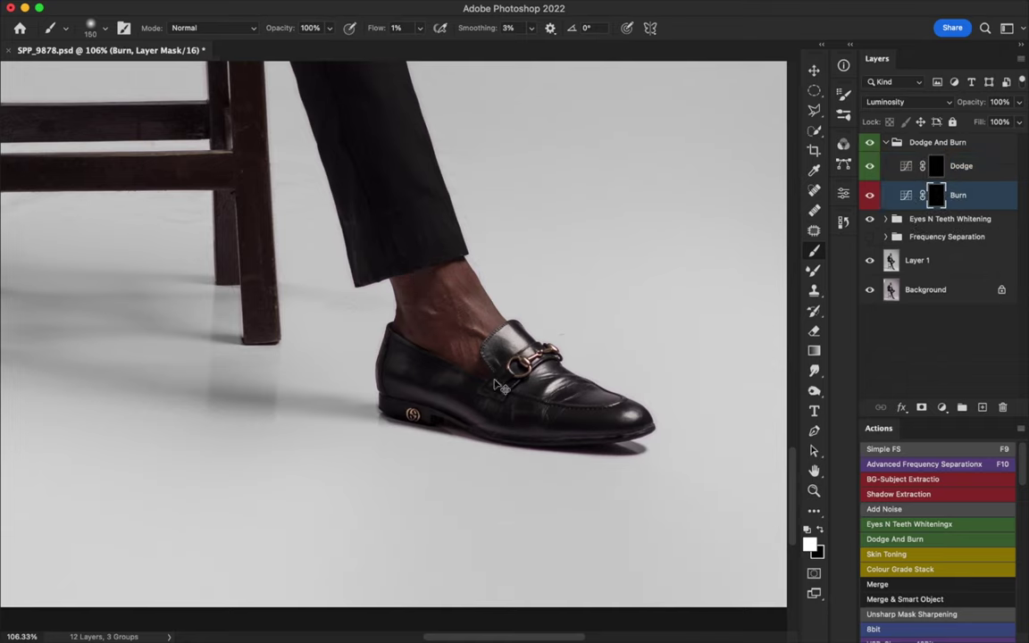
key(super+0)
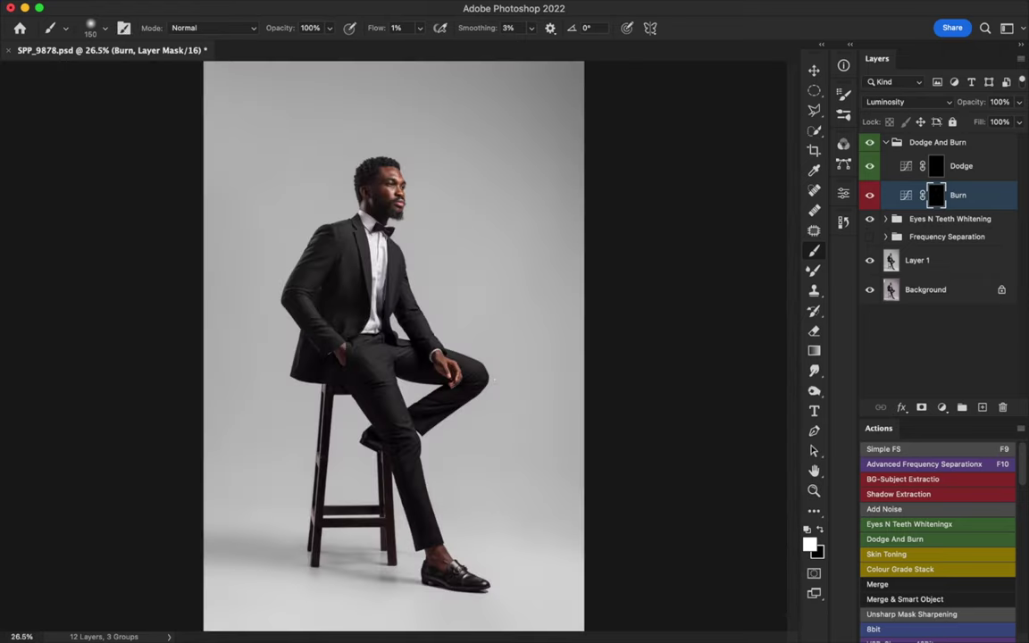
click(885, 143)
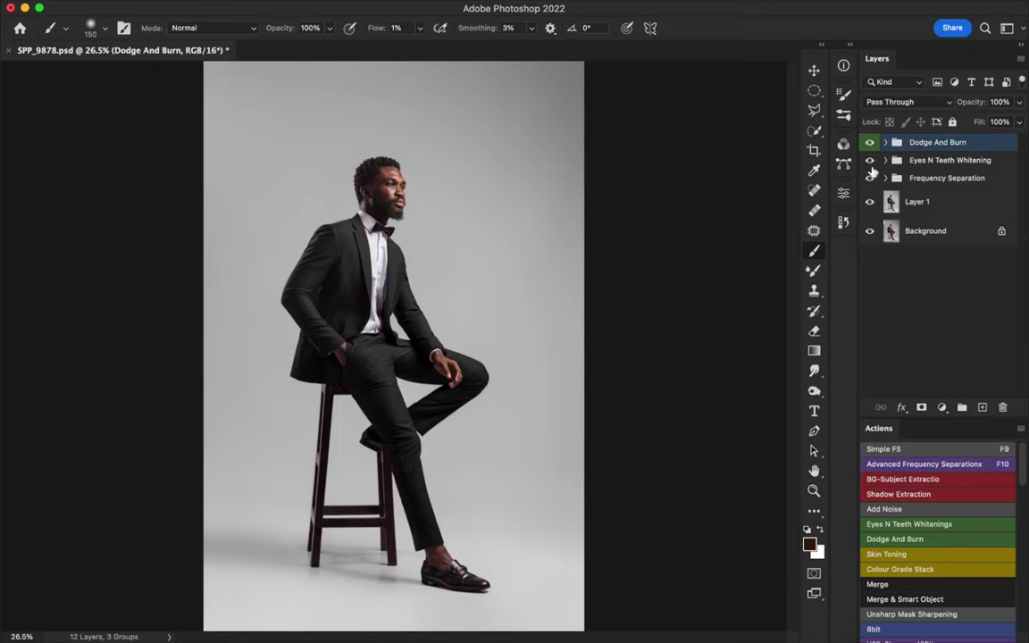
click(871, 144)
click(870, 143)
Examine the face up close with the Dodge And Burn group hidden and shown.
key(z)
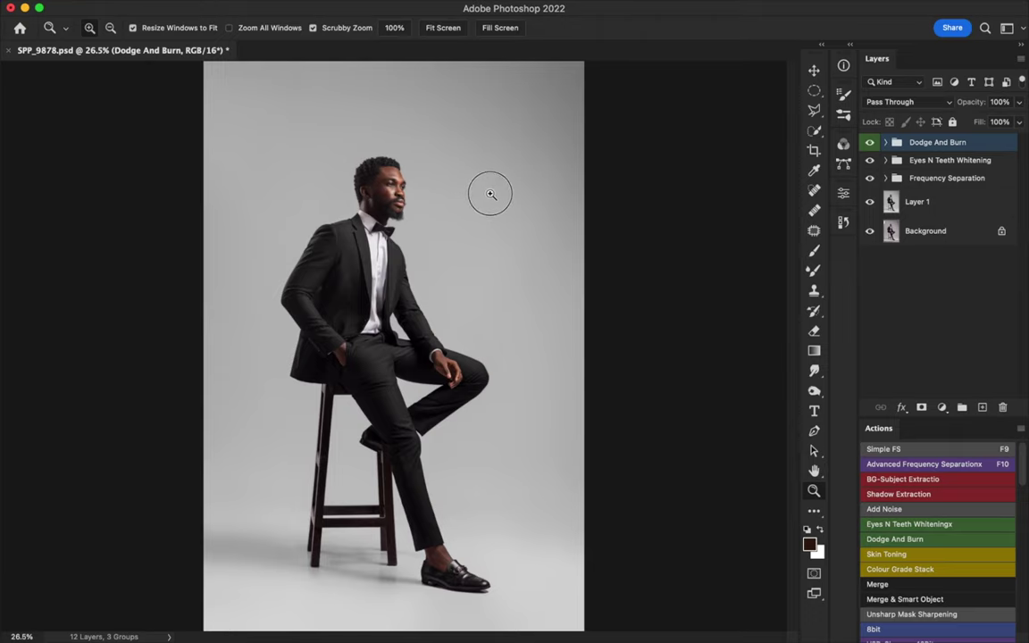
drag(491, 194, 510, 184)
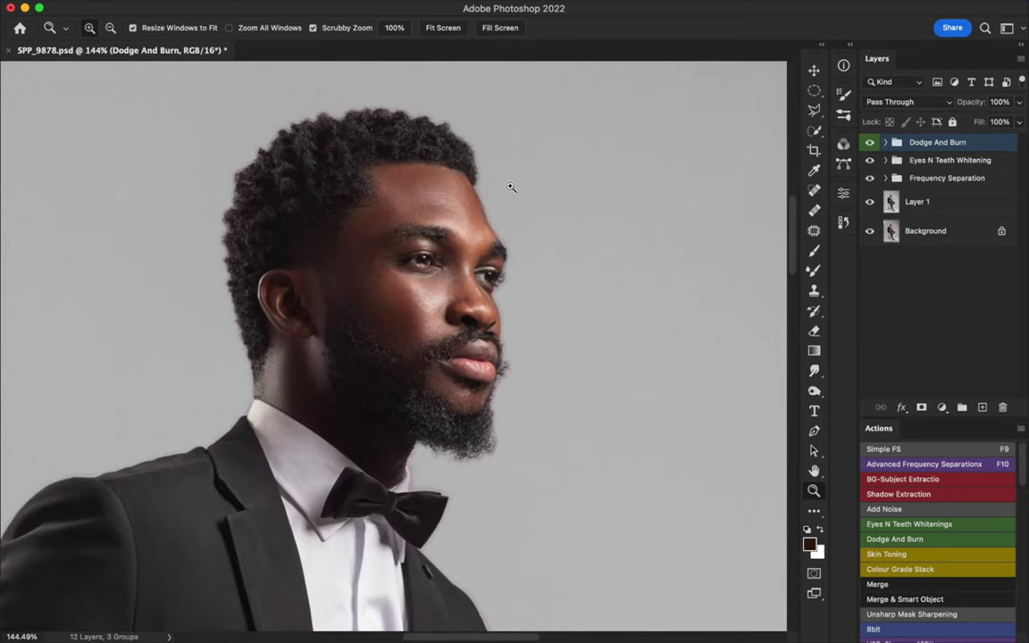
key(b)
click(873, 143)
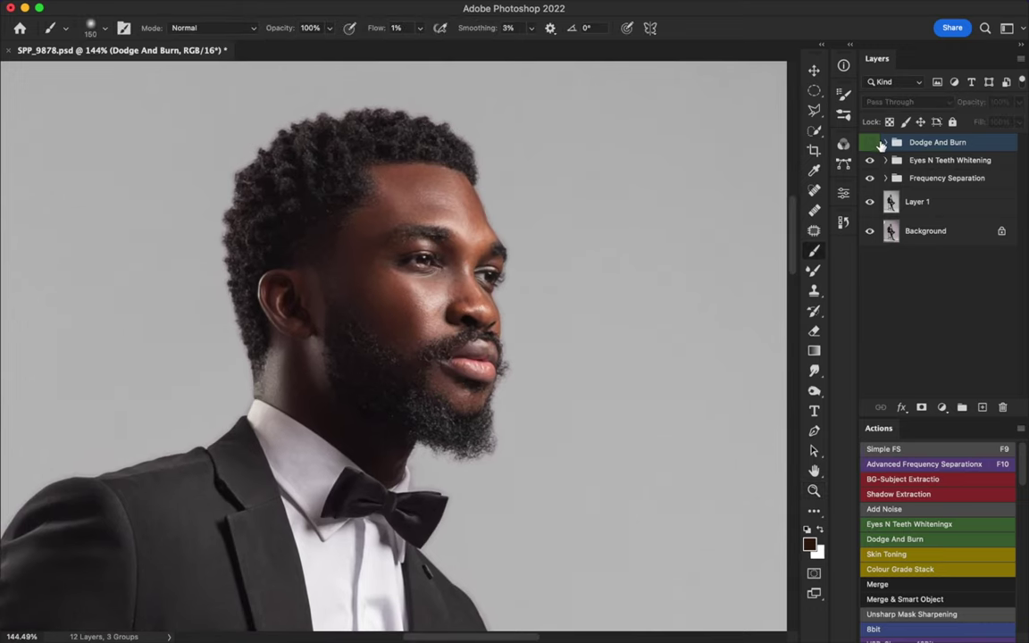
click(871, 143)
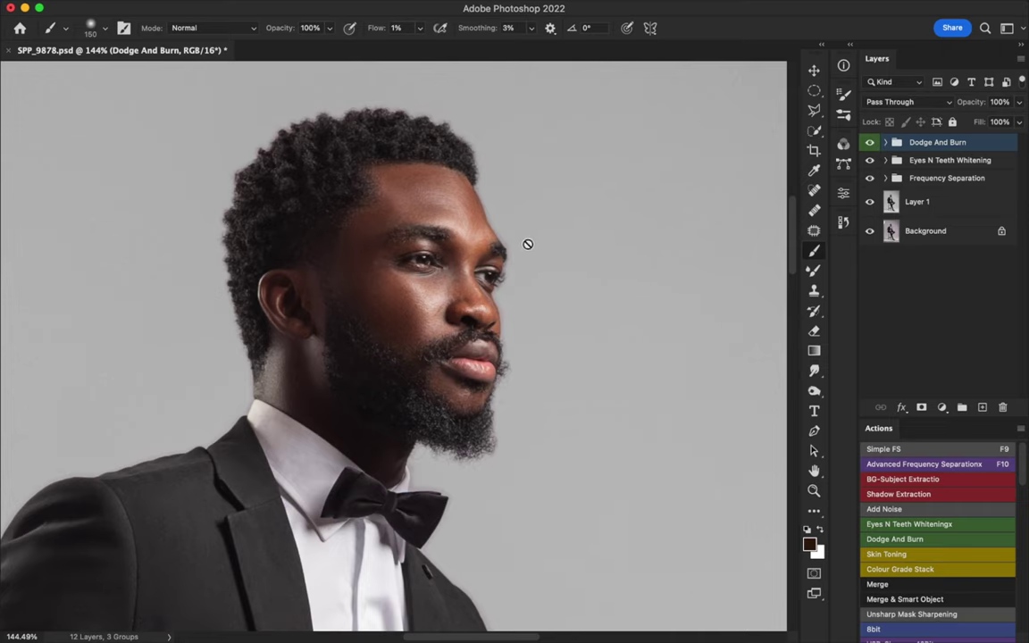
Brighten the iris of the eye nearer the ear on the Dodge mask with a very small brush at 11% flow.
key(z)
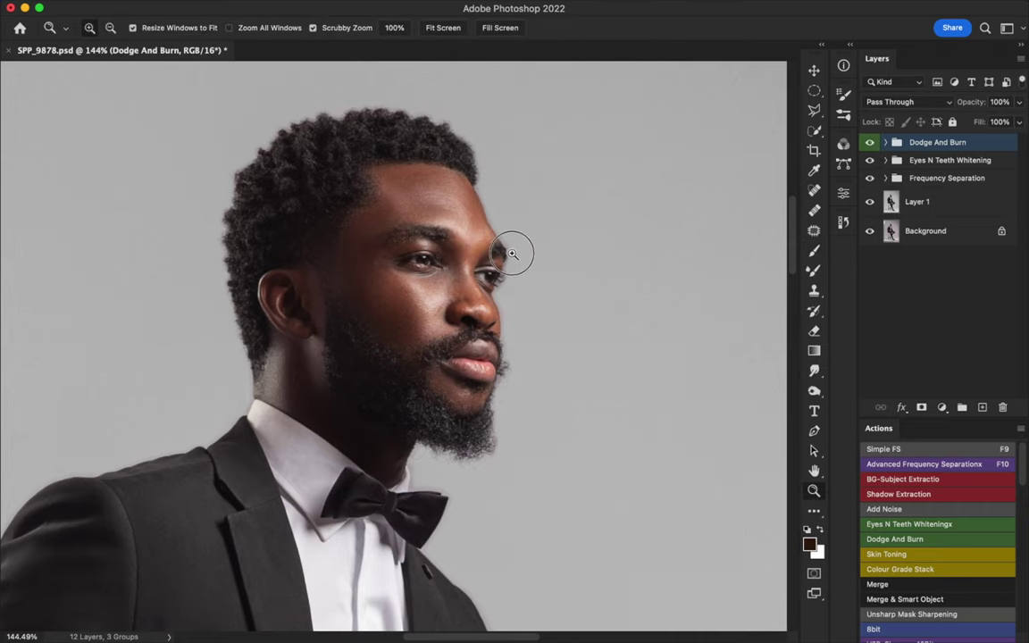
drag(514, 251, 536, 251)
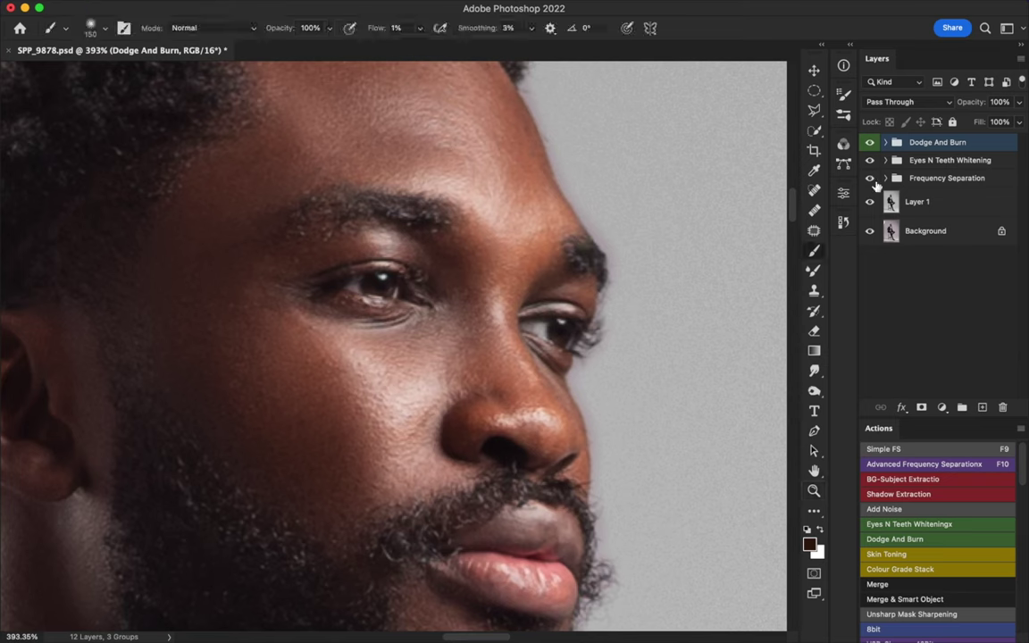
click(887, 143)
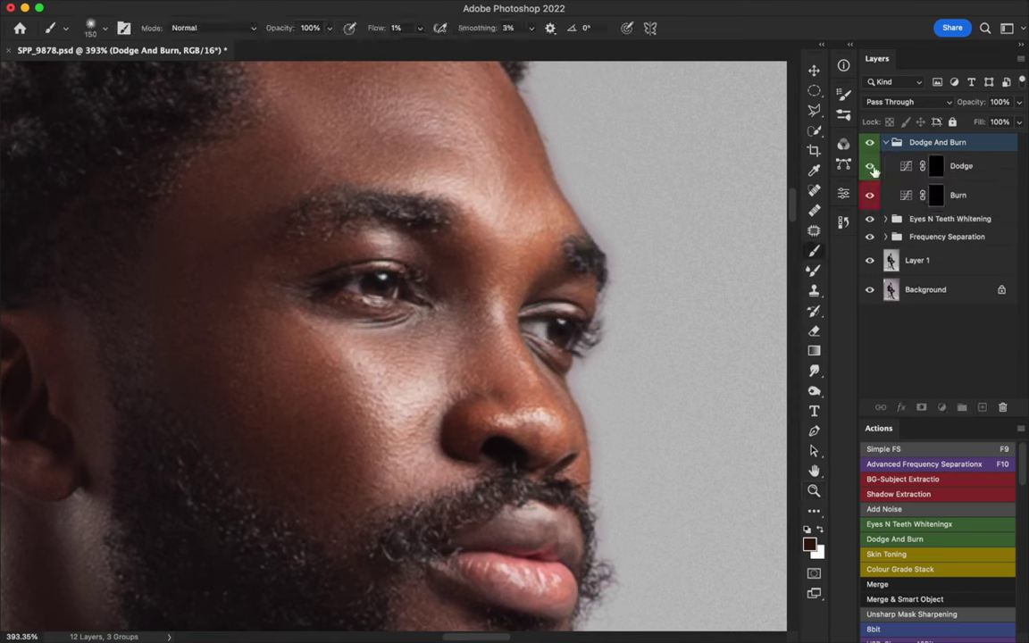
click(893, 166)
drag(374, 30, 380, 31)
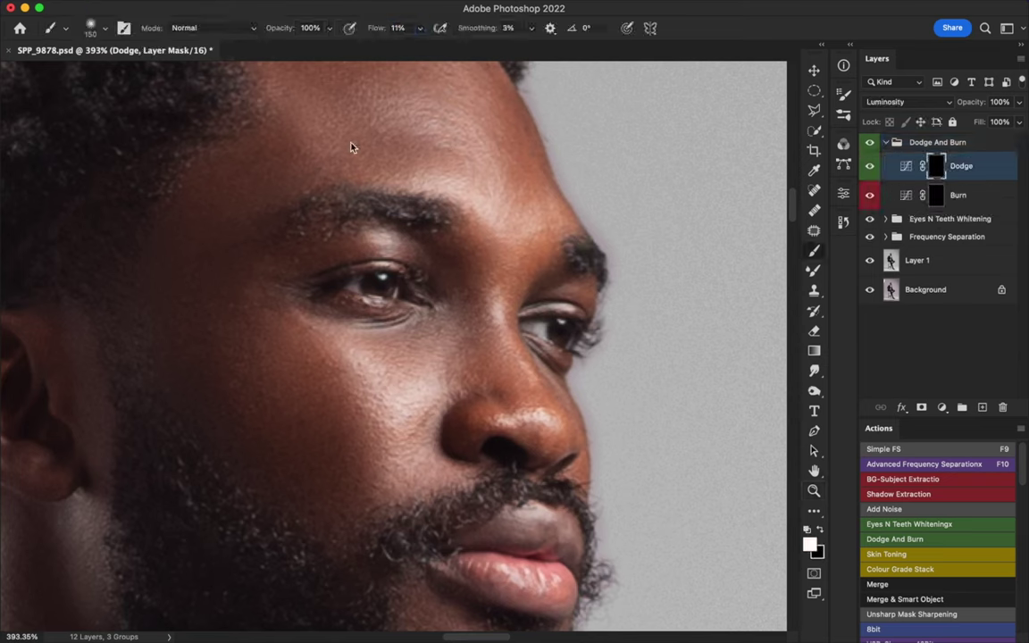
key(bracketleft)
key(bracketleft)
key(bracketleft)
key(bracketleft)
key(bracketleft)
key(bracketleft)
key(bracketleft)
key(bracketleft)
key(bracketleft)
key(bracketleft)
key(bracketleft)
key(bracketleft)
key(bracketleft)
key(bracketleft)
mouse_move(367, 283)
mouse_down()
mouse_move(383, 296)
mouse_move(399, 278)
mouse_up()
Target the Burn mask with a 10 px brush at 11% flow.
click(935, 197)
key(bracketright)
key(bracketright)
key(bracketright)
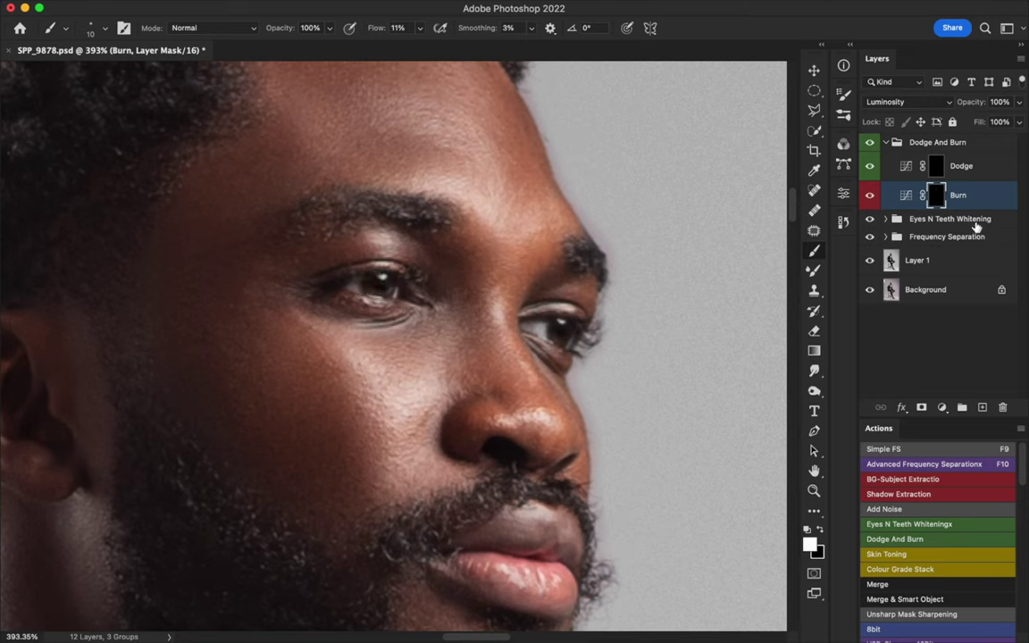
Brighten the bridge of the nose on the Dodge mask with a 9 px brush at 1% flow, then toggle the Dodge layer to compare.
click(935, 167)
drag(378, 33, 277, 36)
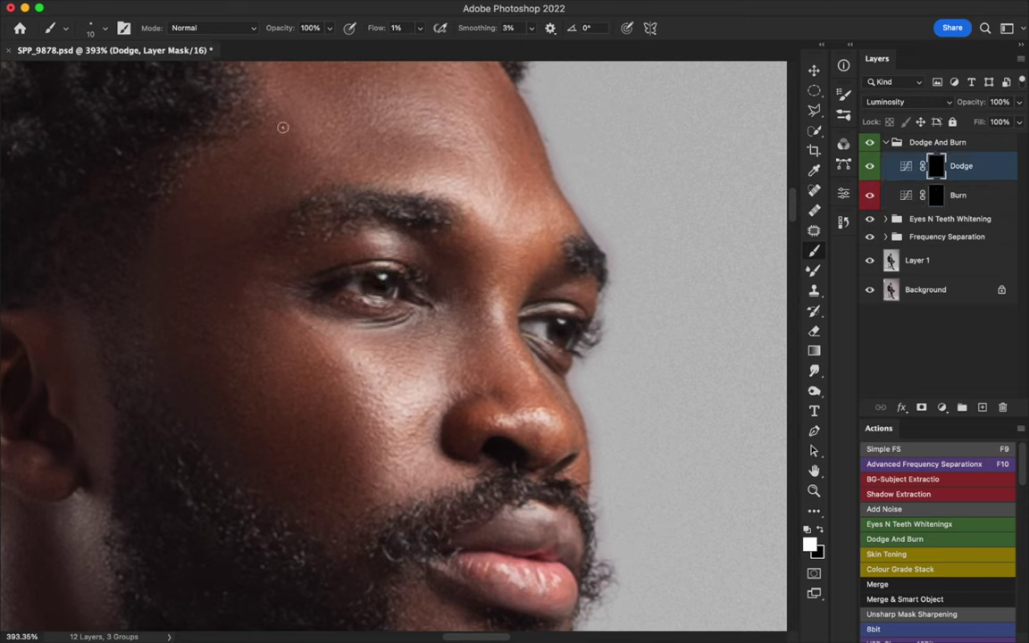
key(bracketleft)
key(bracketleft)
key(bracketleft)
key(bracketright)
key(bracketright)
drag(464, 293, 486, 293)
click(870, 167)
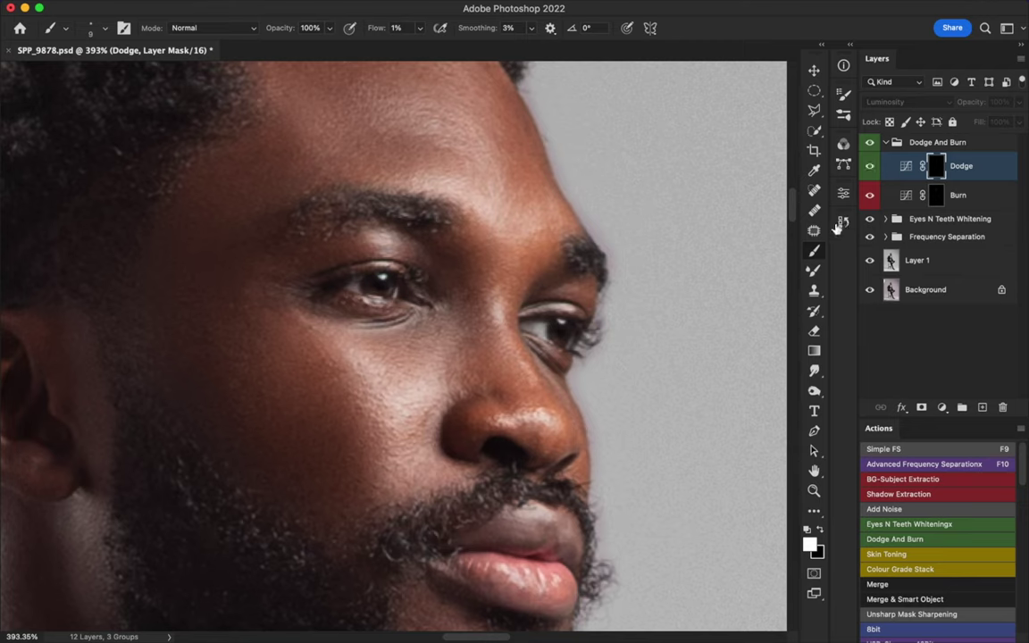
click(870, 166)
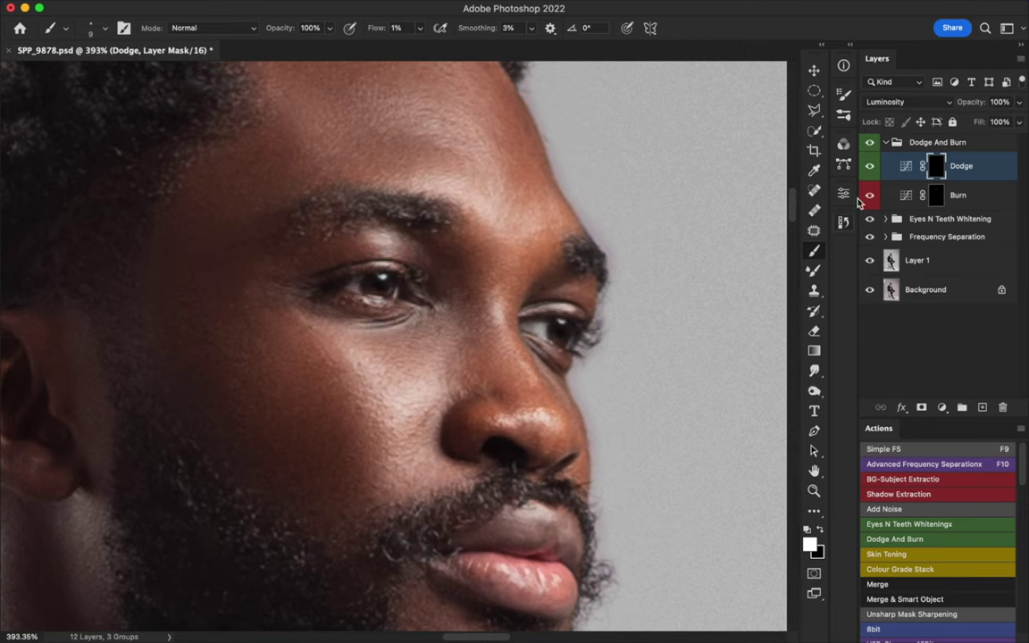
Collapse the Dodge And Burn group and isolate Layer 1 briefly to compare the whole image with the retouching hidden and shown.
click(885, 142)
key(super+0)
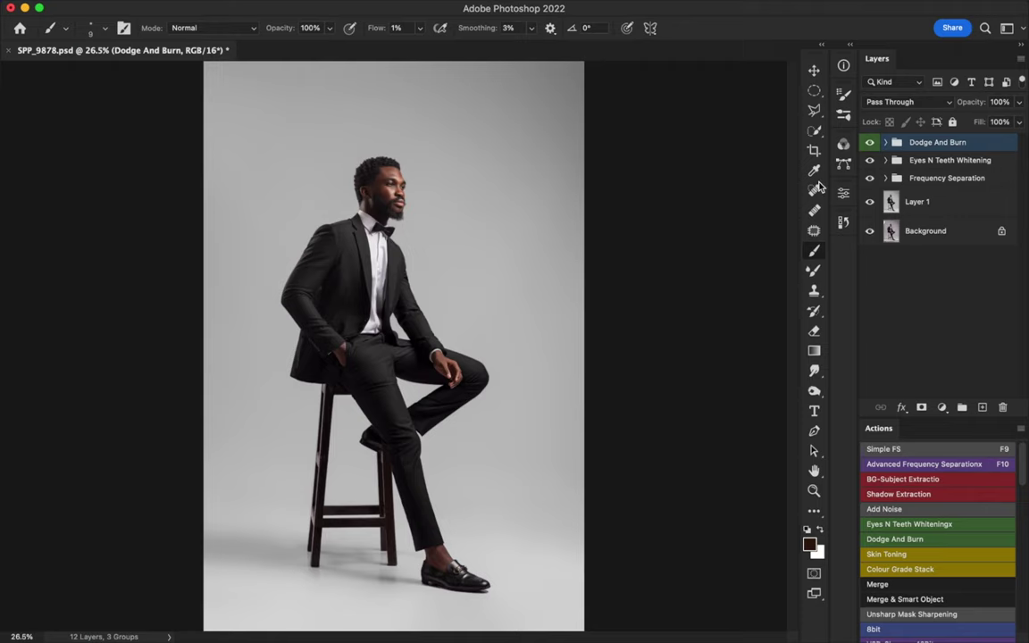
alt+click(870, 203)
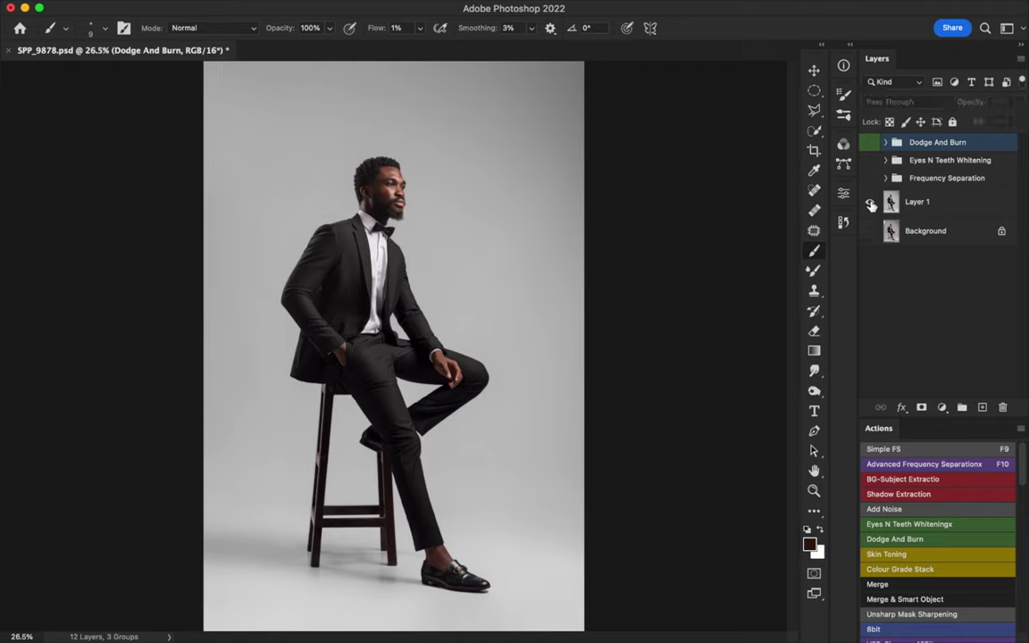
alt+click(869, 203)
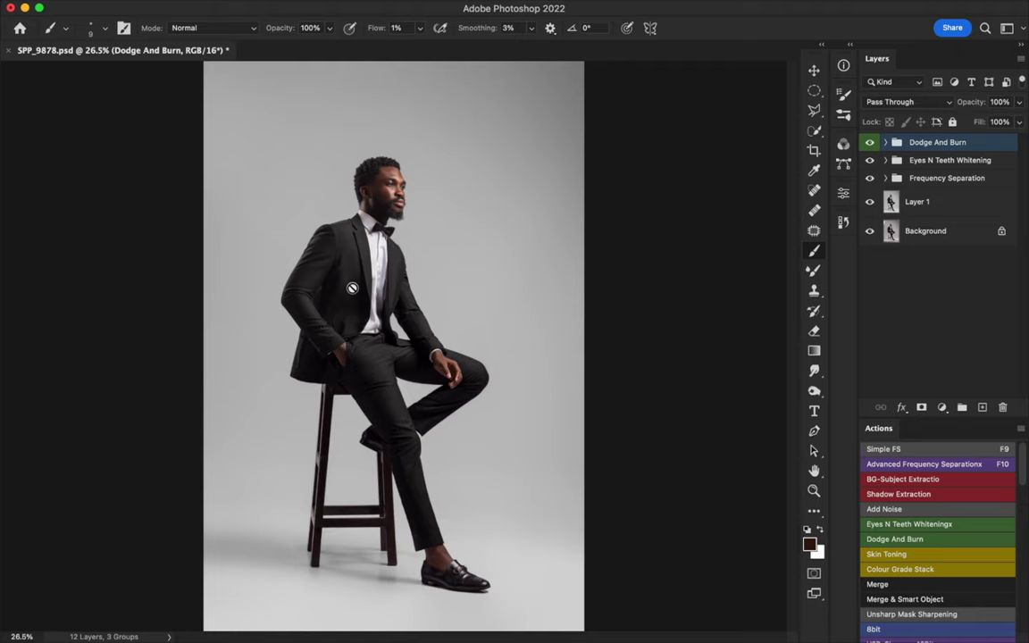
Add a Hue/Saturation adjustment layer above the Dodge And Burn group and target its Reds range.
key(z)
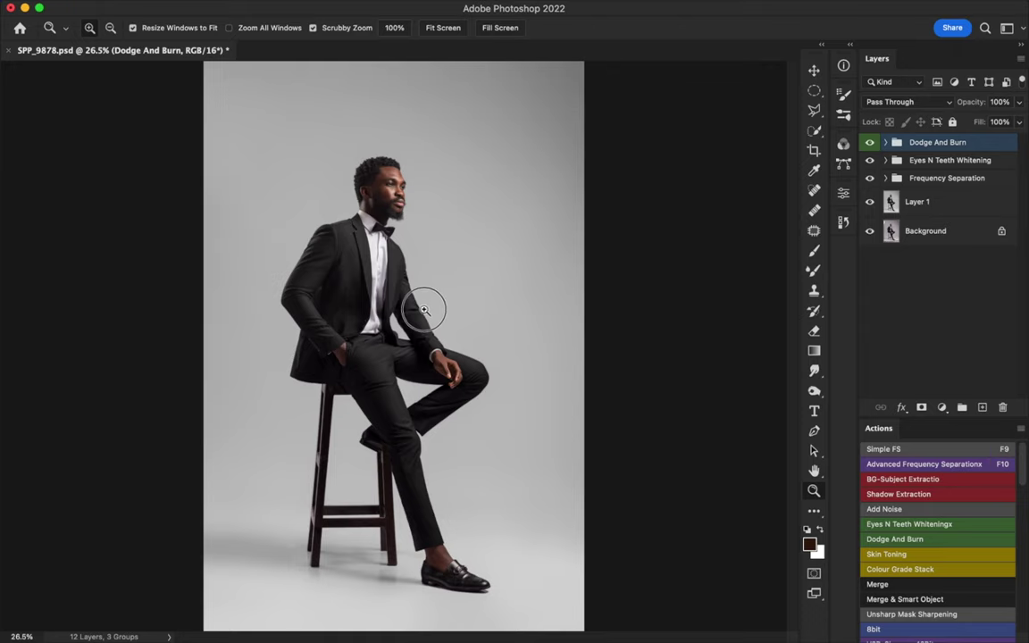
mouse_move(419, 310)
mouse_down()
mouse_move(462, 322)
mouse_move(425, 326)
mouse_move(435, 328)
mouse_up()
key(b)
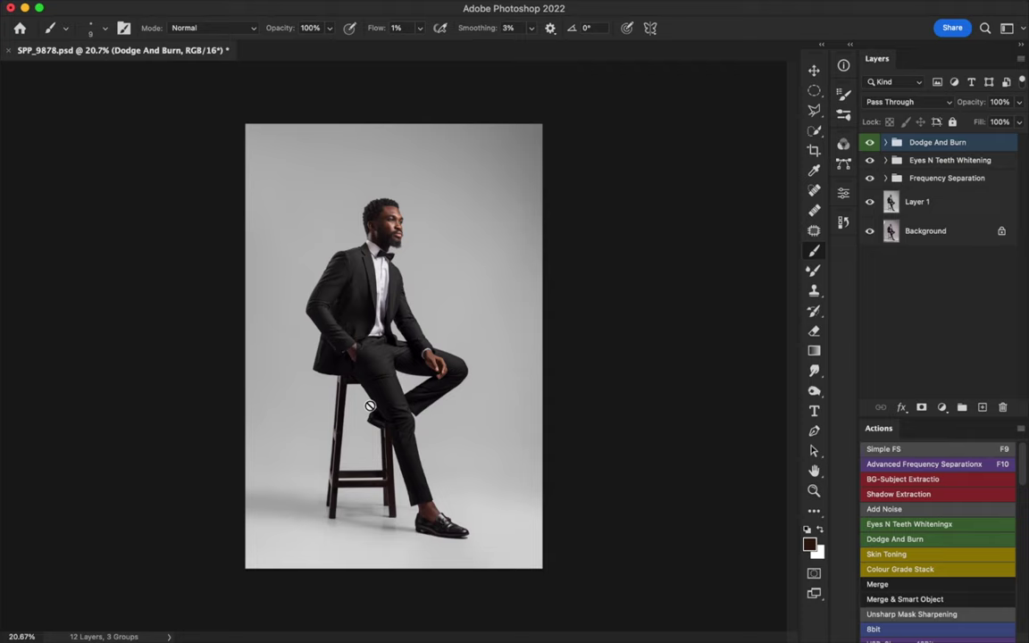
click(942, 408)
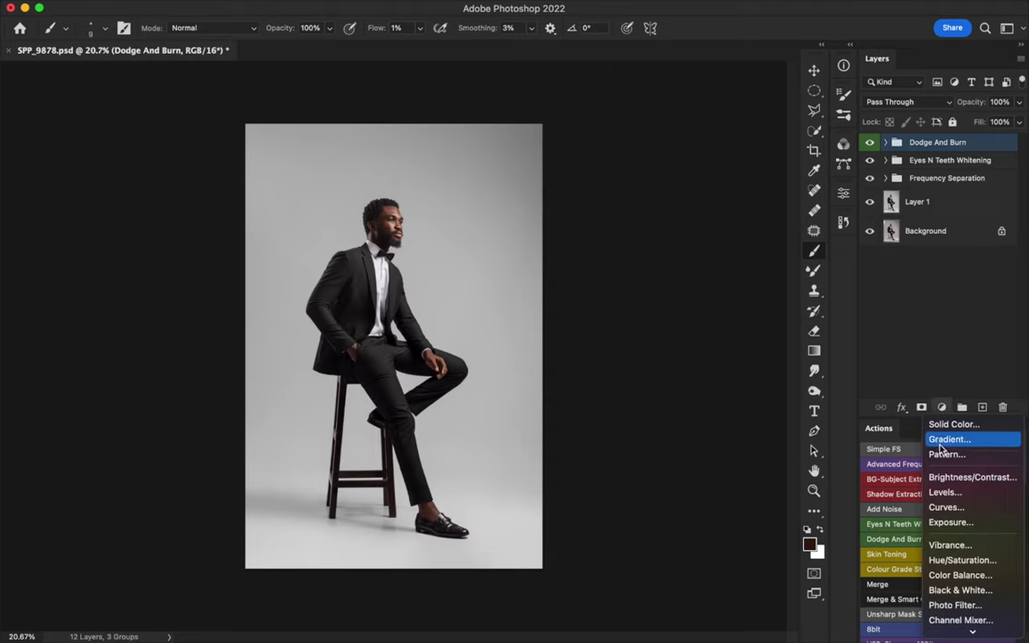
click(957, 560)
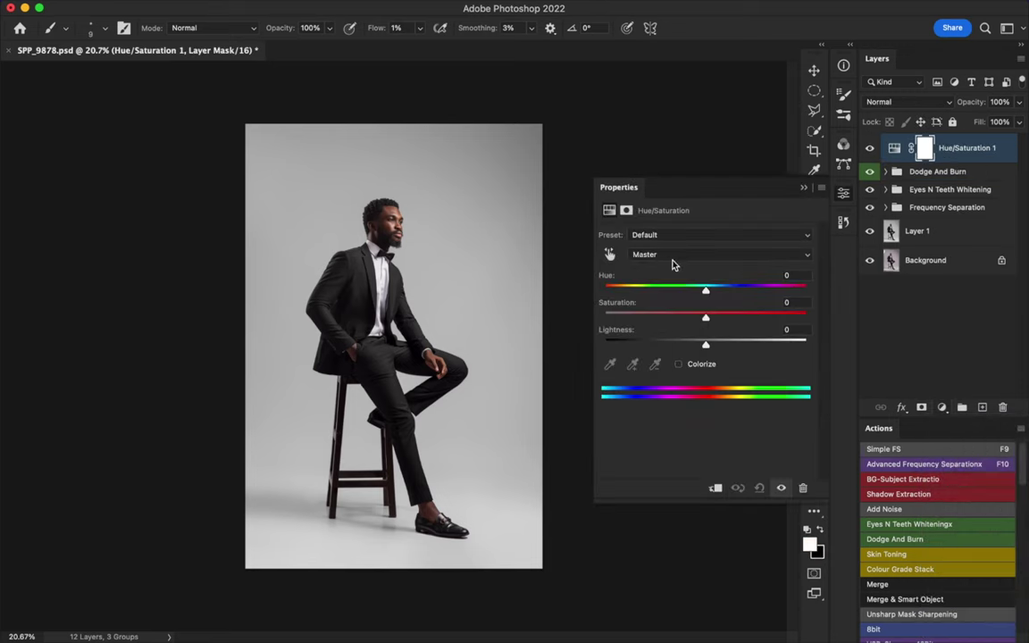
click(614, 257)
click(616, 268)
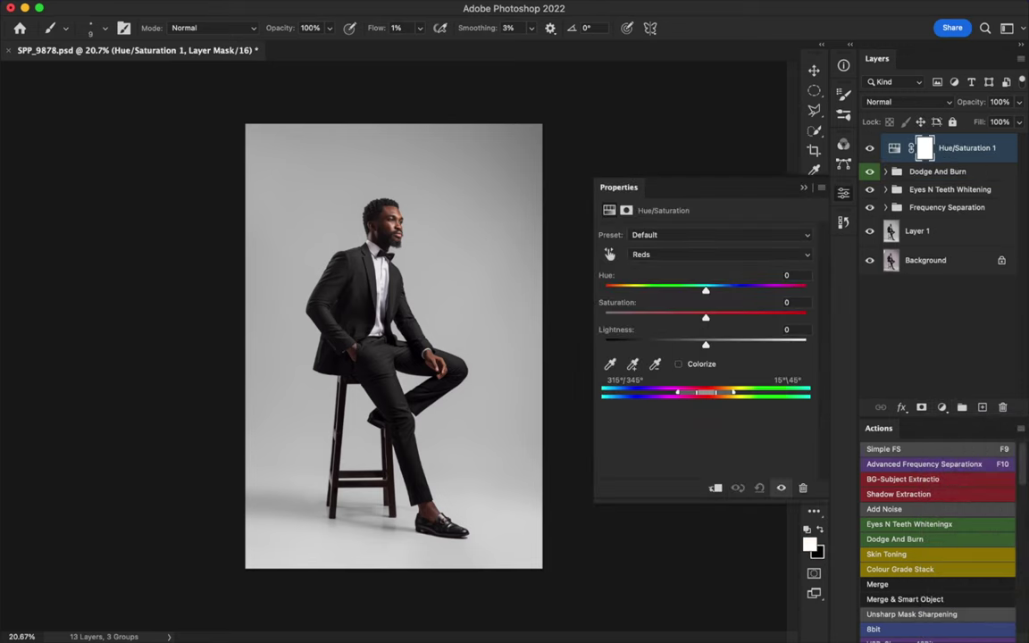
Isolate the Background layer to examine the original photo's colours, then show all the layers again.
alt+click(869, 260)
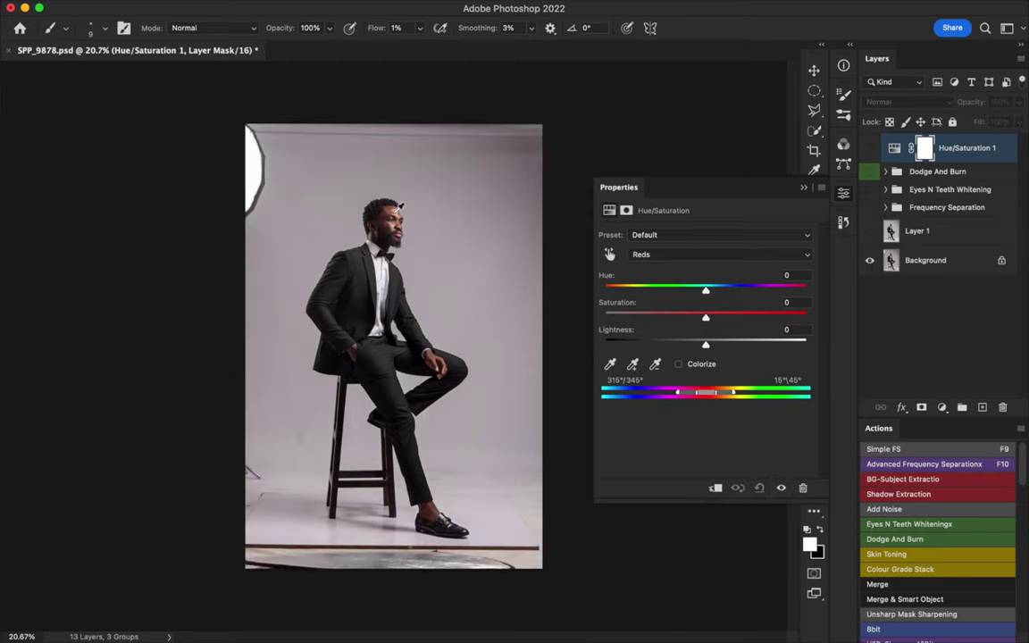
key(z)
mouse_move(456, 216)
mouse_down()
mouse_move(536, 223)
mouse_move(418, 241)
mouse_up()
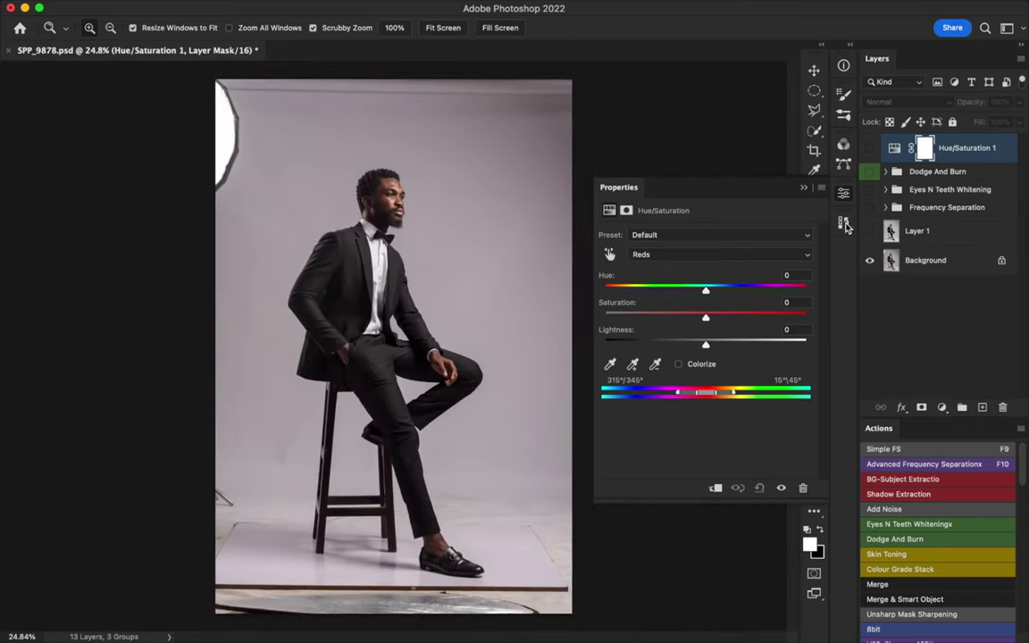
key(b)
drag(869, 230, 866, 154)
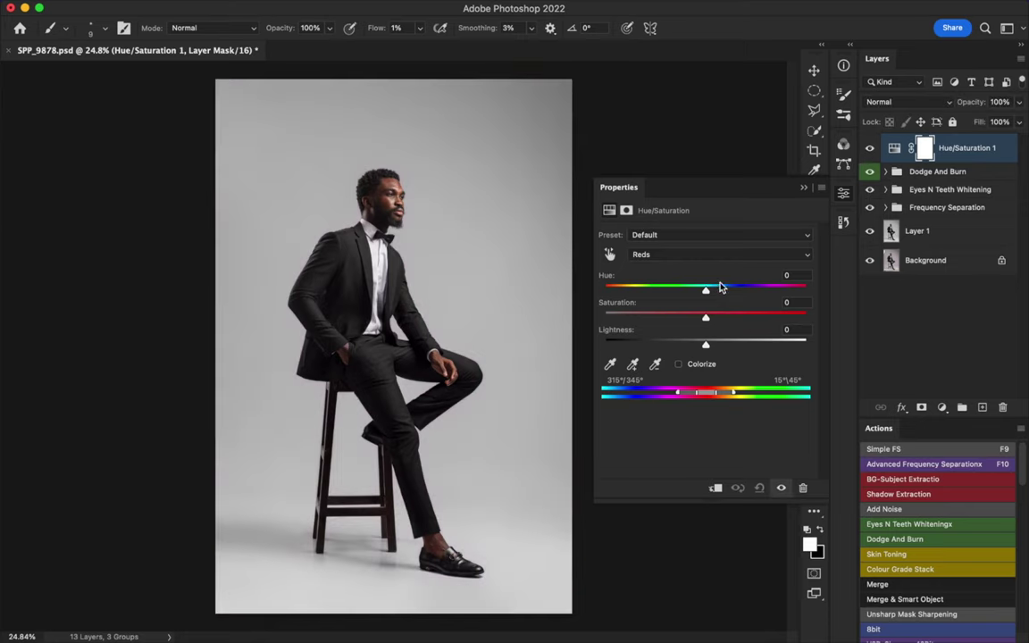
Set the hue of the Reds to +2 in the Hue/Saturation adjustment and close its settings.
click(688, 254)
click(681, 272)
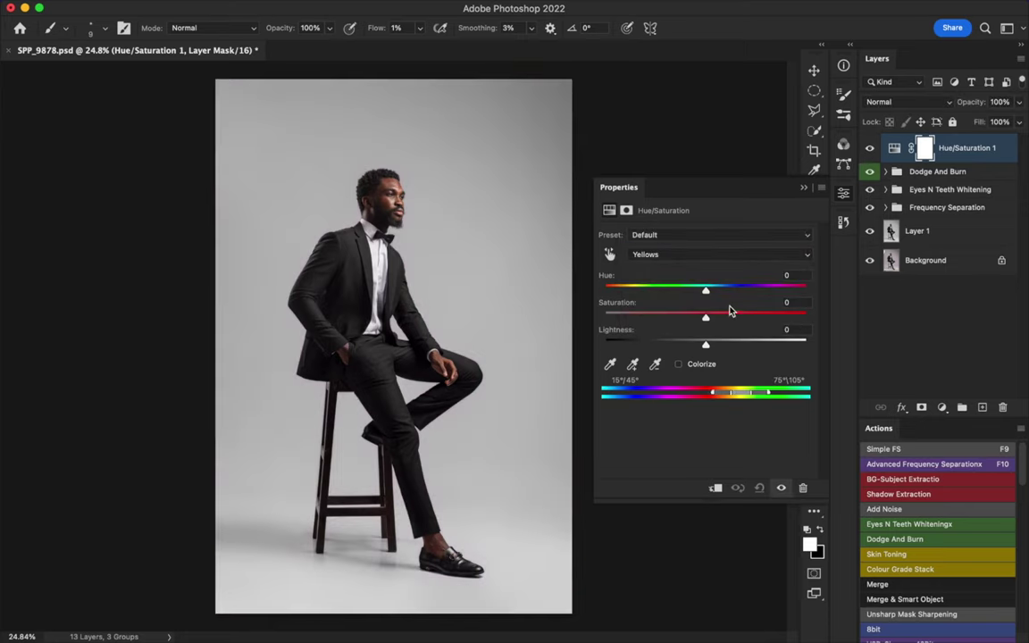
click(658, 257)
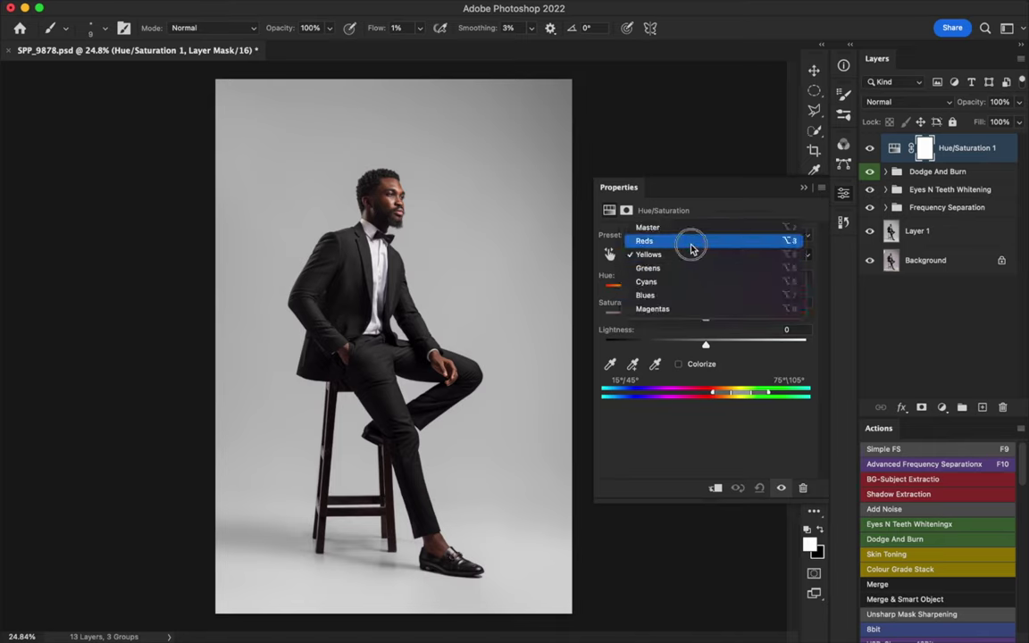
click(691, 241)
drag(706, 289, 708, 292)
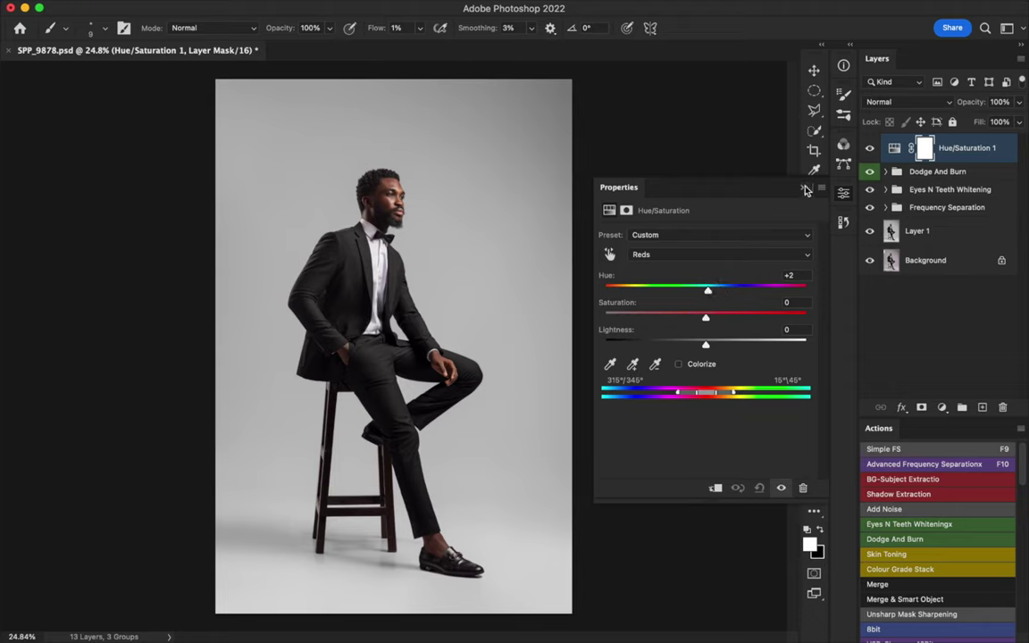
click(724, 171)
Toggle the Hue/Saturation layer to compare the skin tone on the face, then view the whole image.
key(z)
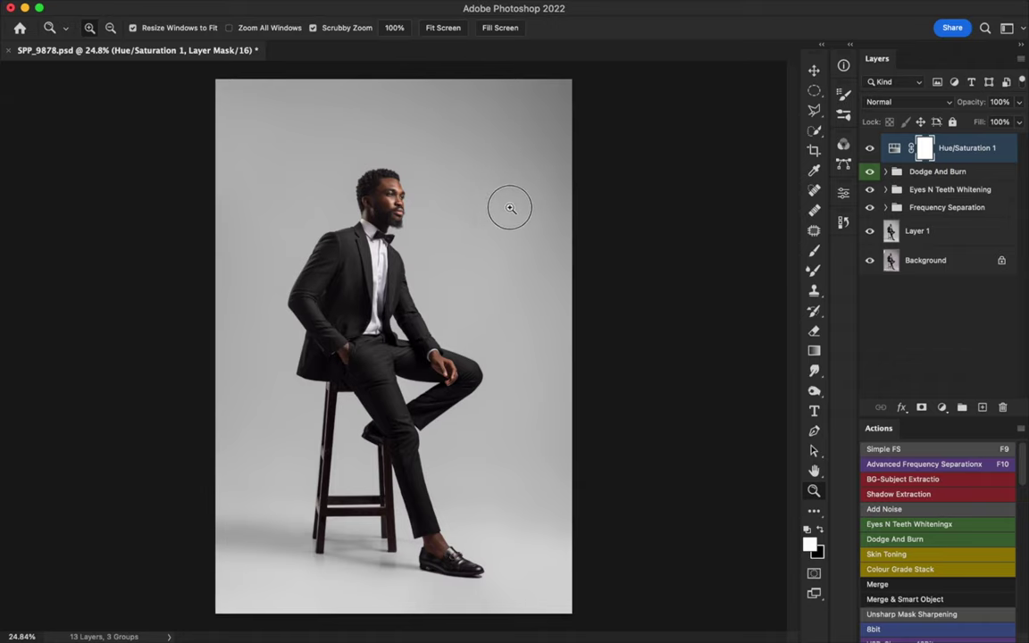
drag(513, 207, 514, 207)
key(b)
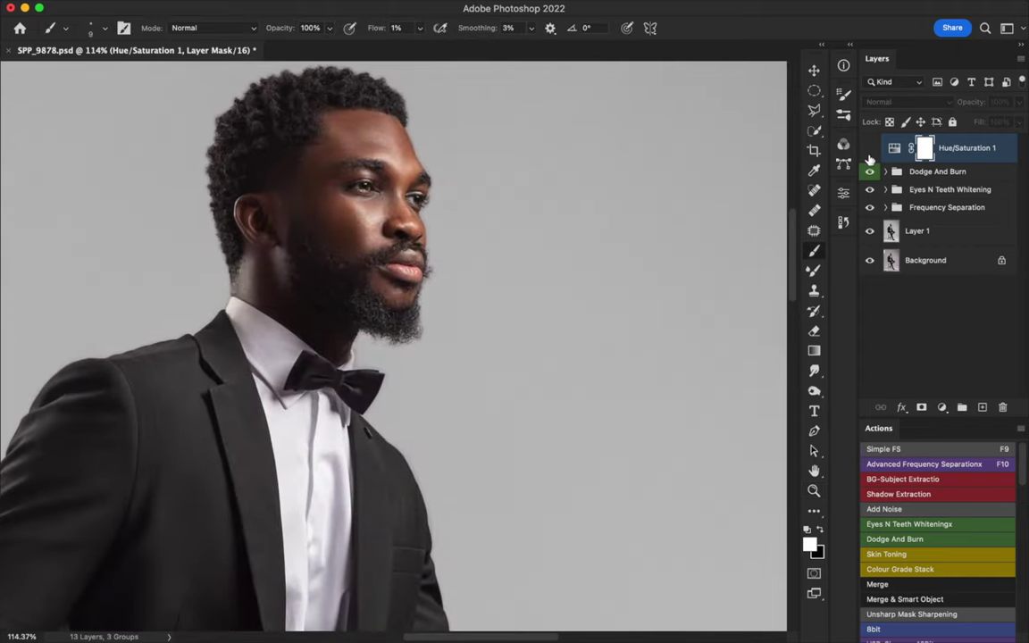
click(870, 148)
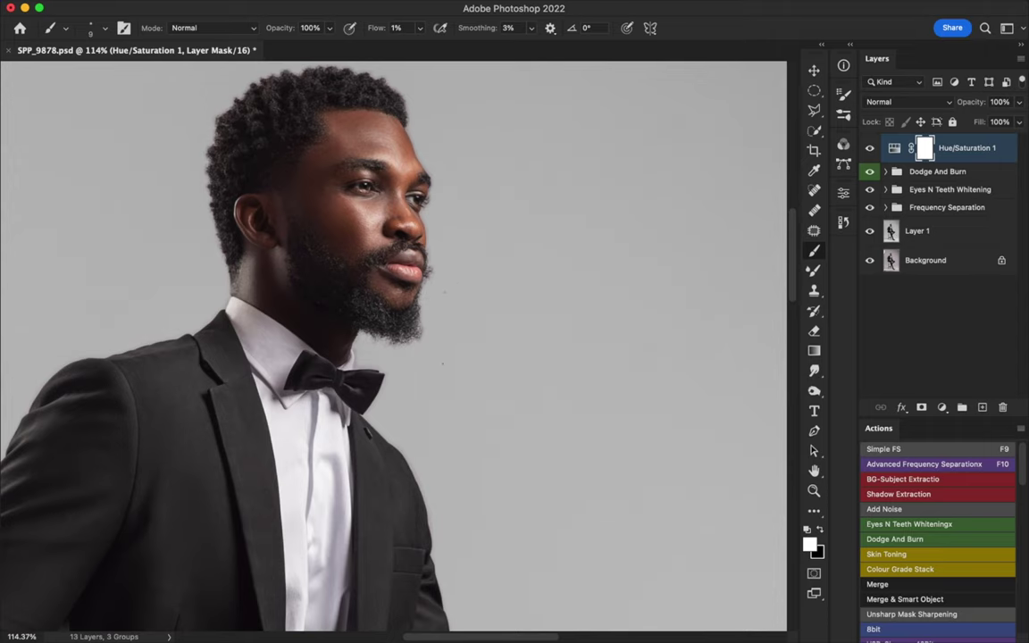
key(super+0)
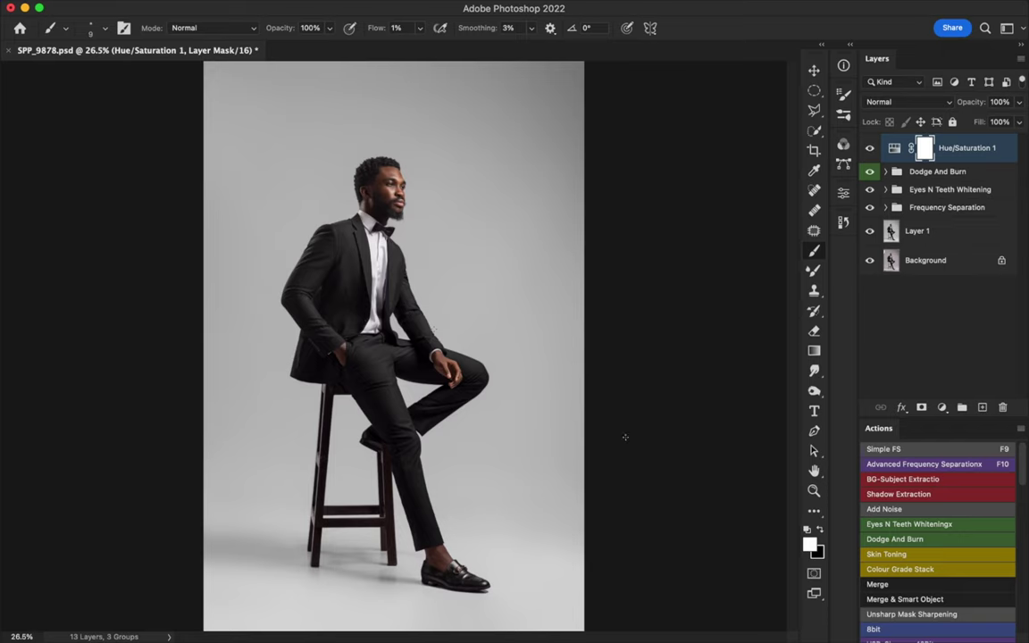
Add a Selective Color adjustment layer above the Hue/Saturation layer.
click(941, 408)
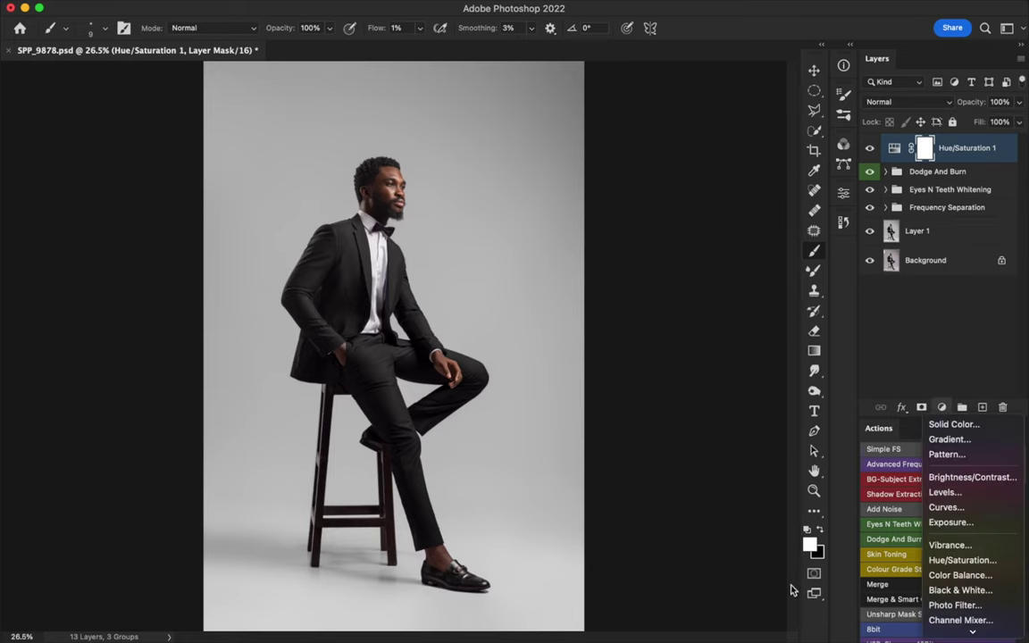
click(953, 630)
click(956, 628)
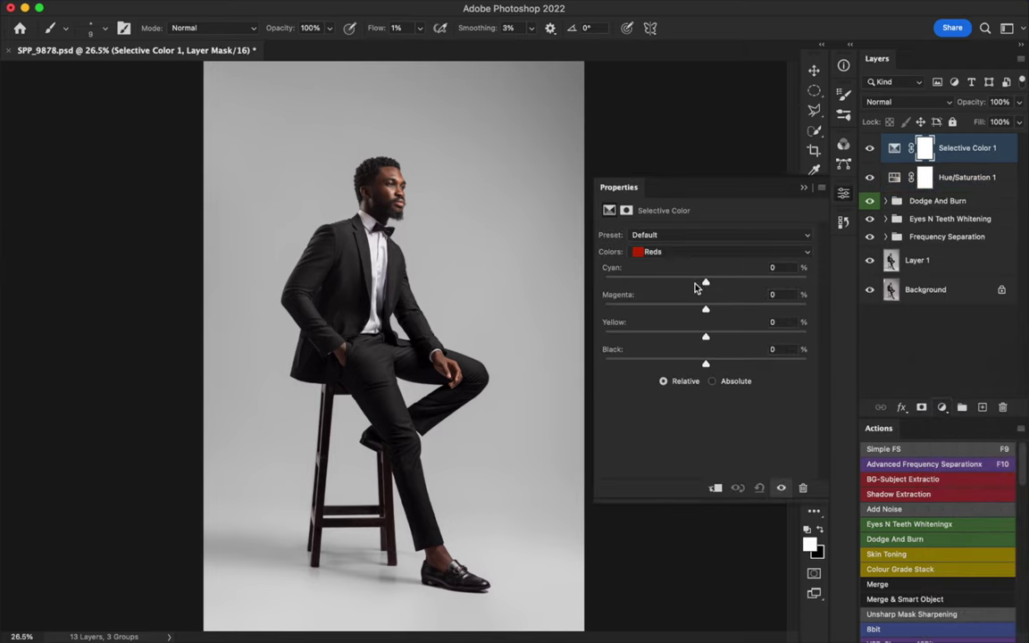
Set Black to +3% for the Blacks in the Selective Color adjustment, close its settings and compare the layer's effect.
click(688, 251)
click(663, 335)
click(702, 365)
mouse_move(699, 367)
mouse_down()
mouse_move(692, 363)
mouse_move(711, 367)
mouse_up()
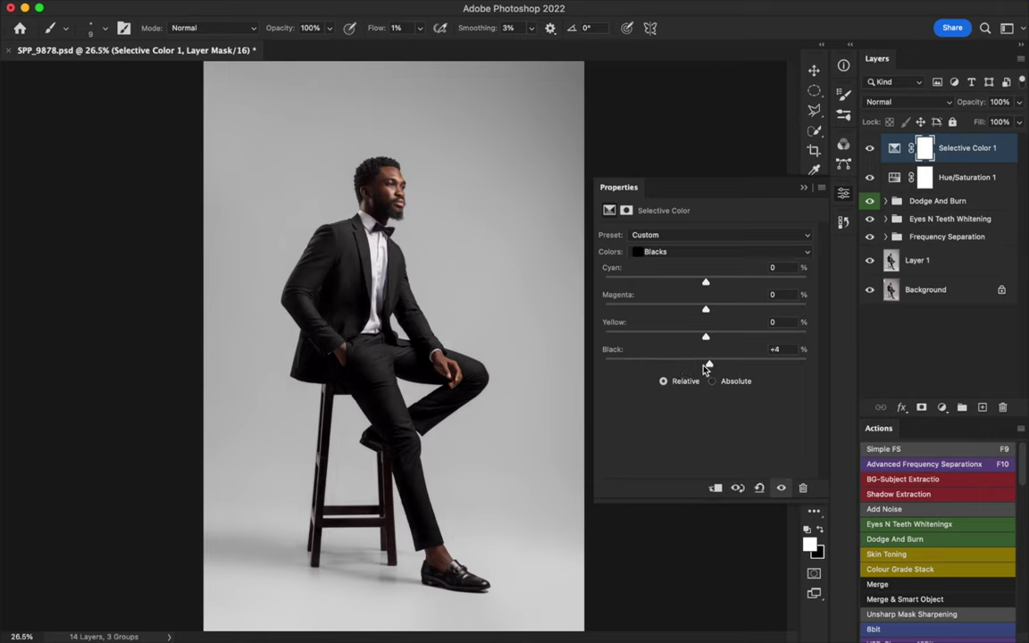
click(779, 348)
text(3)
click(803, 187)
click(869, 147)
click(869, 147)
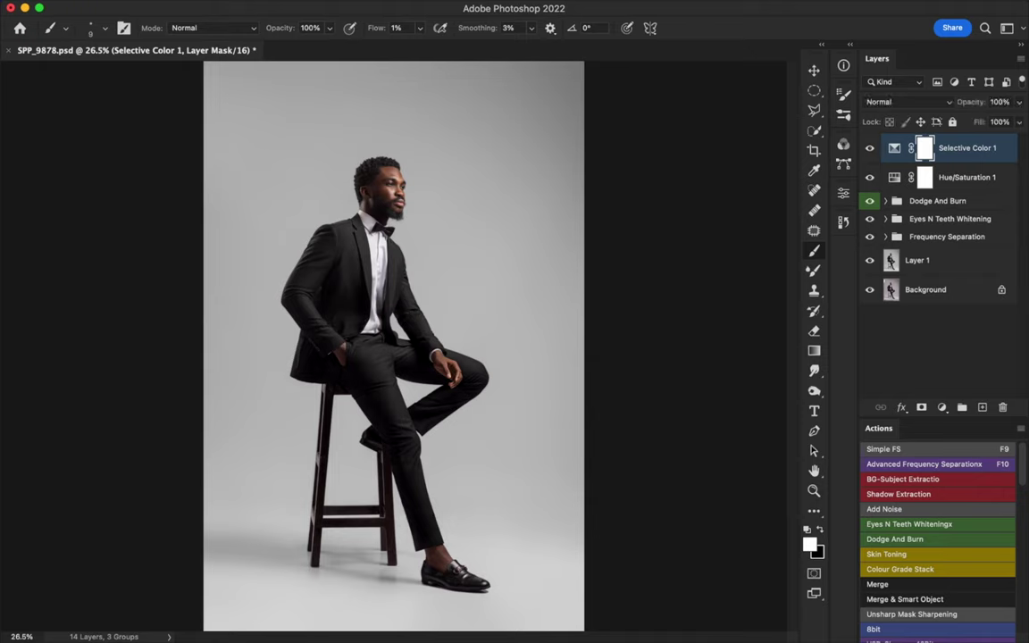
Slightly reduce the yellow in the Whites of the Selective Color adjustment and close its settings.
double_click(894, 147)
click(710, 251)
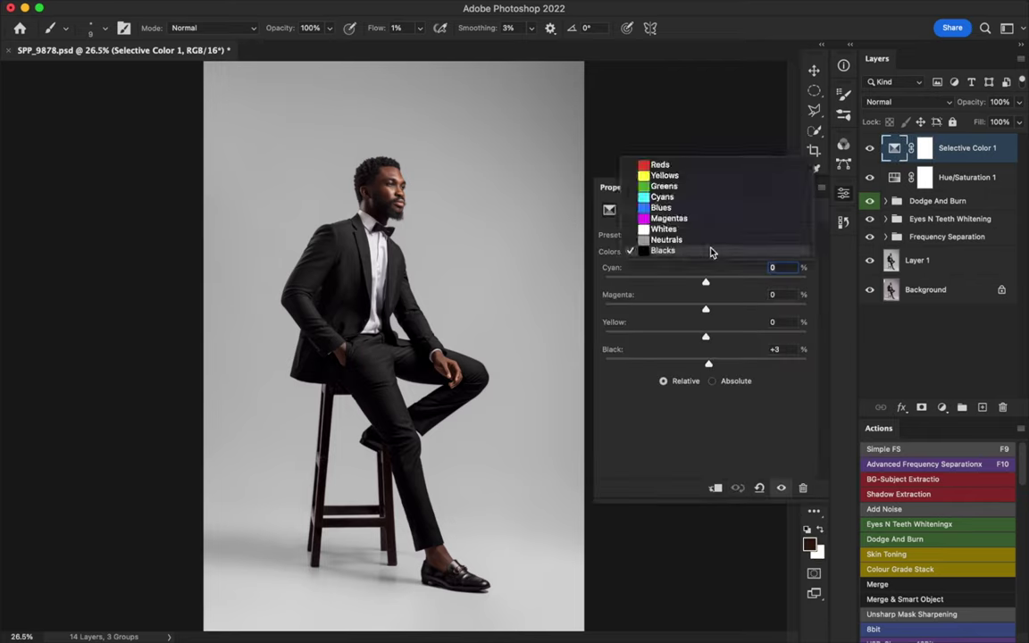
click(700, 229)
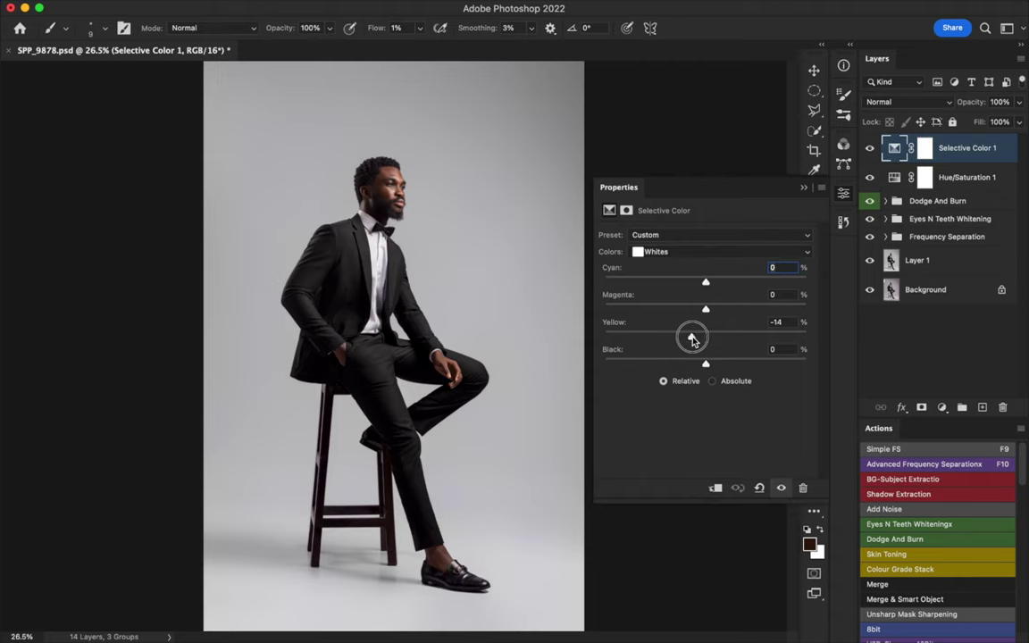
drag(714, 340, 690, 339)
drag(713, 337, 703, 339)
click(803, 186)
Toggle the Selective Color layer to compare its effect on the whole image.
click(869, 148)
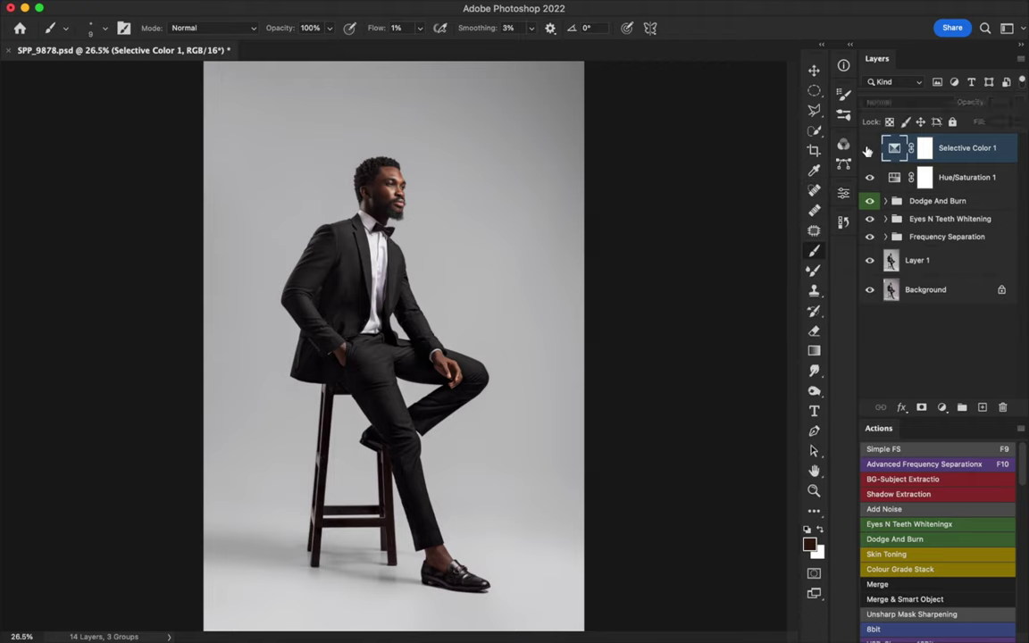
click(869, 148)
key(z)
drag(482, 374, 440, 373)
key(b)
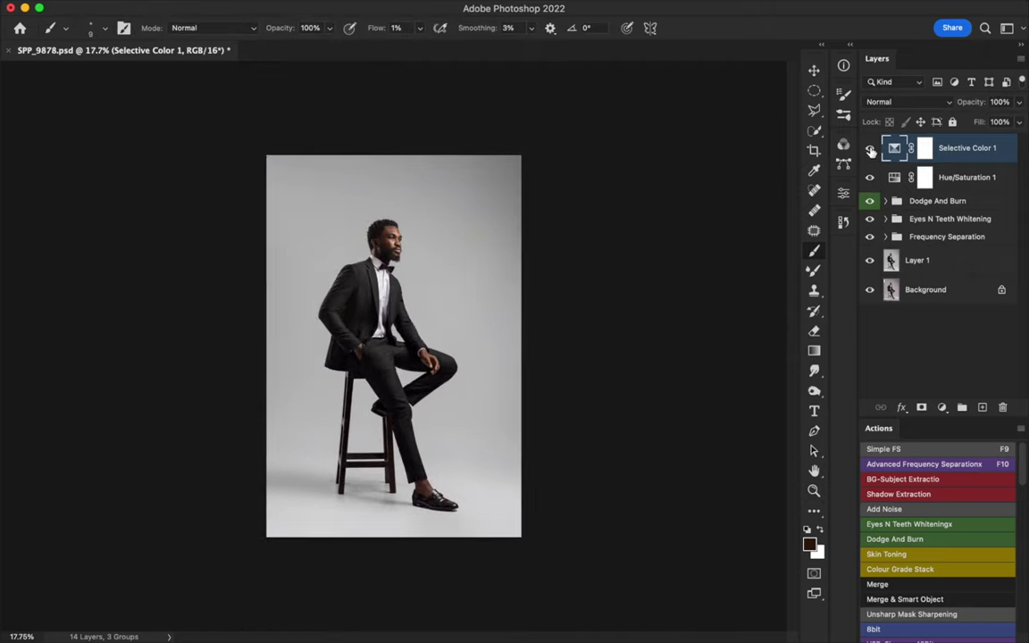
Add a Curves adjustment layer above Selective Color and auto-correct it with the Find Dark & Light Colors algorithm.
key(z)
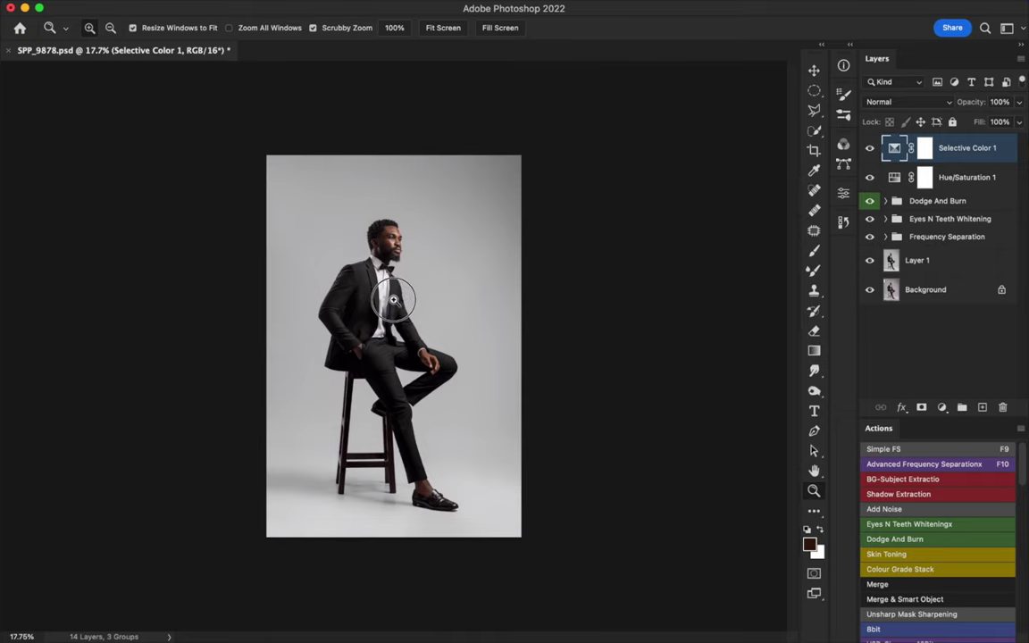
drag(375, 312, 393, 295)
click(941, 407)
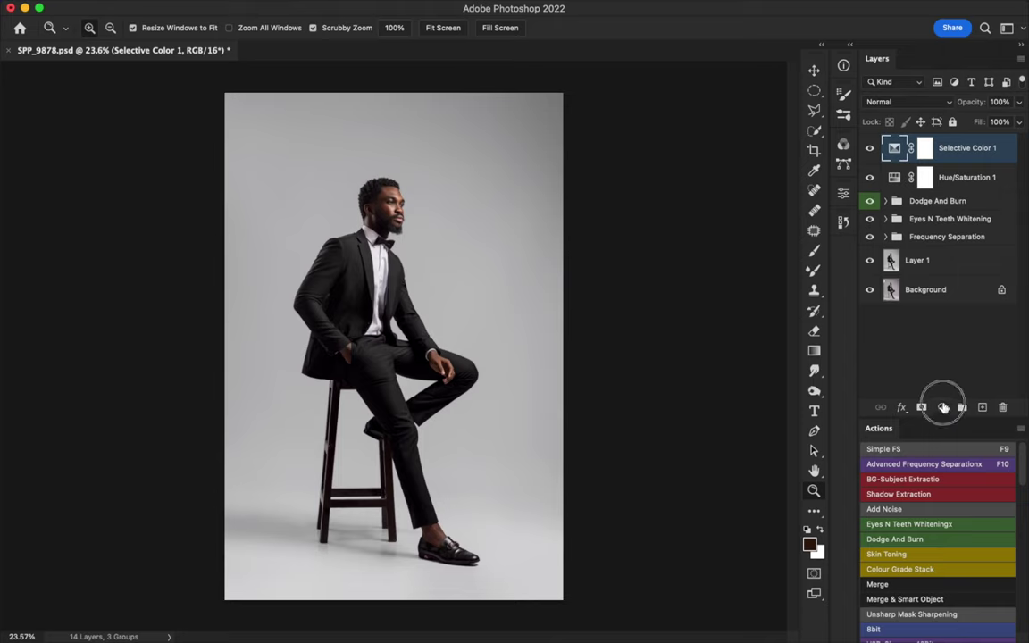
click(947, 508)
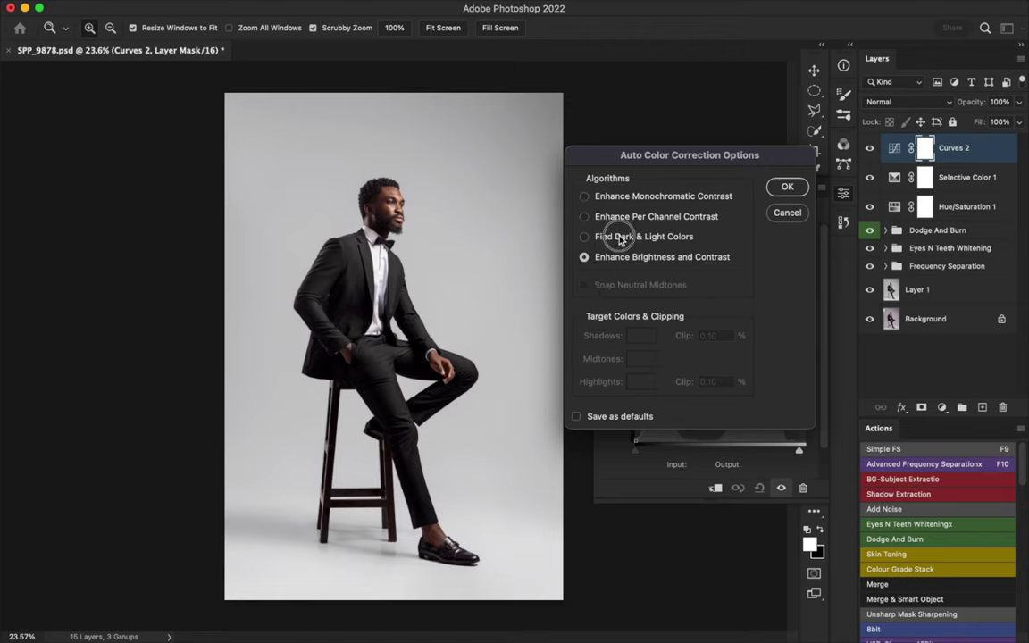
click(613, 238)
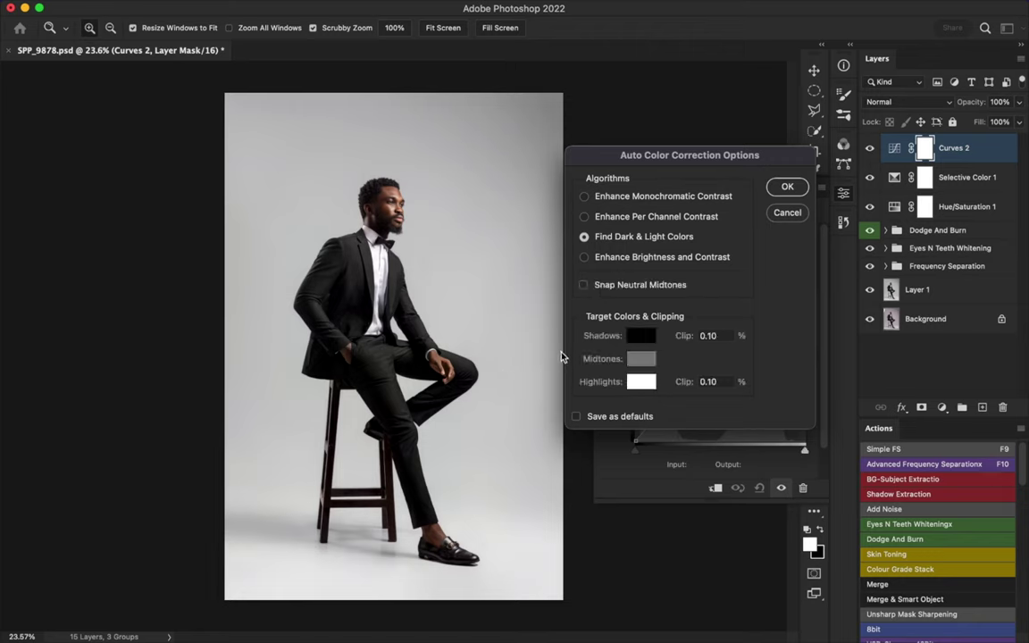
click(787, 189)
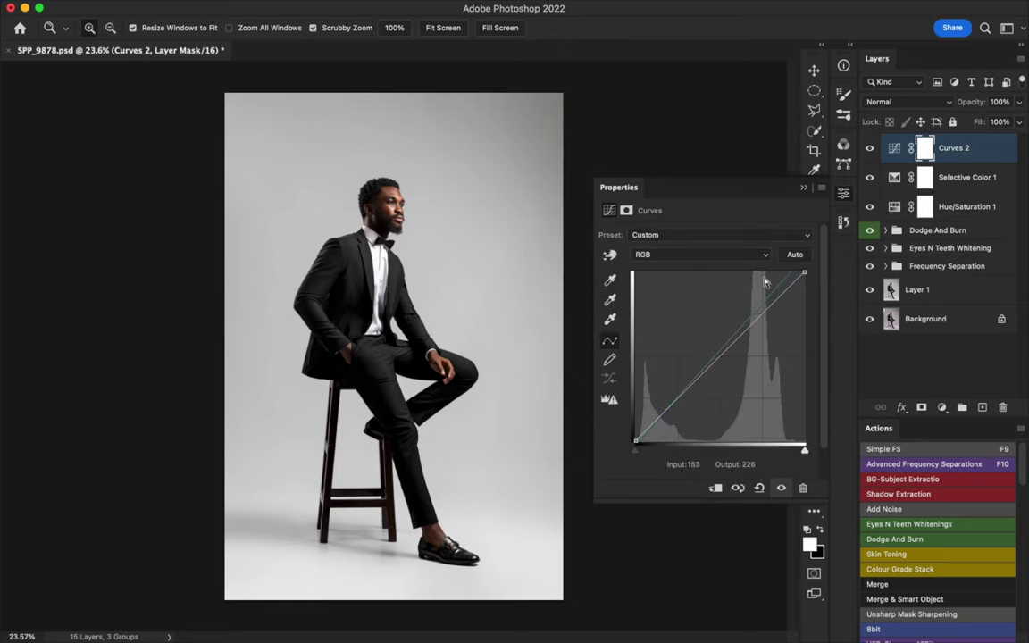
Toggle the Curves 2 layer repeatedly, closing its settings along the way, to compare the background tone and contrast.
click(870, 148)
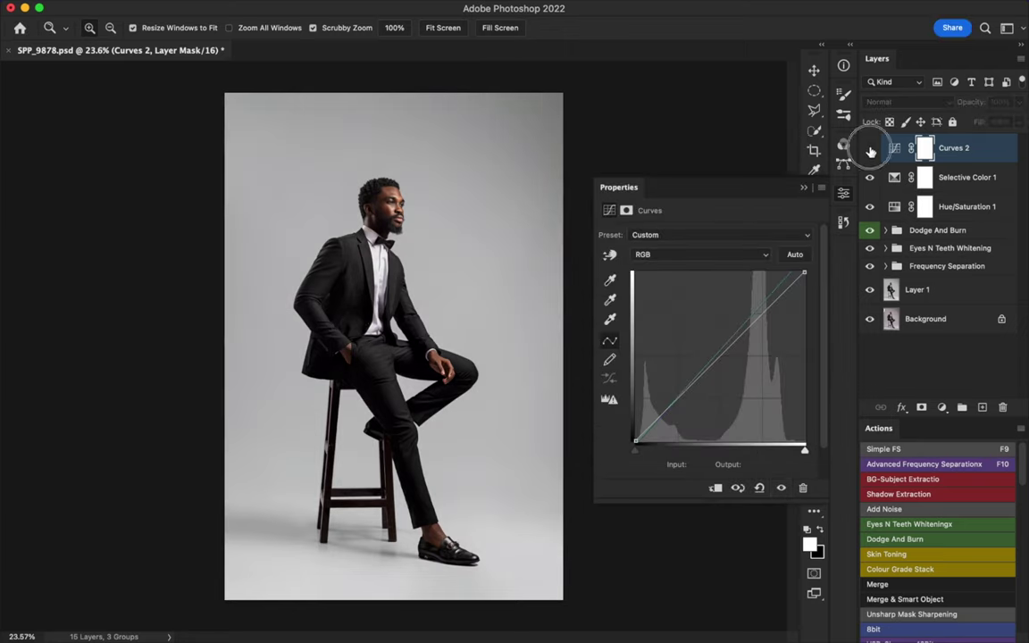
click(870, 149)
click(870, 149)
click(870, 148)
click(870, 148)
click(870, 149)
click(870, 148)
click(870, 148)
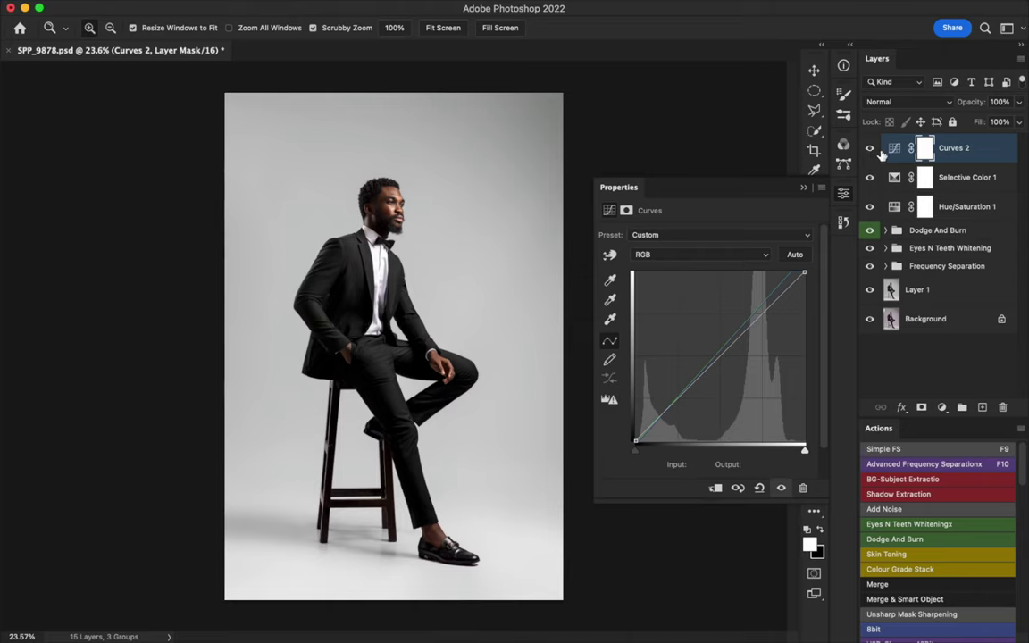
click(870, 148)
click(870, 148)
click(805, 189)
click(869, 150)
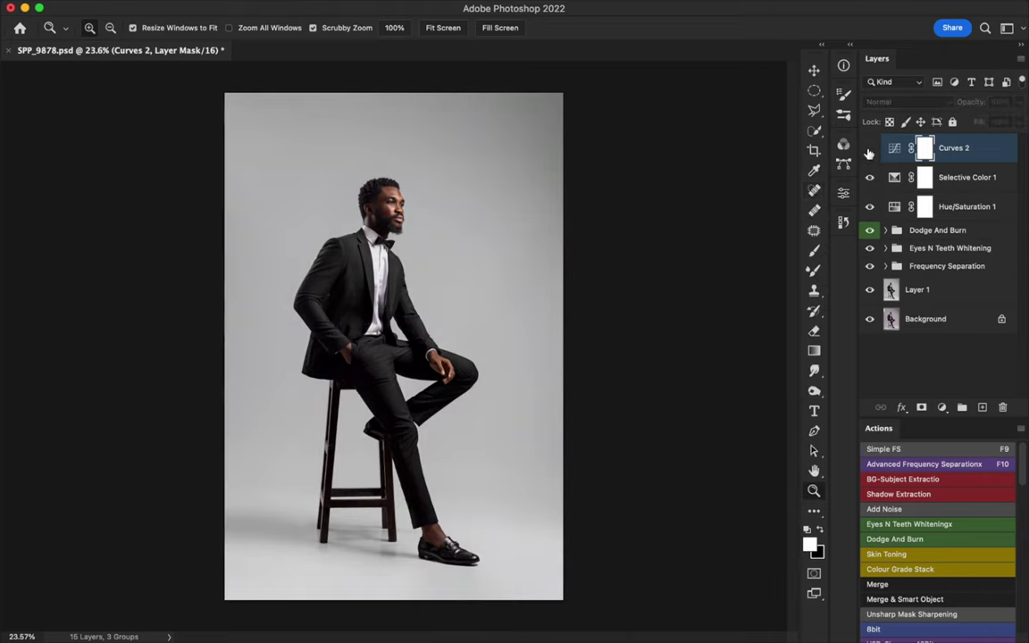
click(869, 149)
click(870, 149)
click(869, 149)
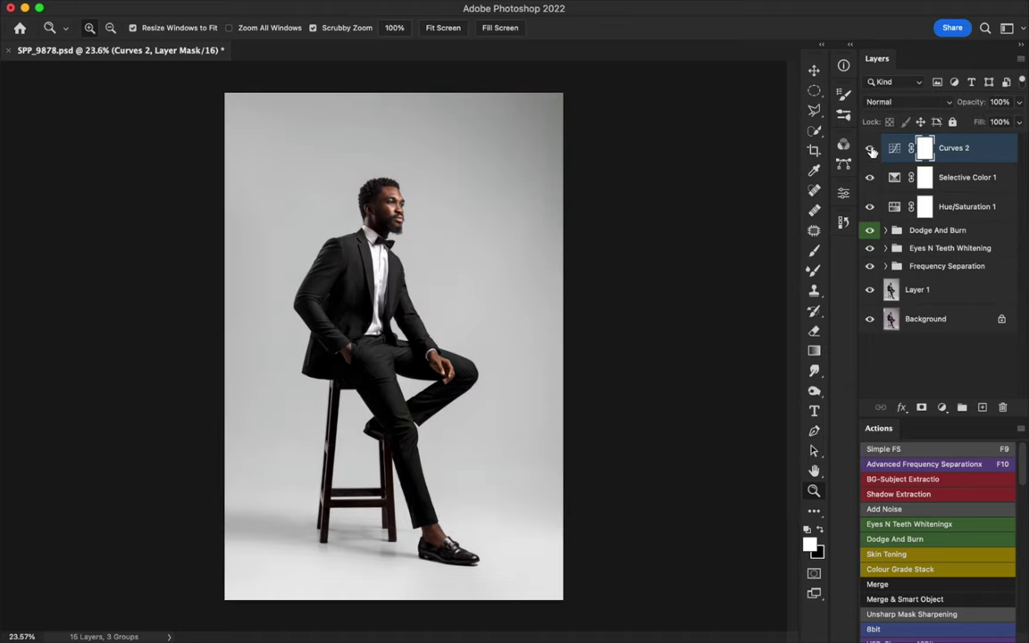
click(869, 149)
click(869, 149)
Isolate the Background layer to compare the original photo with the retouch, then show all the layers again.
key(alt)
alt+click(871, 321)
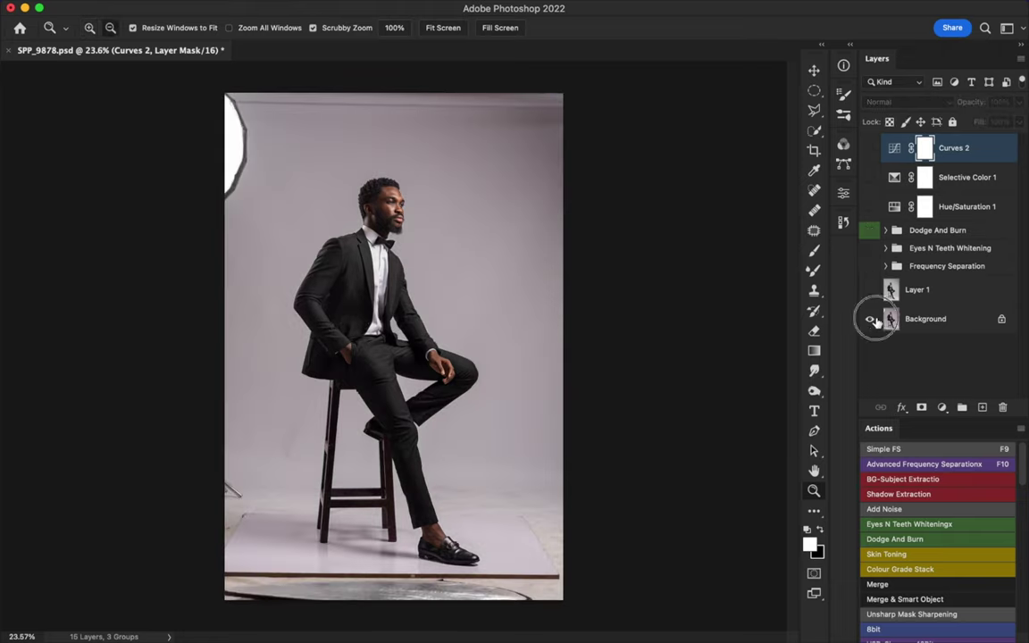
alt+click(870, 319)
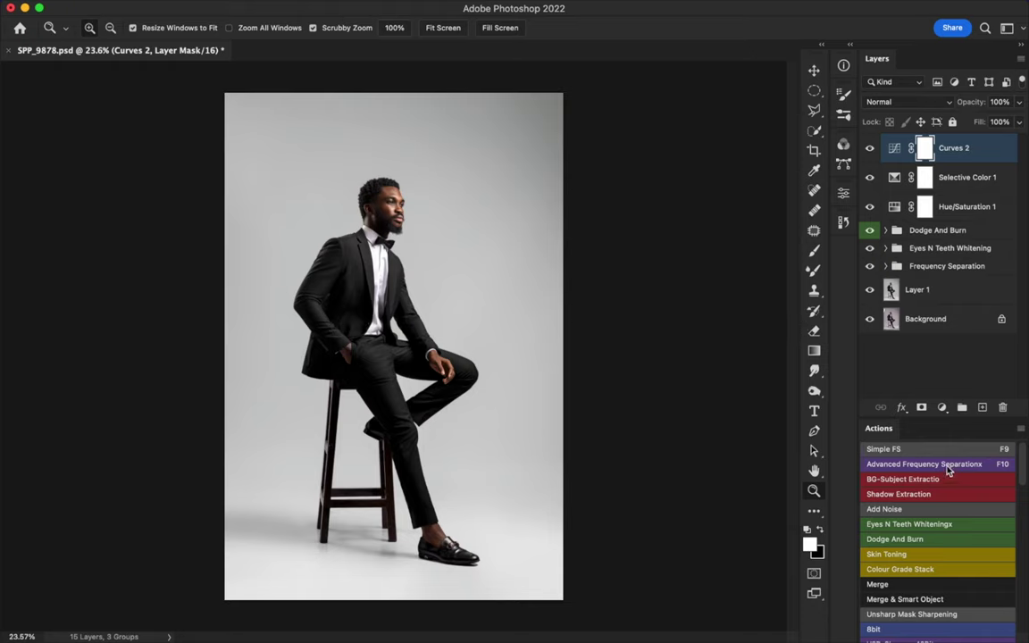
Stamp all visible layers onto a new layer above Curves 2 and convert it to a smart object.
click(981, 408)
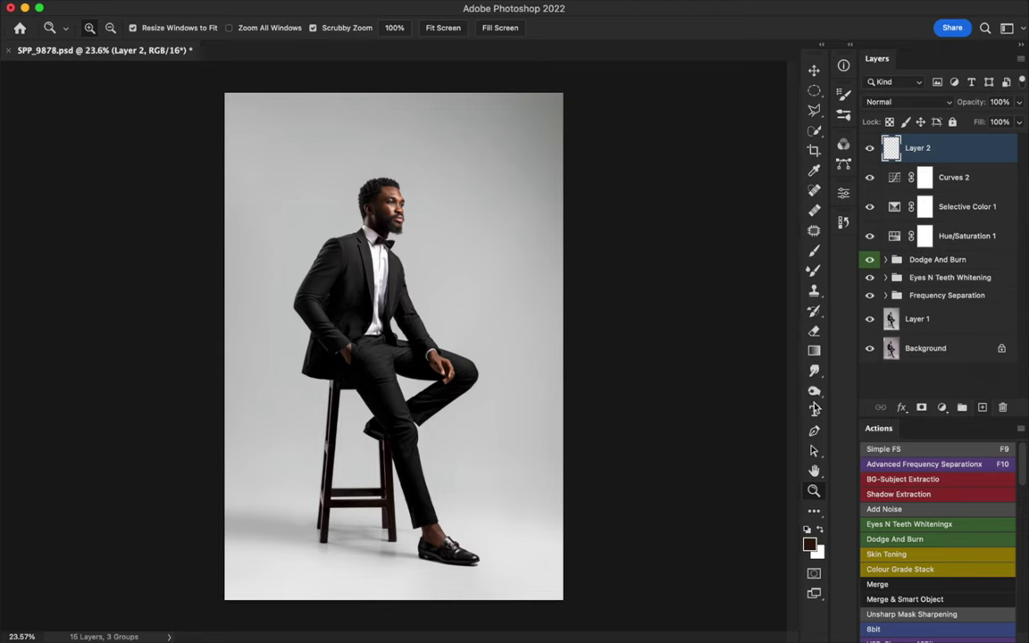
key(shift+alt+super+e)
right_click(958, 157)
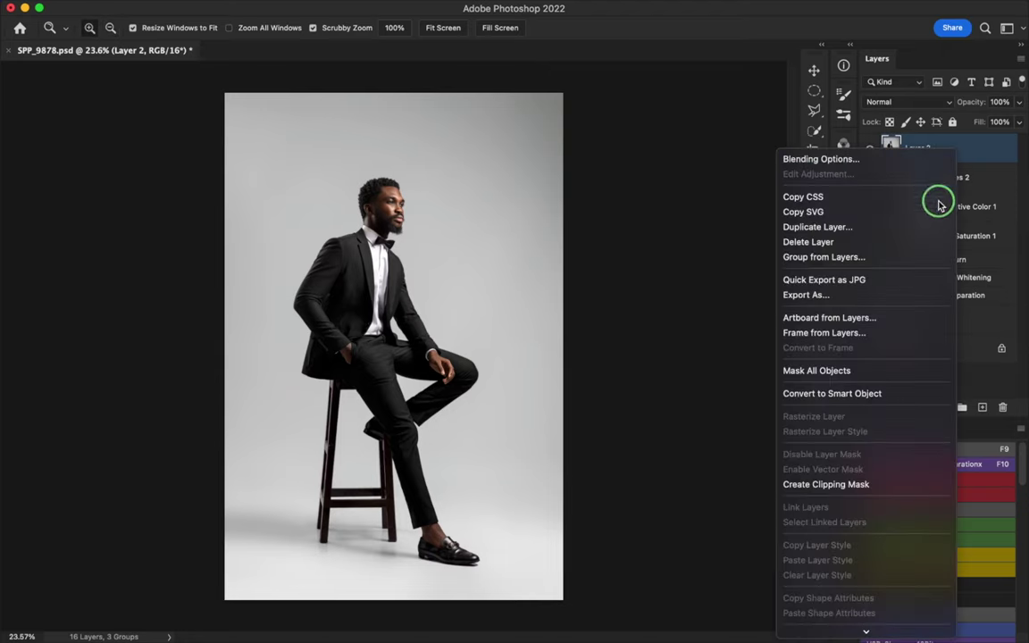
click(863, 397)
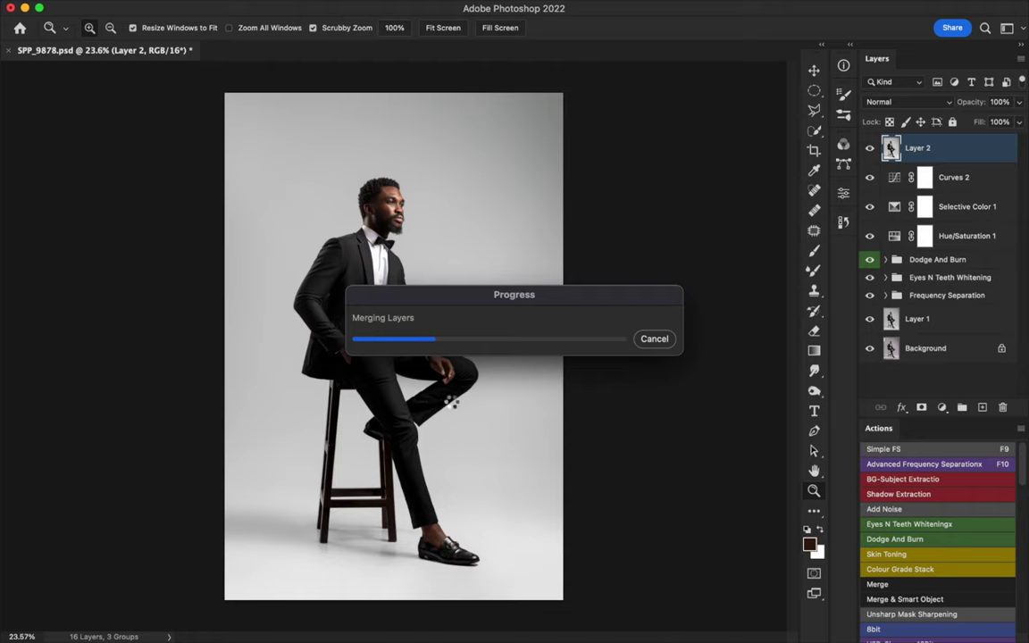
drag(474, 300, 360, 397)
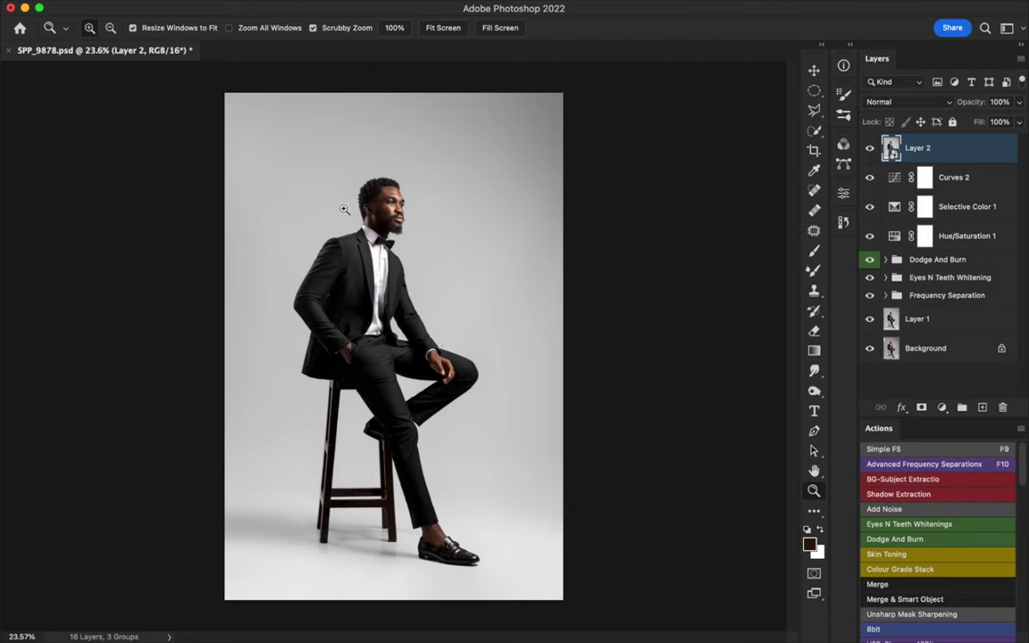
Start the Camera Raw Filter on Layer 2 and set the white balance to Temperature -2 and Tint +3.
mouse_move(431, 6)
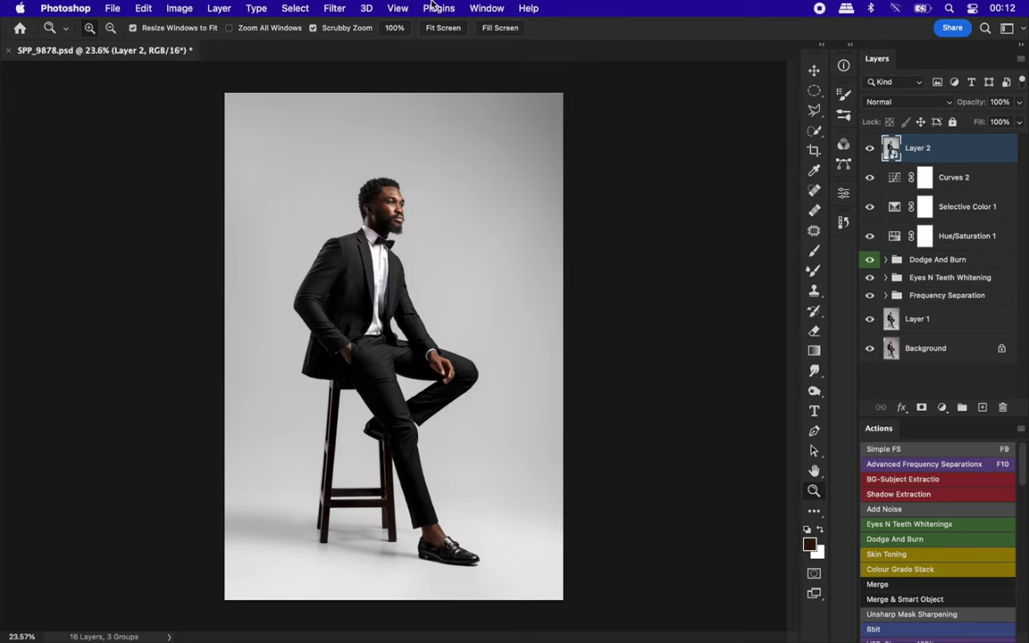
click(333, 8)
click(357, 117)
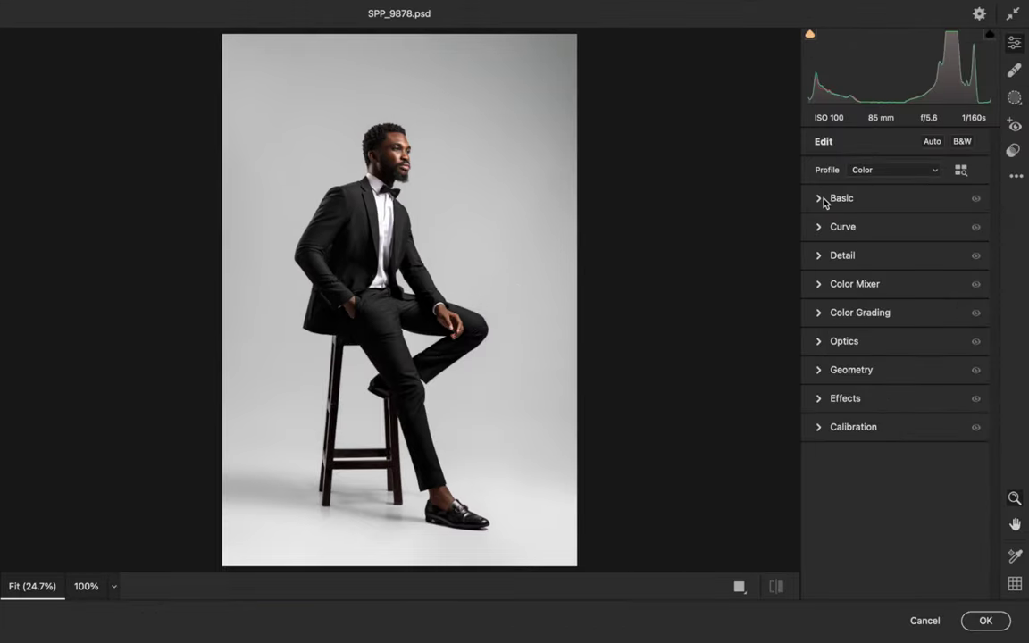
click(824, 200)
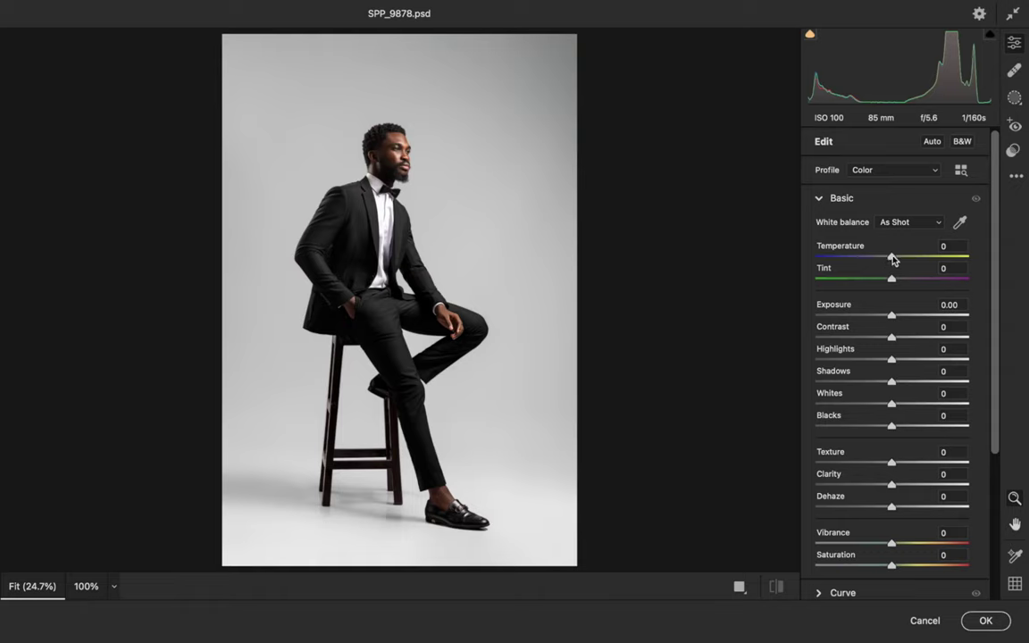
drag(893, 259, 892, 260)
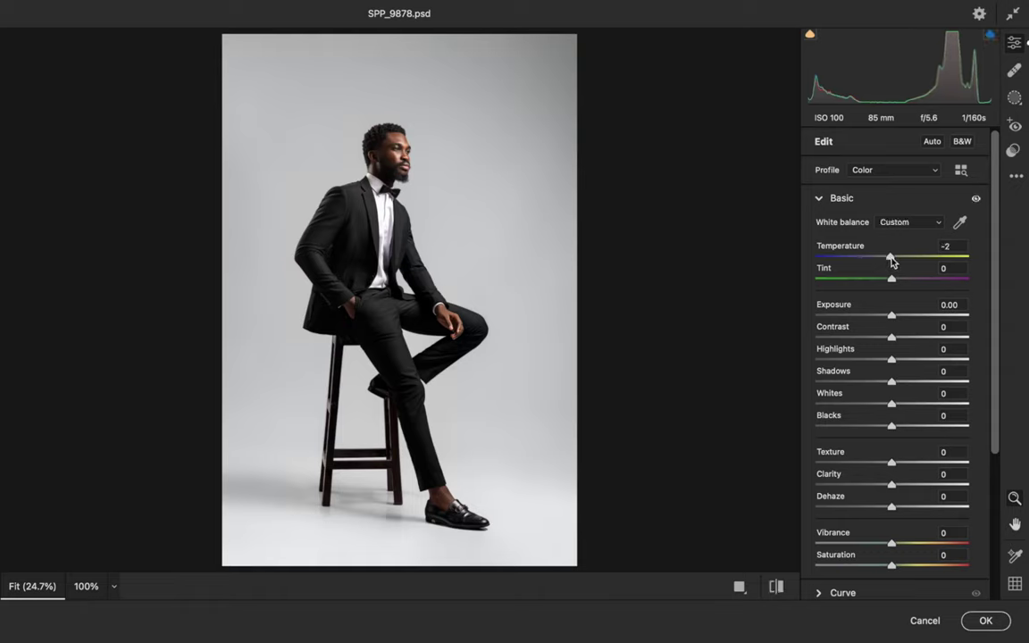
drag(891, 279, 893, 280)
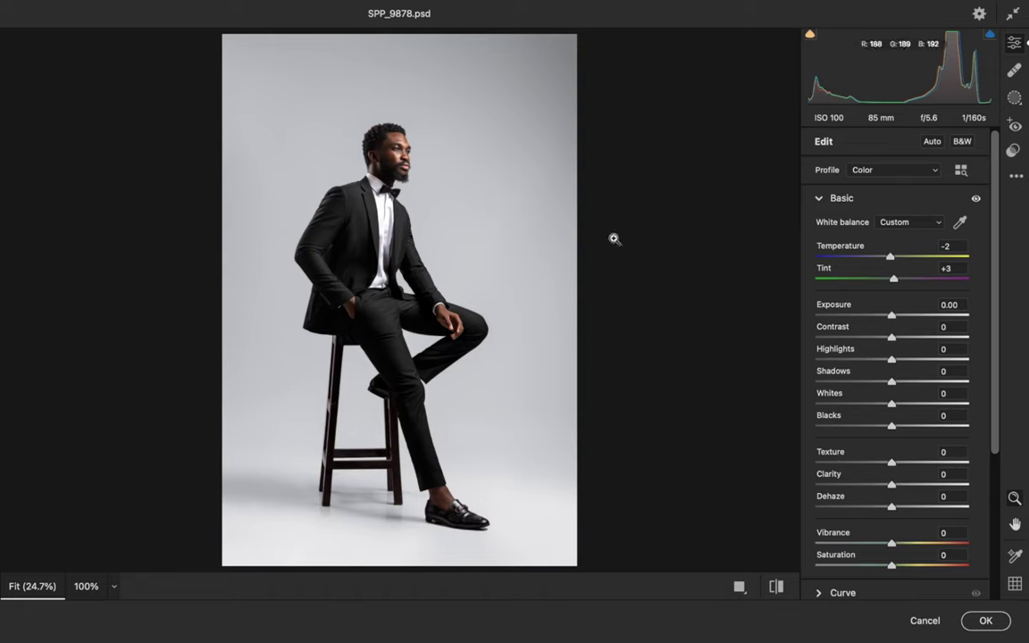
Set the Basic tones to Highlights +6, Shadows -4, Whites +2 and Blacks -1.
mouse_move(892, 360)
mouse_down()
mouse_move(857, 360)
mouse_move(918, 362)
mouse_move(877, 358)
mouse_move(902, 363)
mouse_move(873, 379)
mouse_move(913, 379)
mouse_move(884, 383)
mouse_move(891, 380)
mouse_up()
mouse_move(891, 426)
mouse_down()
mouse_move(914, 423)
mouse_move(872, 425)
mouse_move(890, 426)
mouse_move(875, 401)
mouse_move(905, 404)
mouse_move(879, 404)
mouse_move(894, 408)
mouse_up()
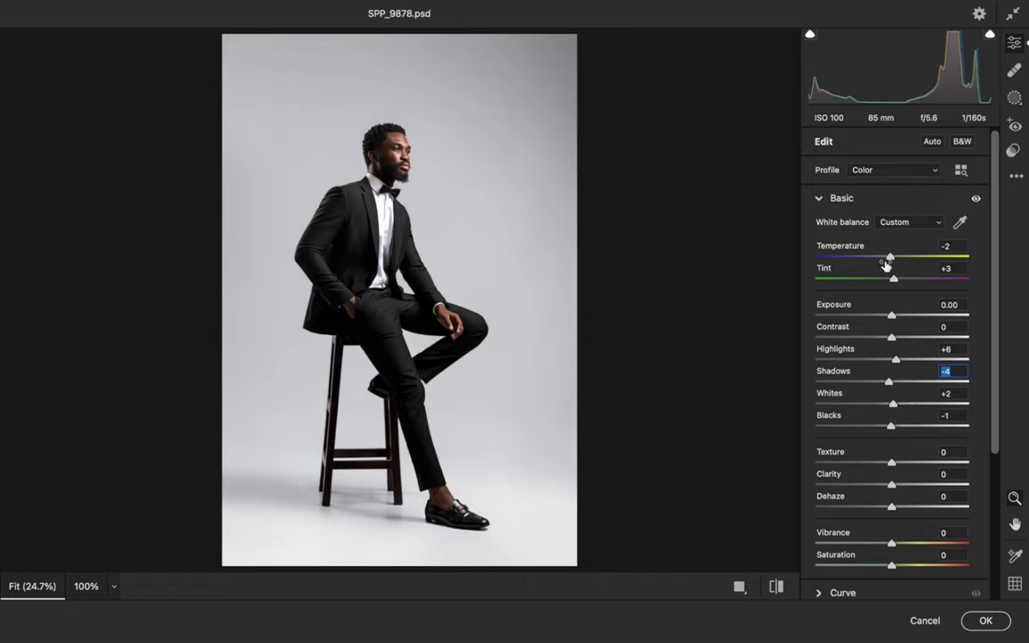
click(819, 199)
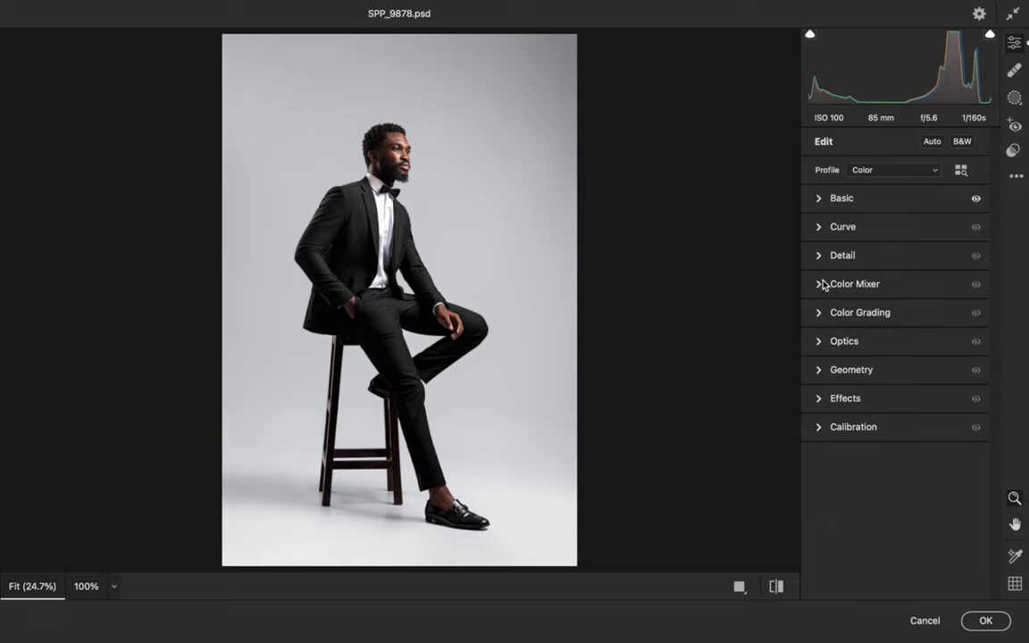
click(821, 198)
click(821, 201)
Set Vignetting to -8, compare before and after, and apply the Camera Raw Filter.
click(822, 398)
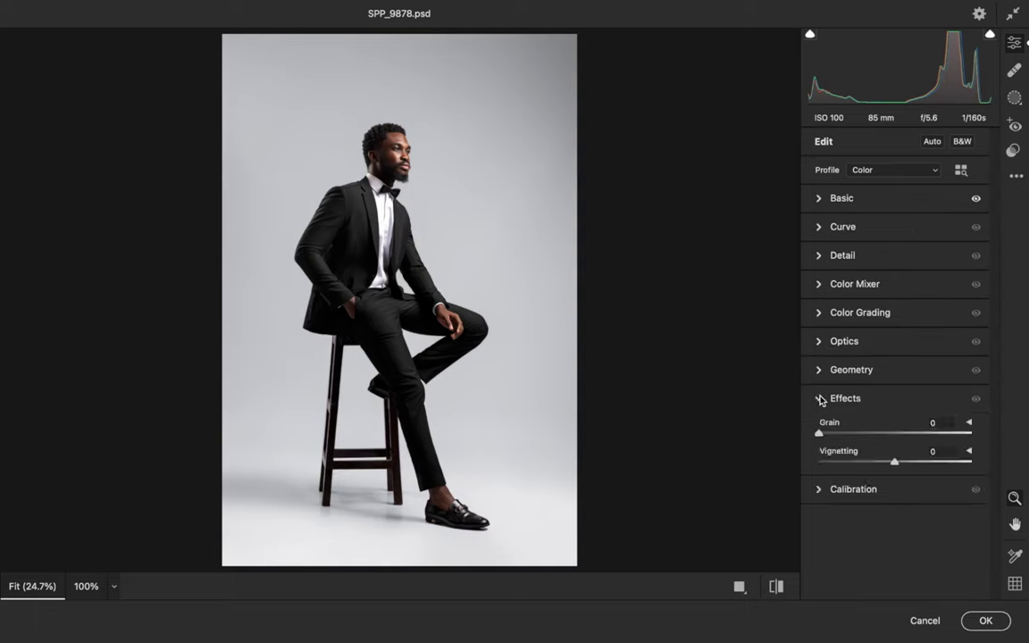
mouse_move(893, 461)
mouse_down()
mouse_move(854, 463)
mouse_move(905, 461)
mouse_move(887, 461)
mouse_up()
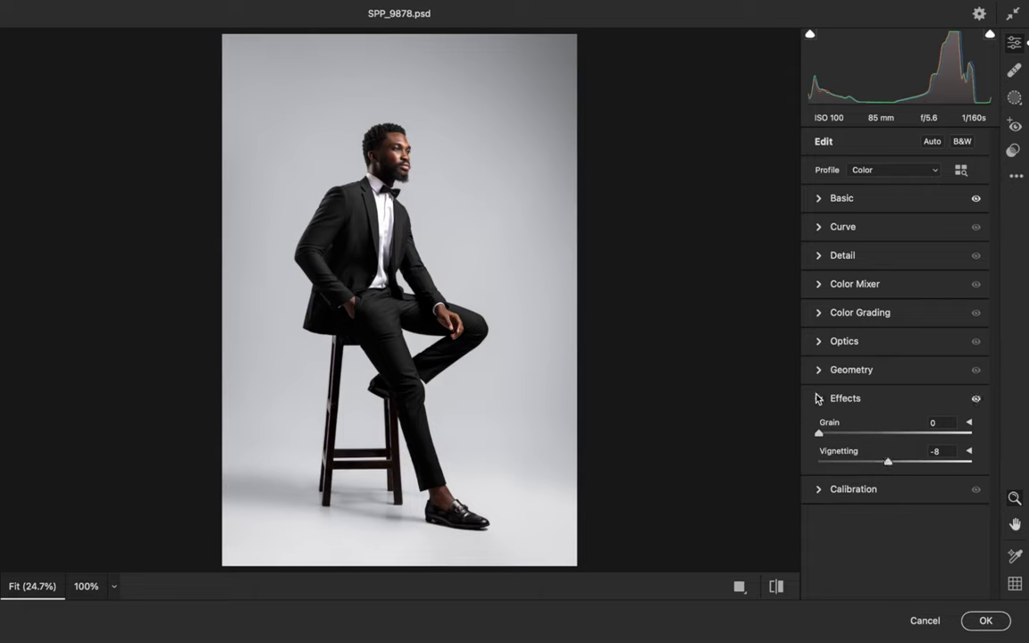
click(817, 398)
click(778, 586)
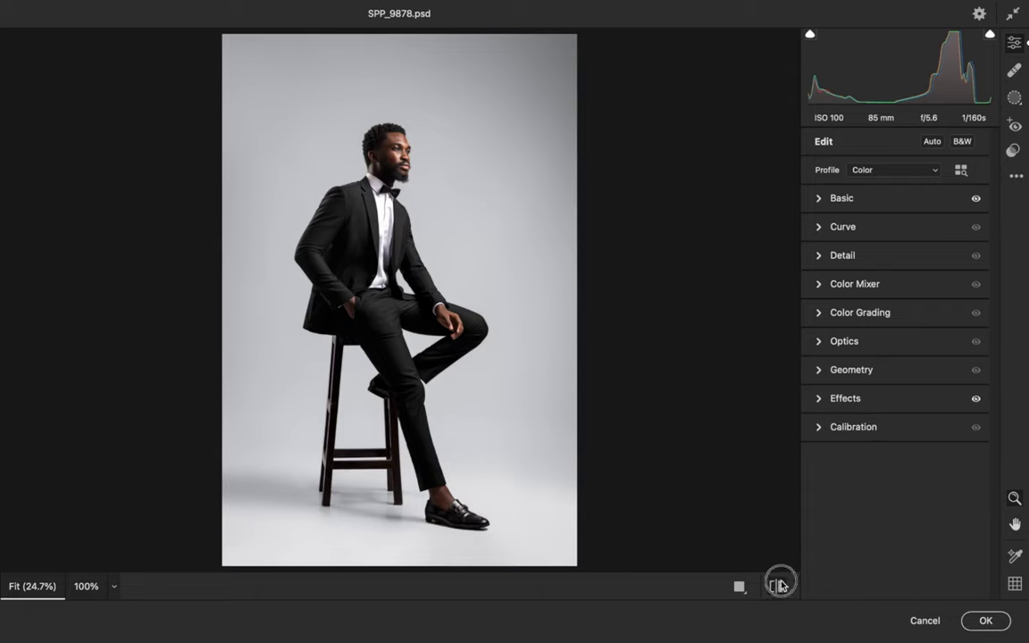
click(778, 586)
click(986, 620)
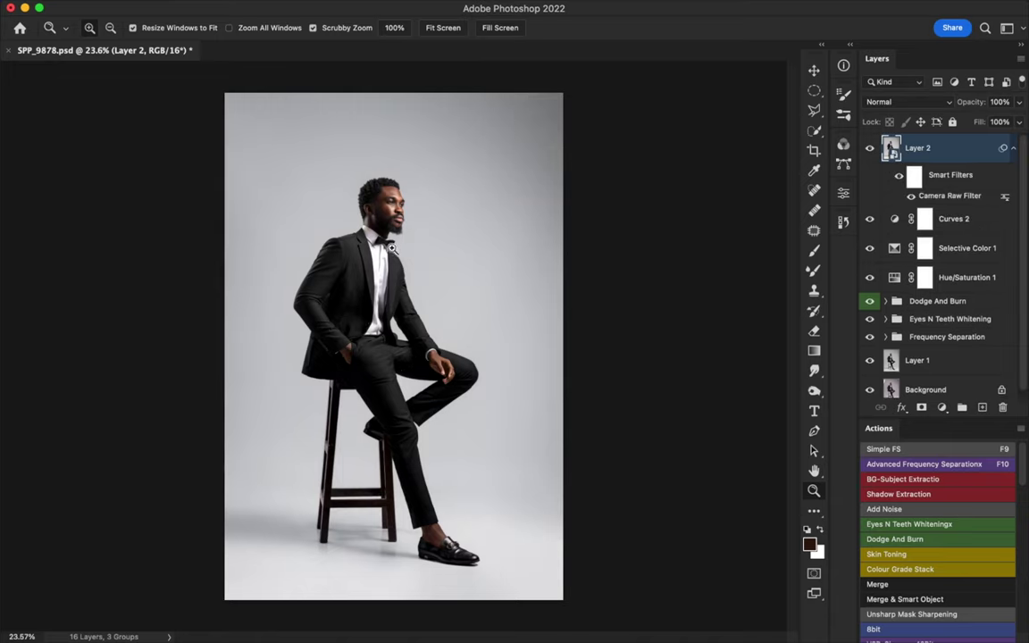
Collapse Layer 2's smart filter list and toggle the layer to compare the colour grading.
click(1012, 148)
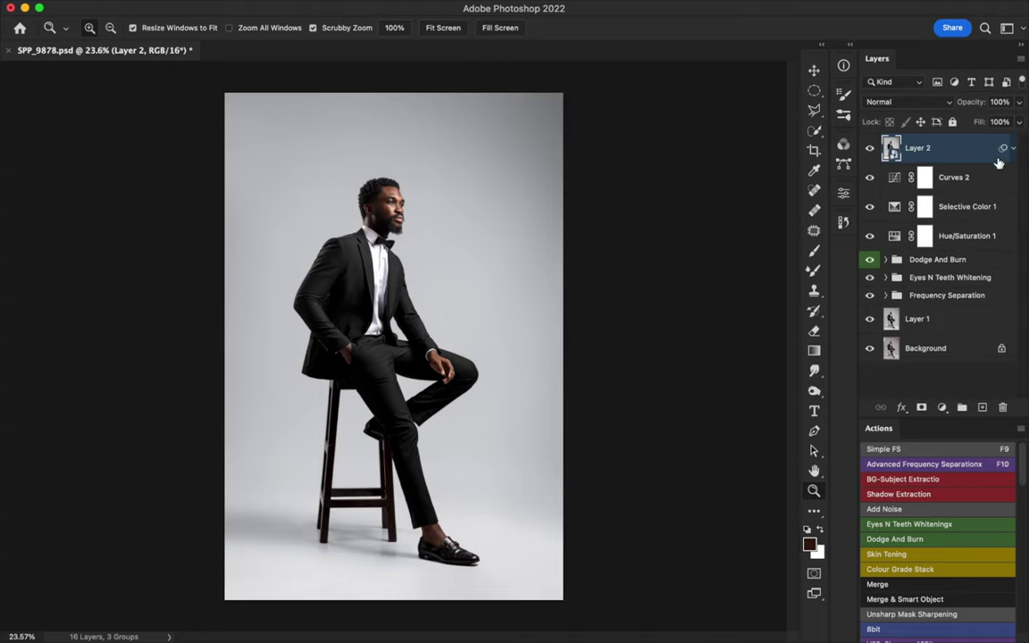
click(870, 148)
click(870, 148)
click(980, 407)
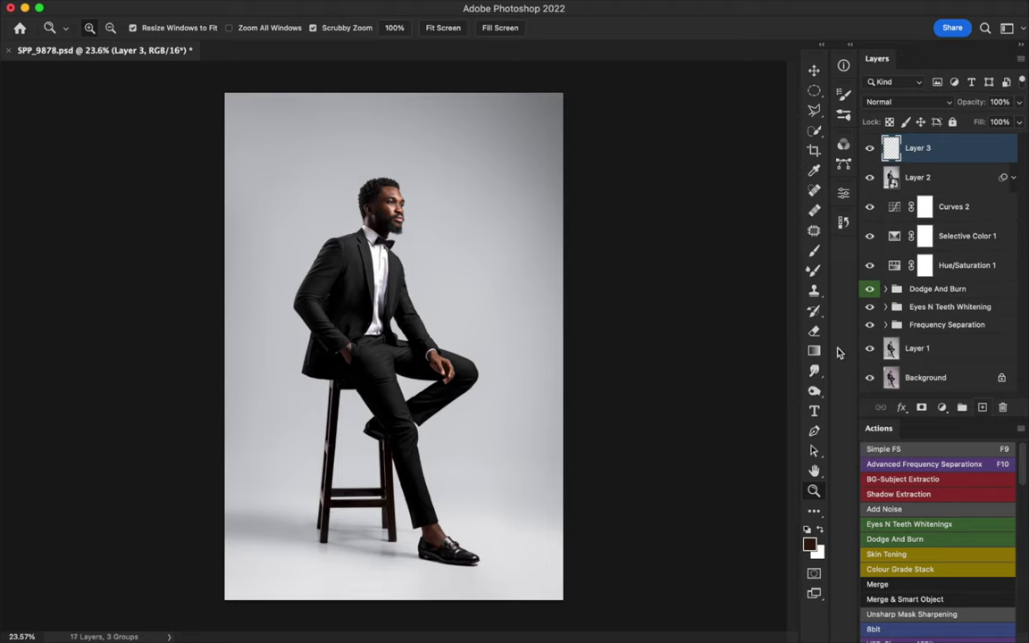
key(Delete)
key(b)
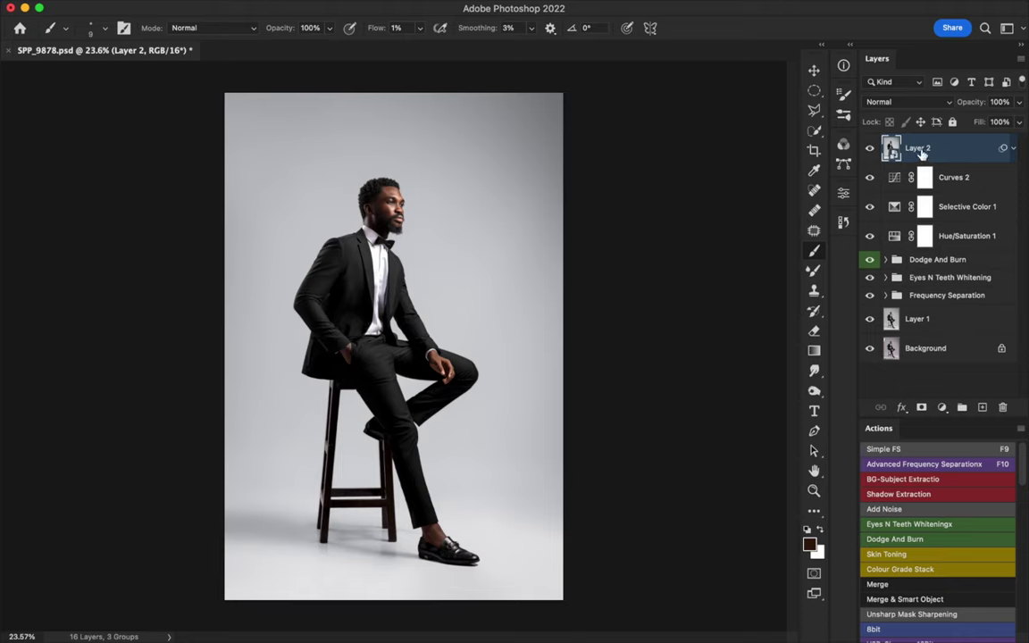
Apply an Unsharp Mask to Layer 2 with Amount 20% and Radius 20 pixels, previewing it on the face.
click(338, 7)
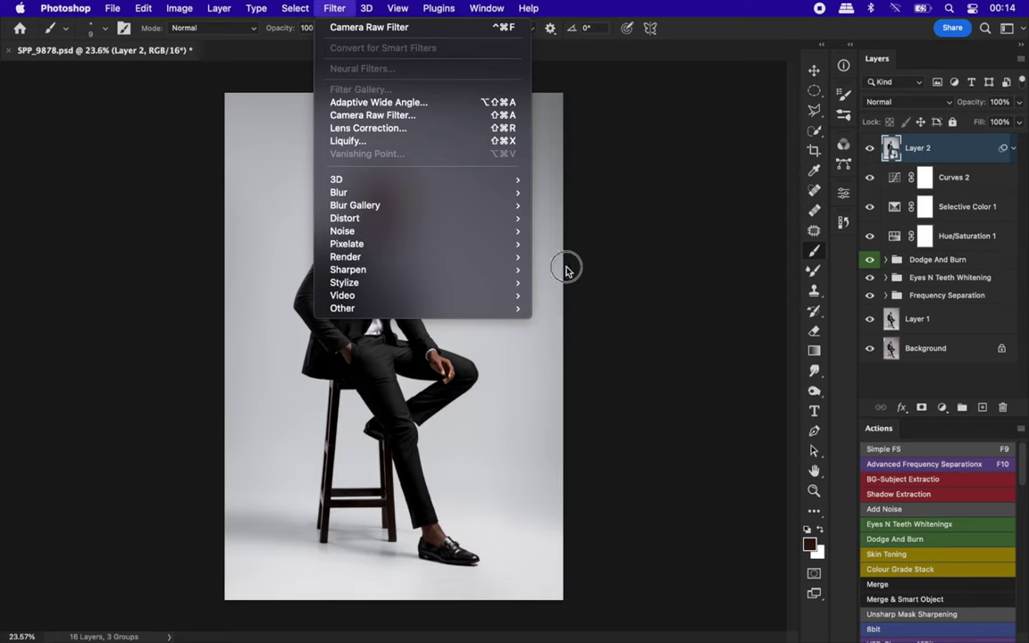
mouse_move(512, 261)
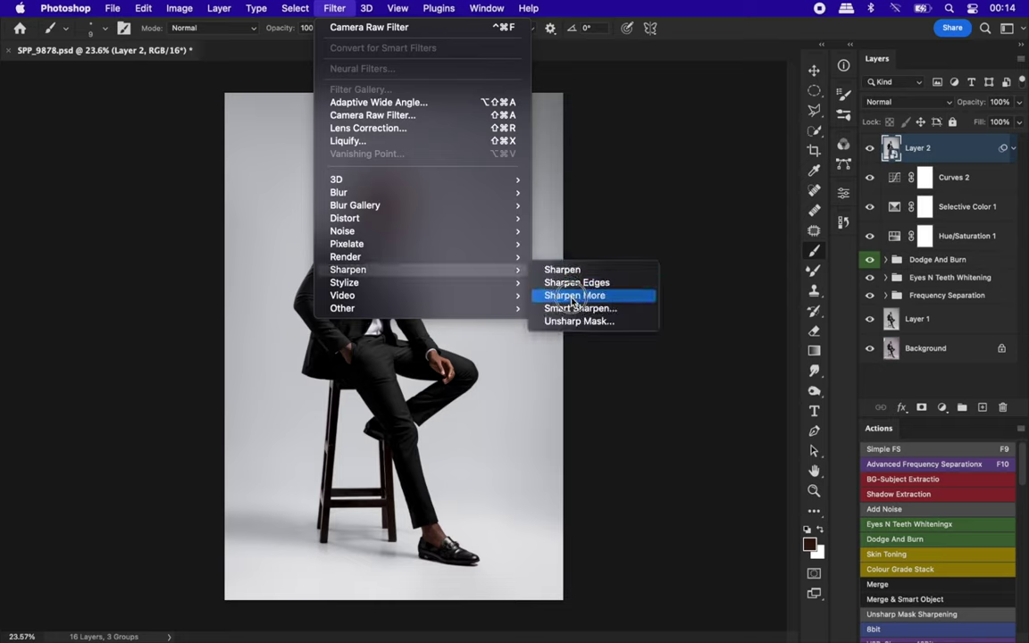
click(578, 322)
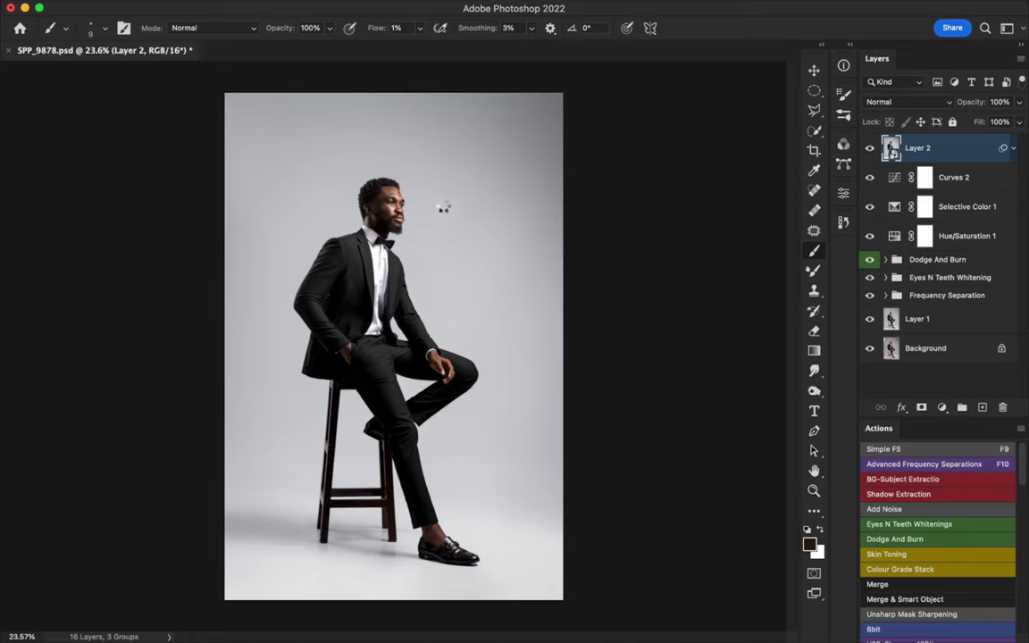
click(386, 208)
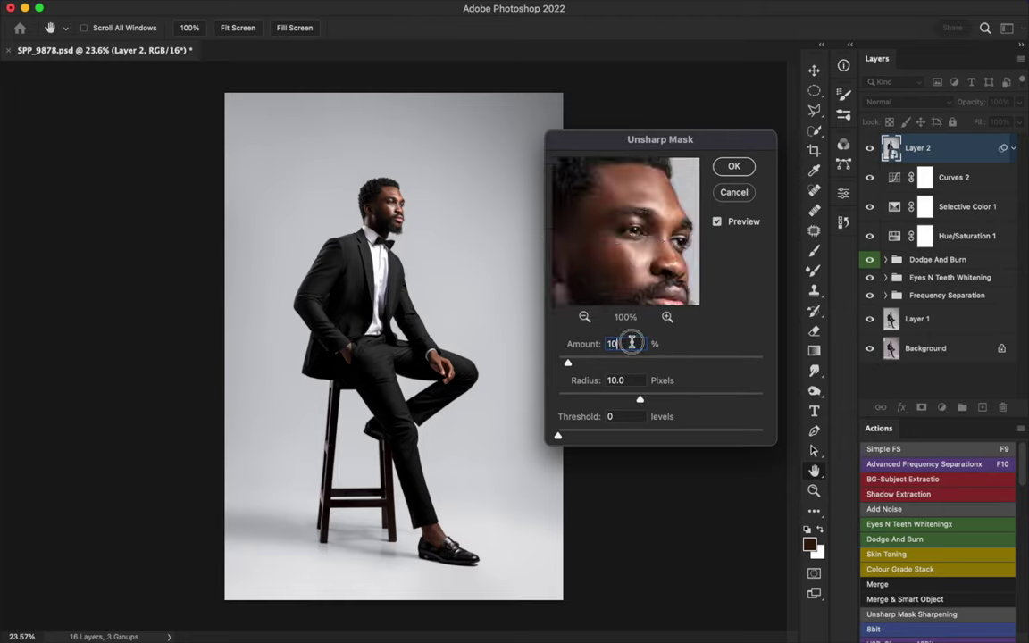
text(20)
double_click(616, 380)
text(2)
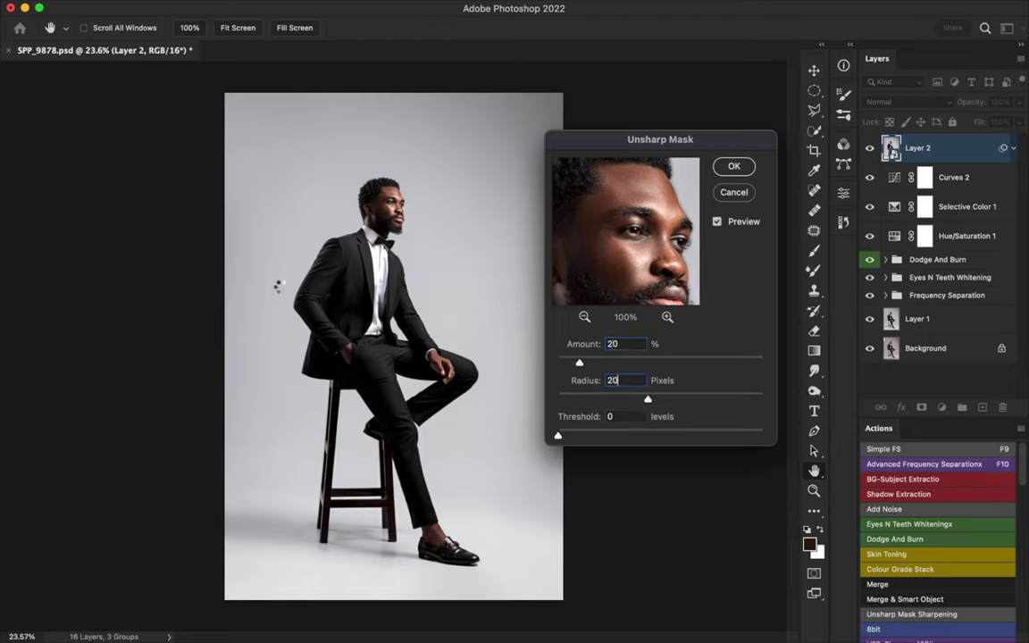
key(Return)
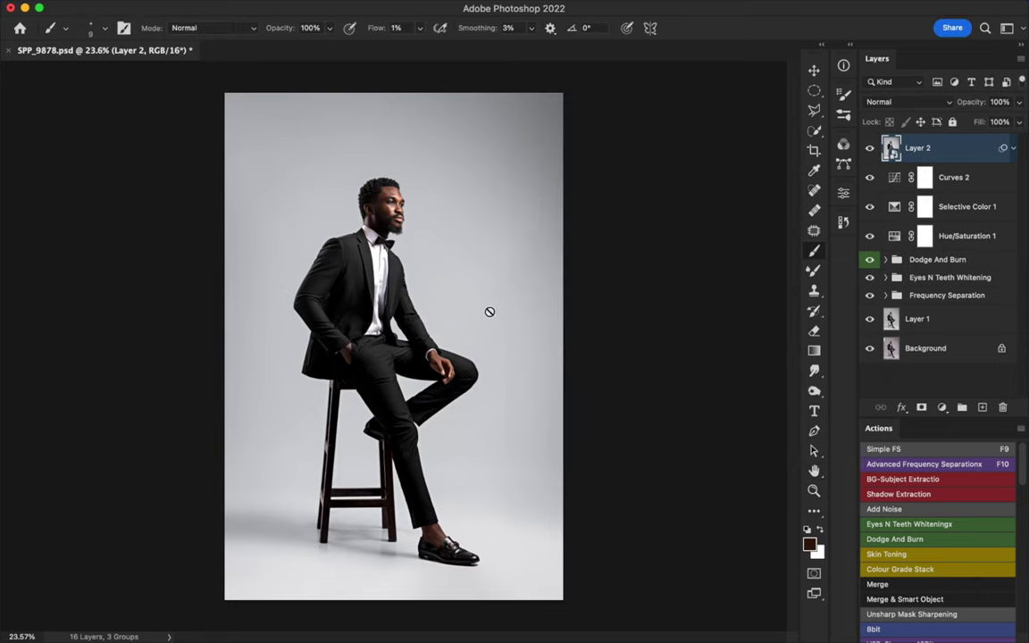
Examine the face up close and toggle Layer 2 off and on to compare the sharpening and grading.
click(1014, 148)
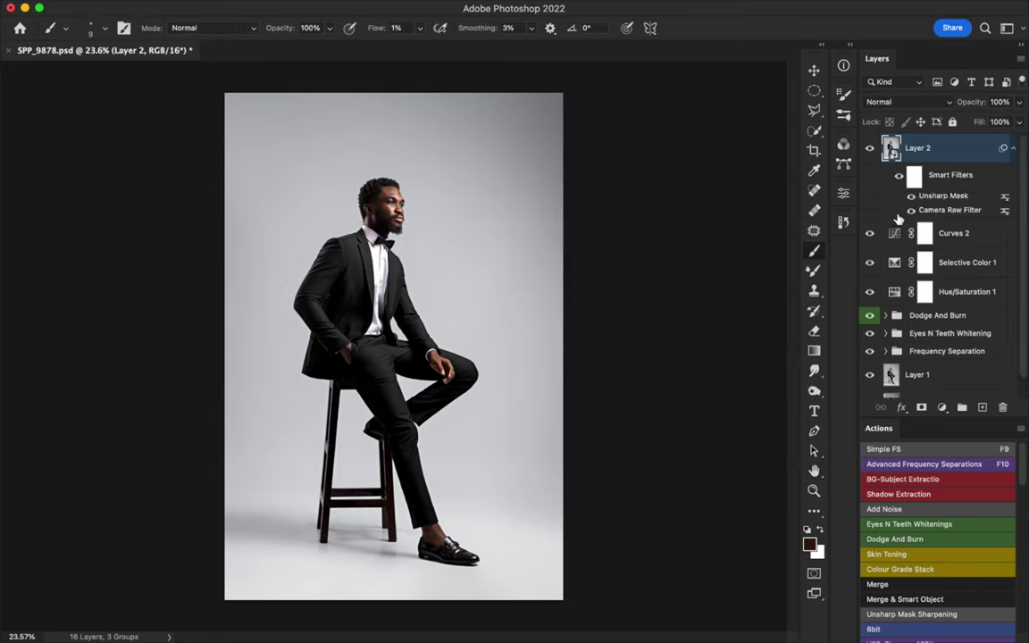
click(1013, 150)
key(z)
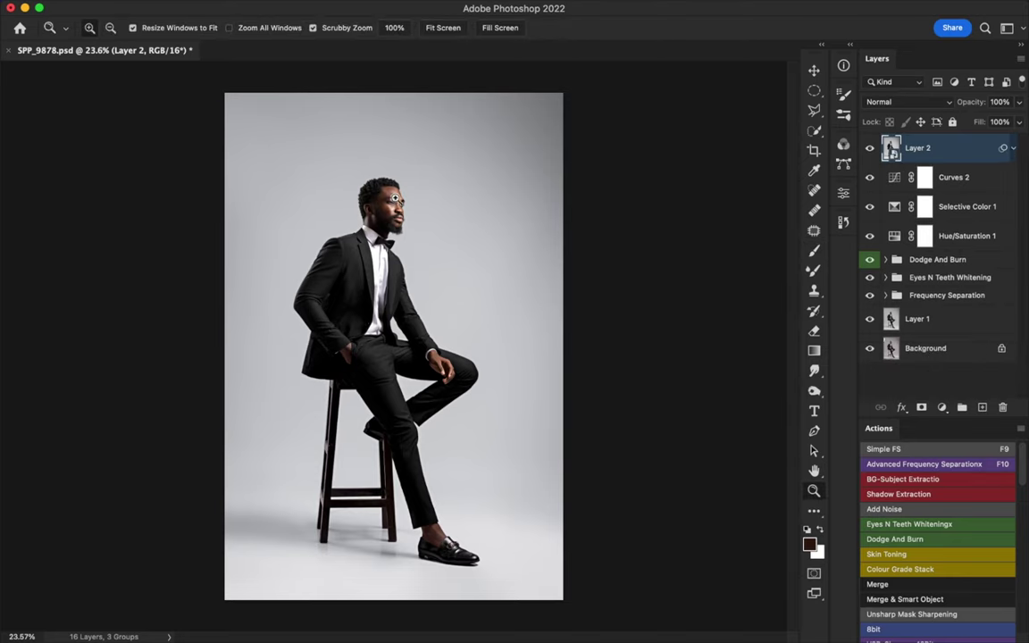
drag(389, 195, 495, 216)
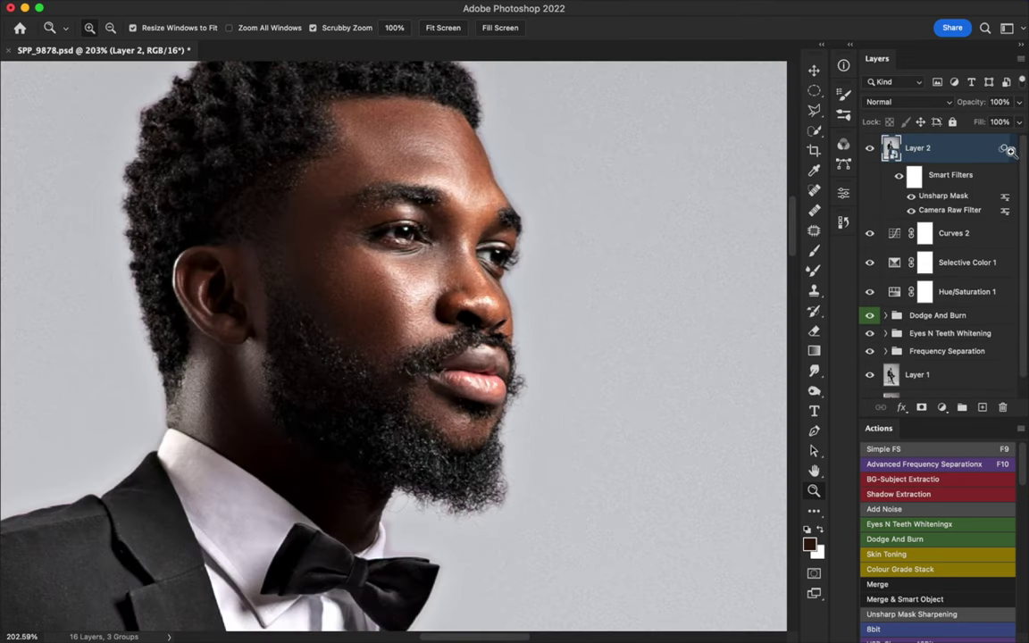
click(1013, 148)
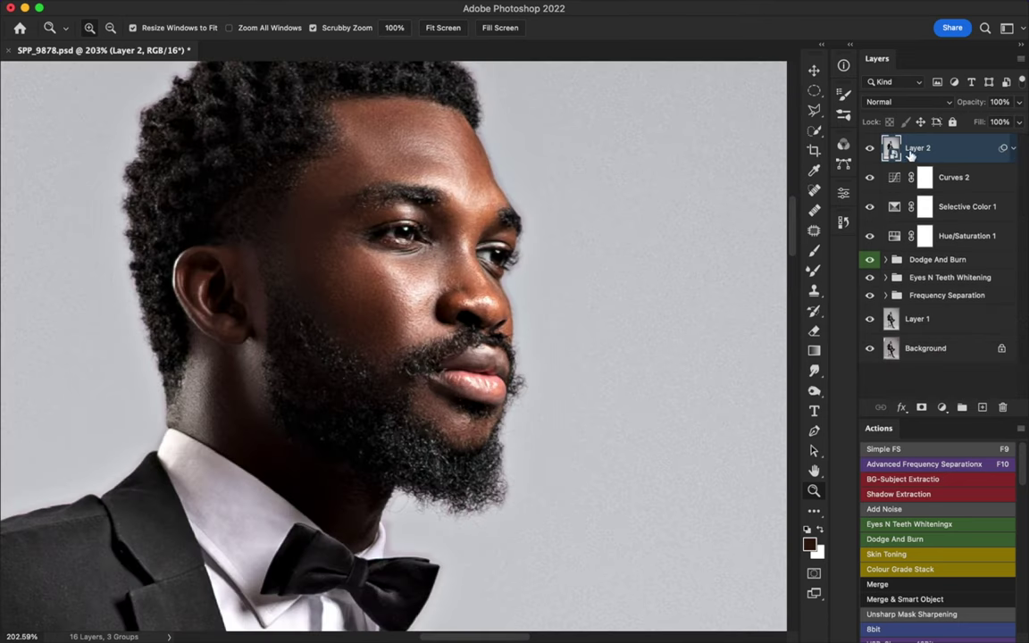
click(869, 148)
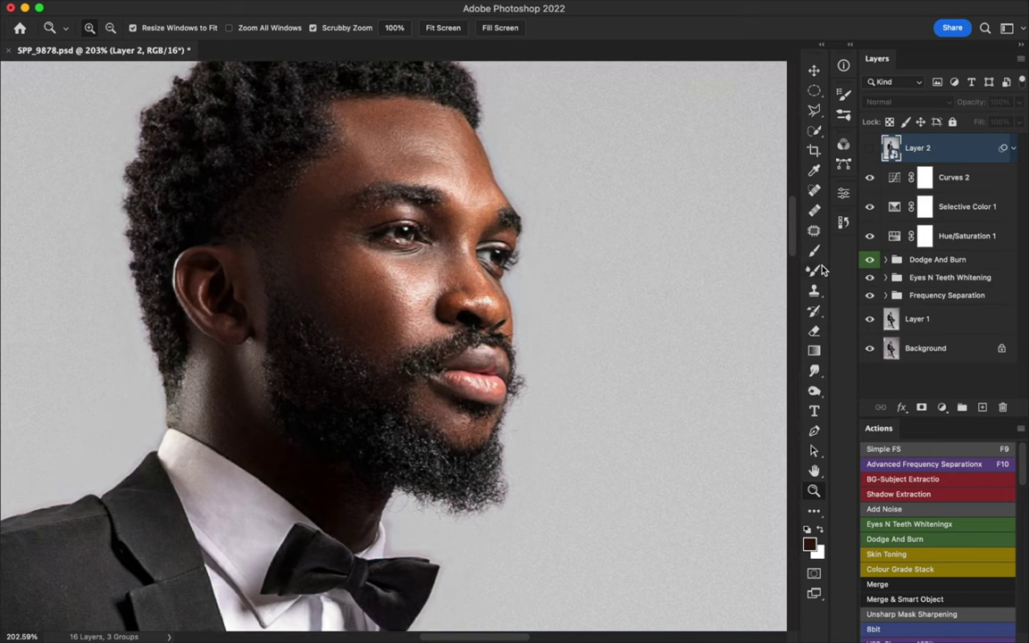
click(870, 148)
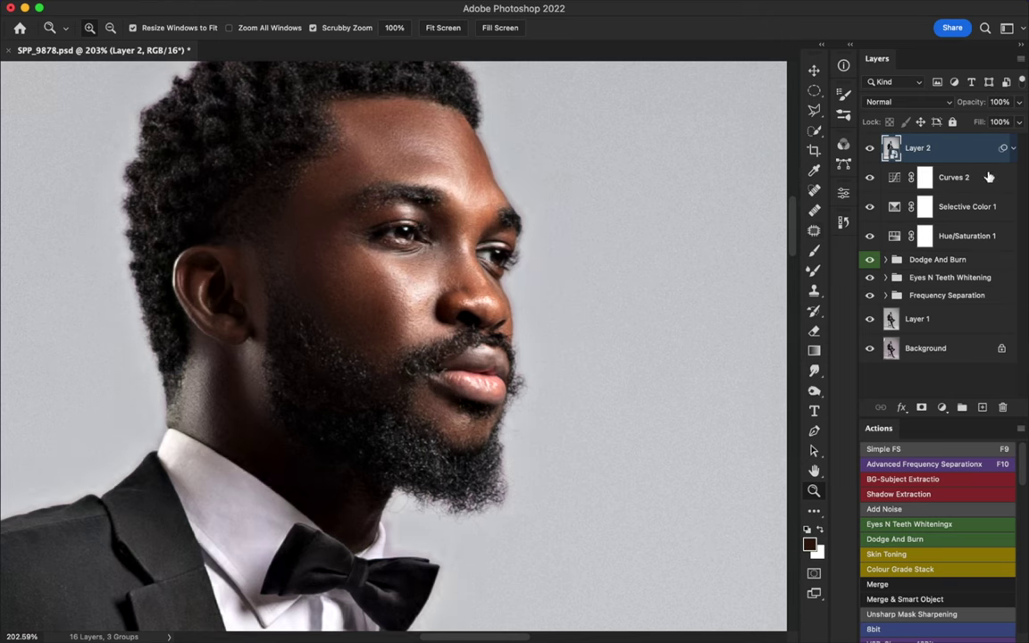
click(1012, 149)
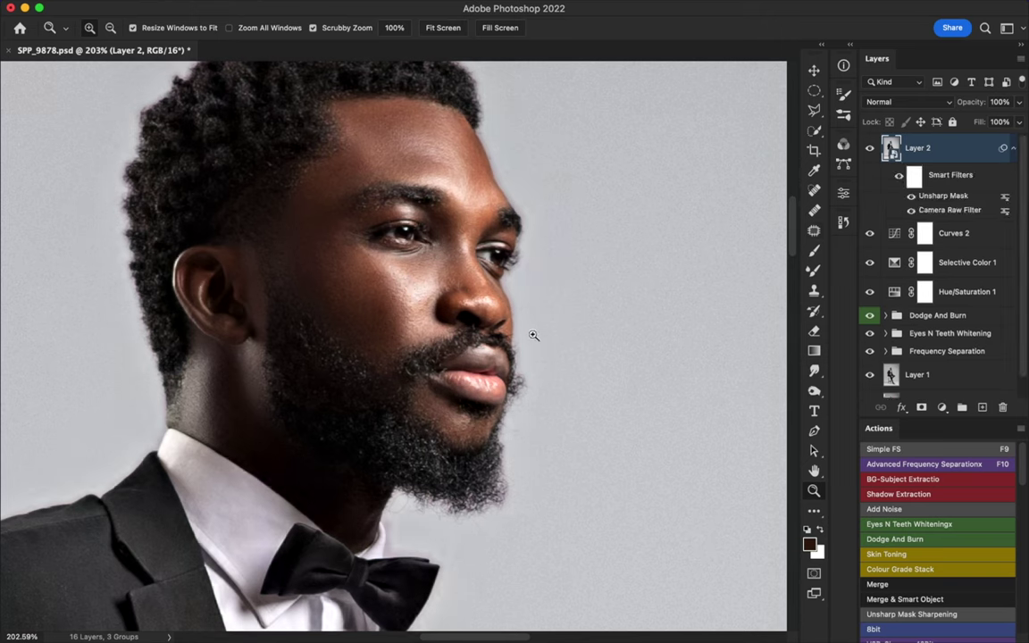
click(1012, 149)
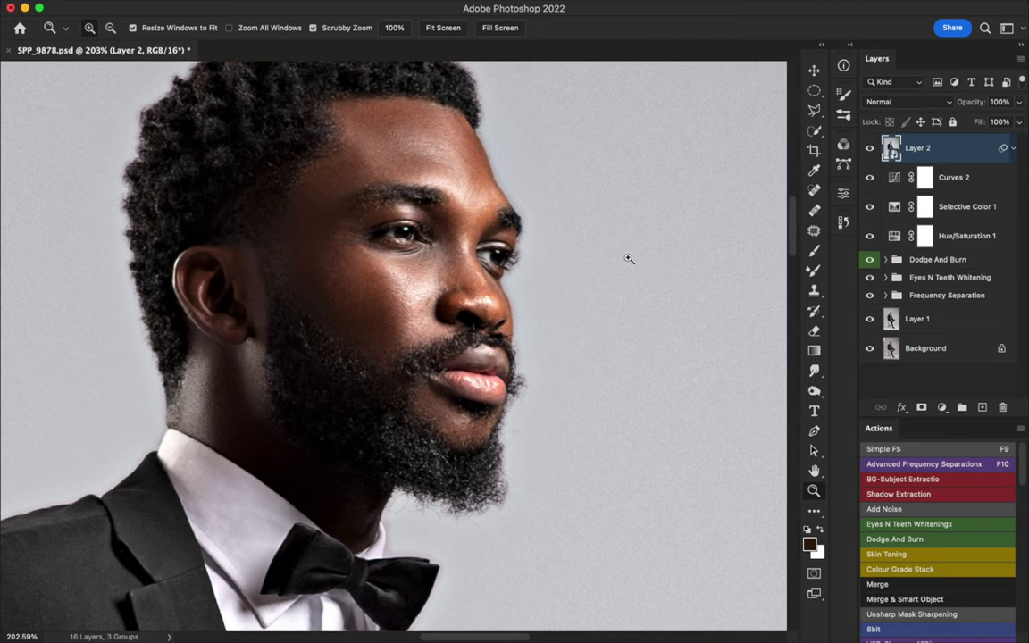
View the whole portrait and show only the Background layer, then restore all layers, to compare the original with the retouch.
key(super+0)
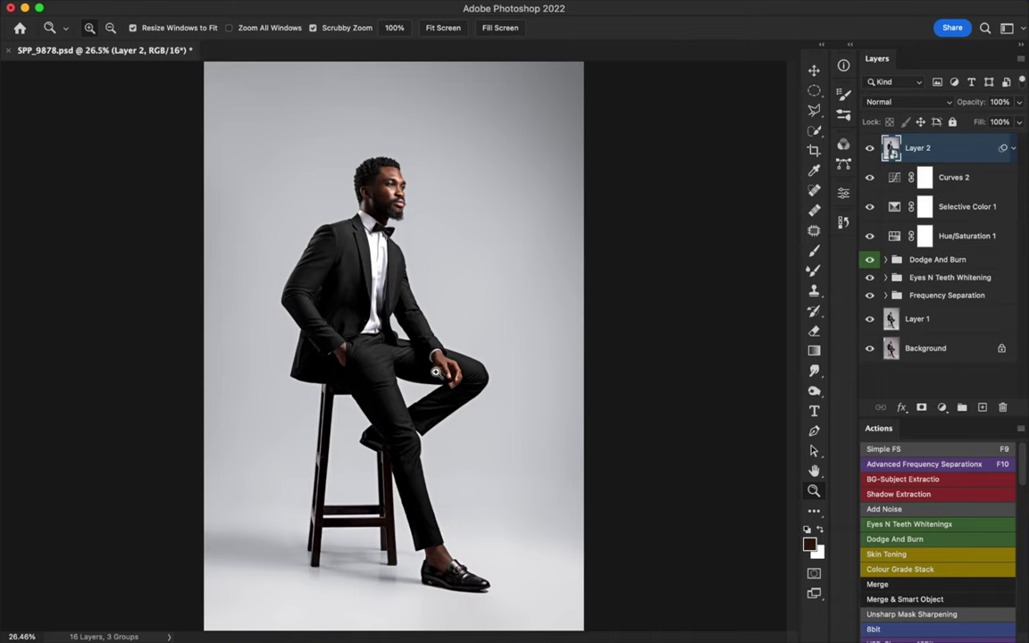
alt+click(396, 350)
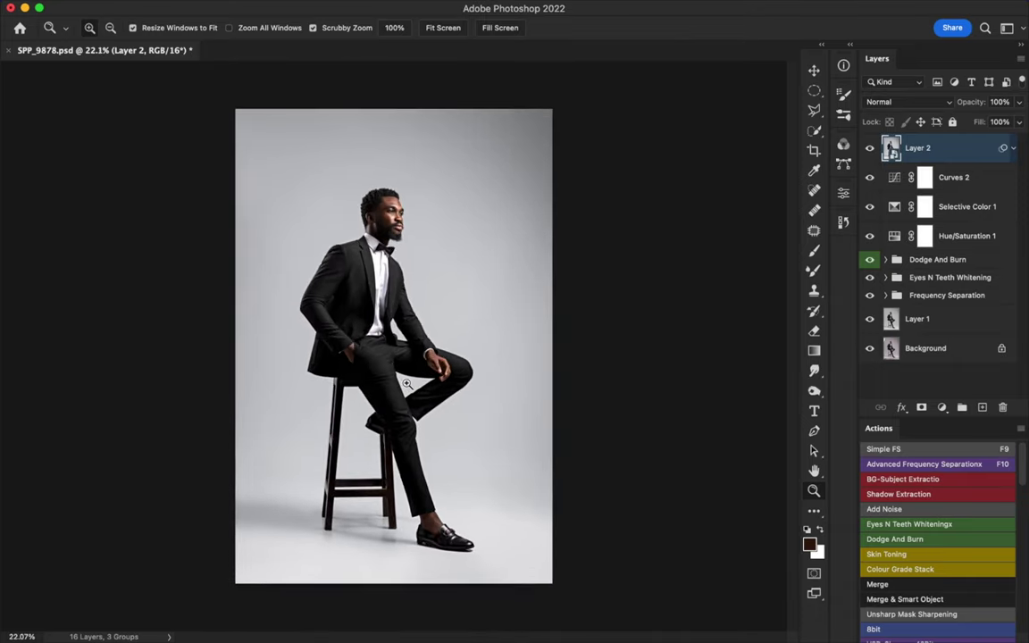
key(alt)
alt+click(870, 351)
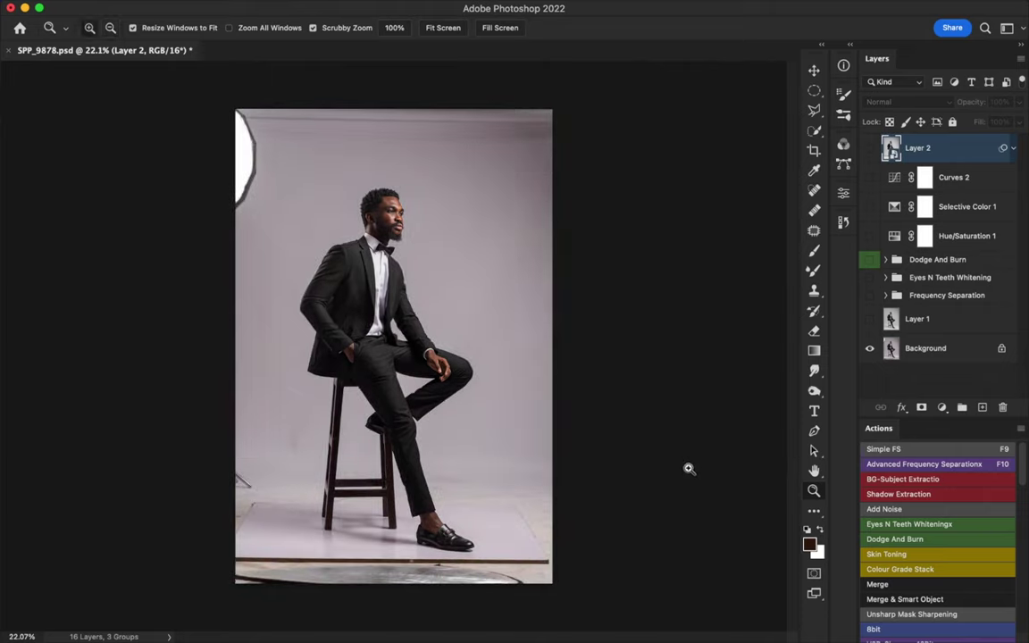
alt+click(871, 350)
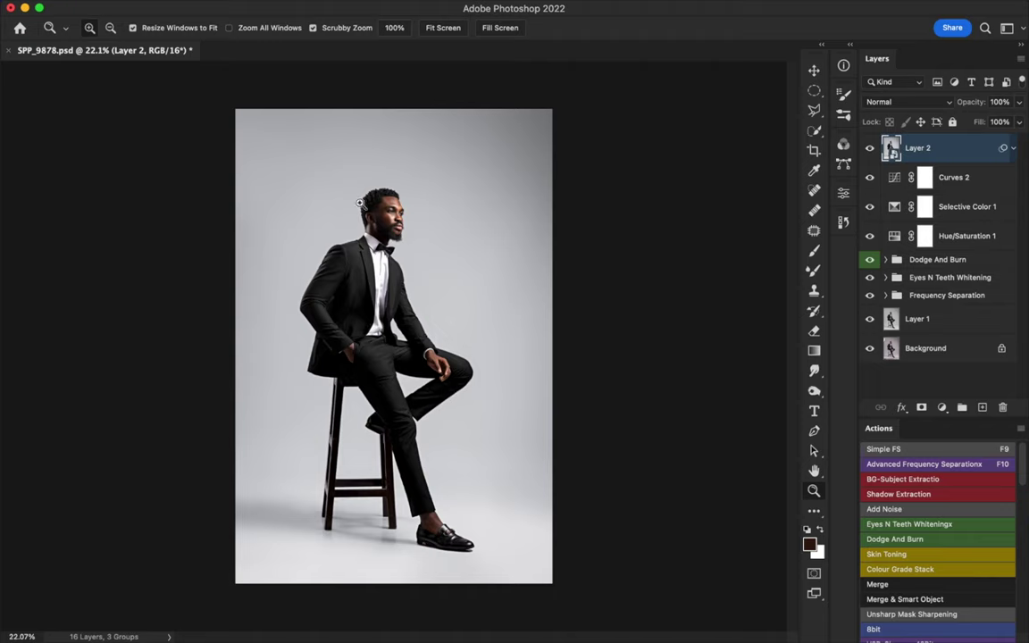
Export the portrait as a JPG at quality 6 and 100% scale, converted to sRGB with the color profile embedded.
mouse_move(204, 5)
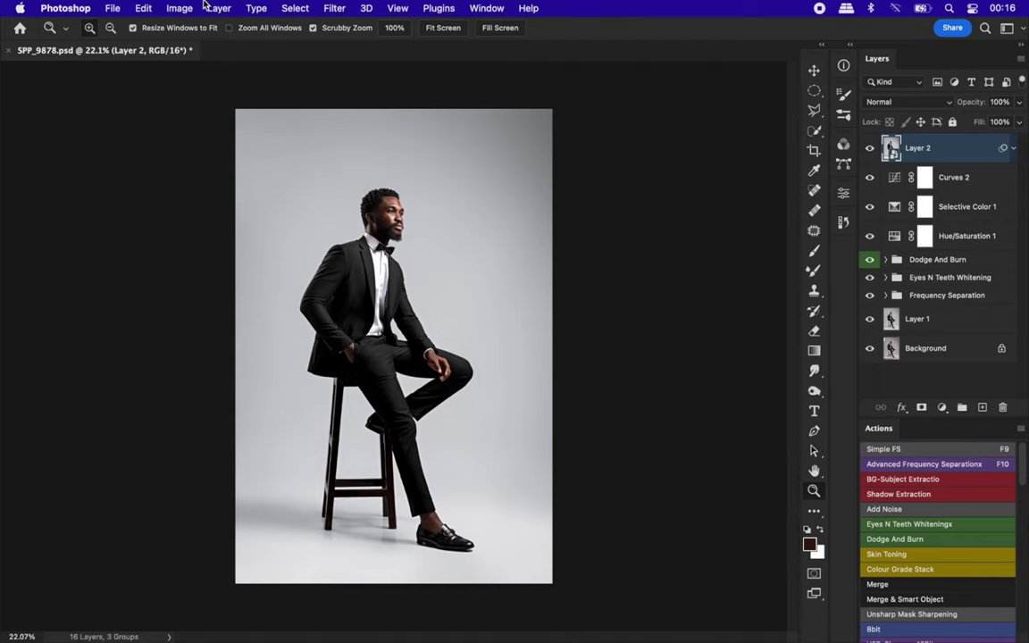
click(142, 7)
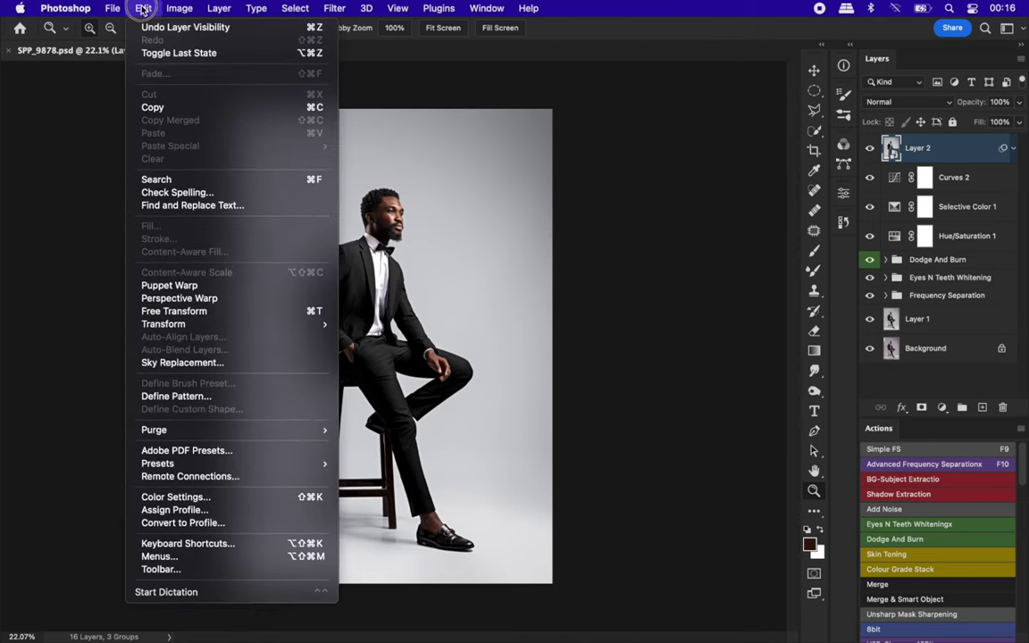
mouse_move(113, 8)
mouse_move(141, 210)
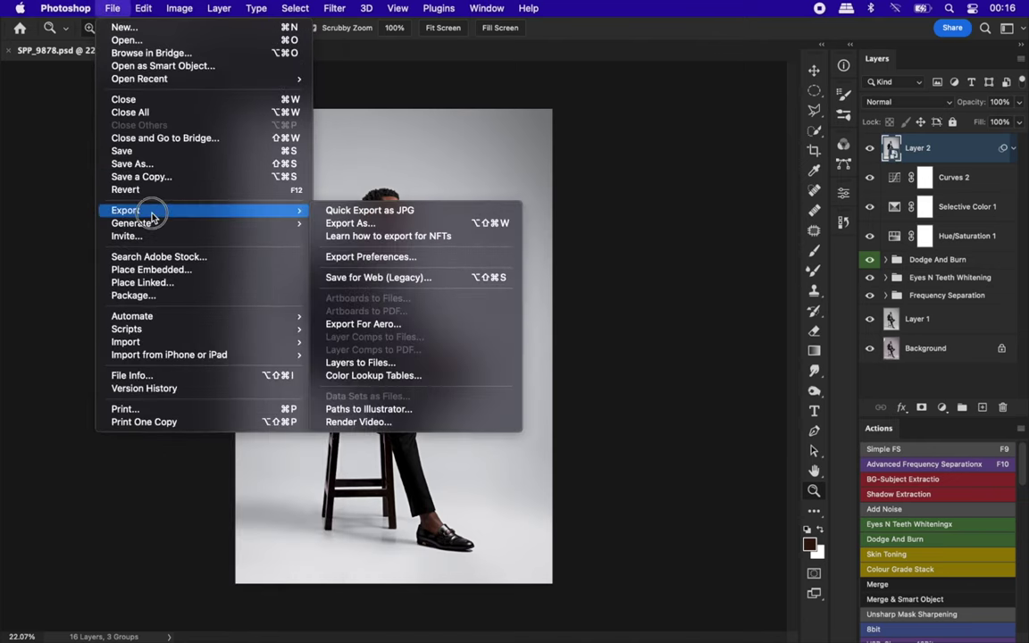
click(395, 222)
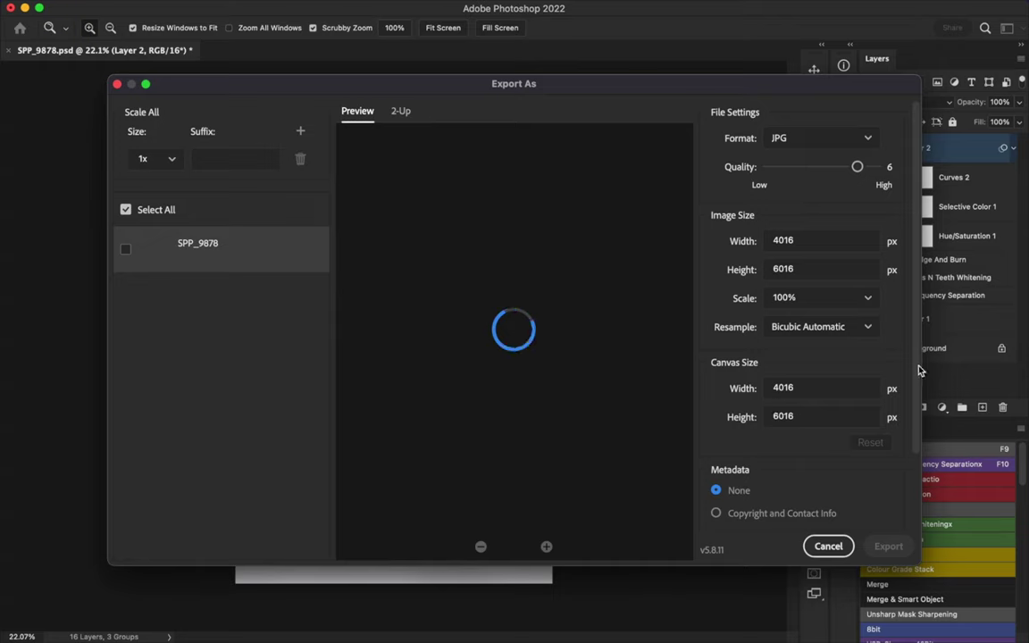
drag(917, 367, 915, 472)
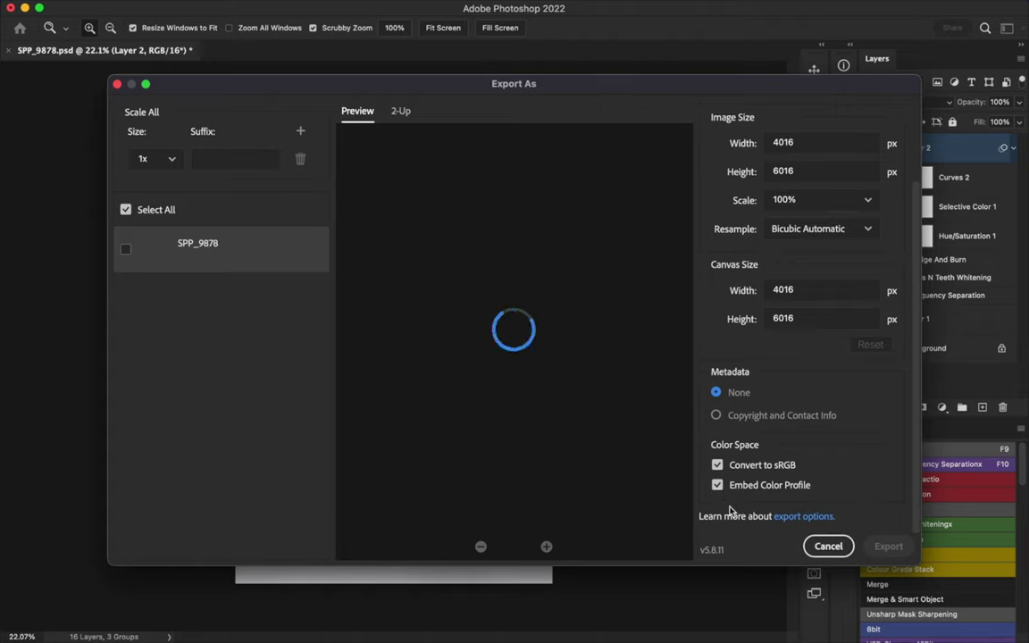
drag(916, 346, 915, 244)
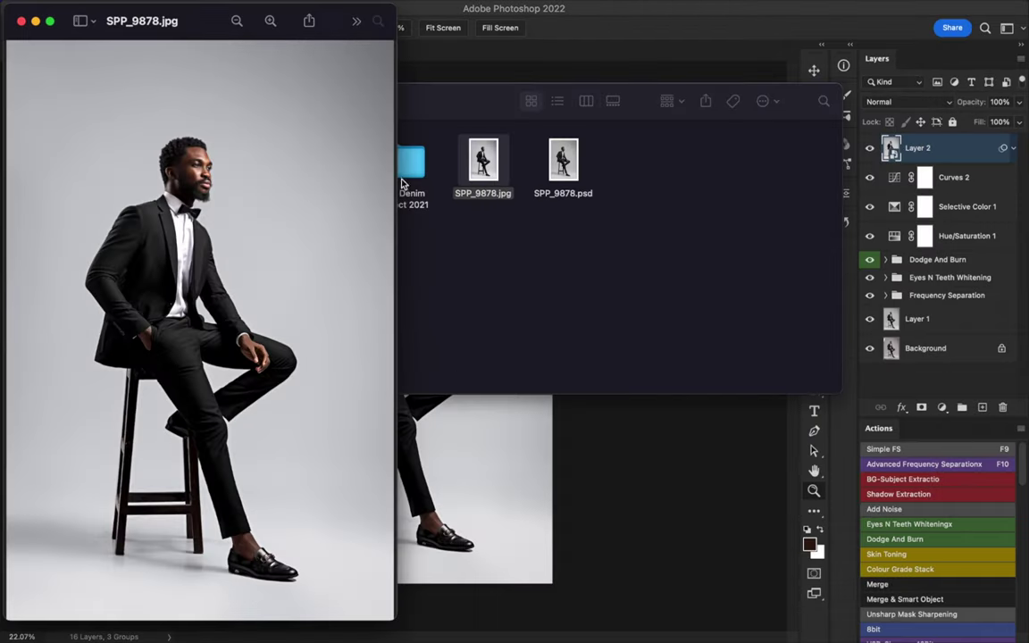
View the exported SPP_9878.jpg in full screen.
drag(180, 28, 282, 36)
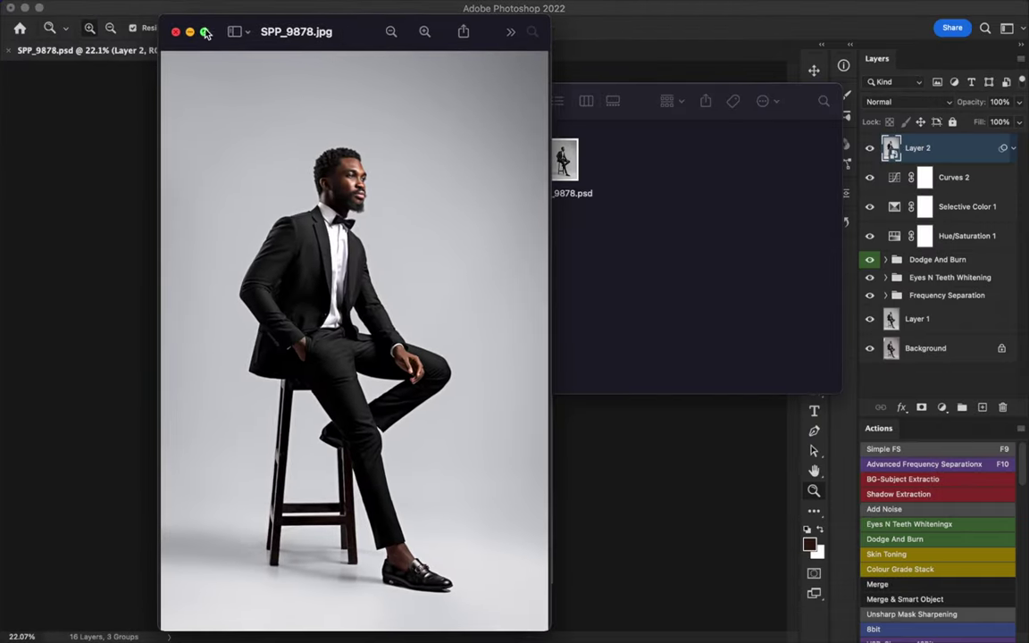
click(204, 32)
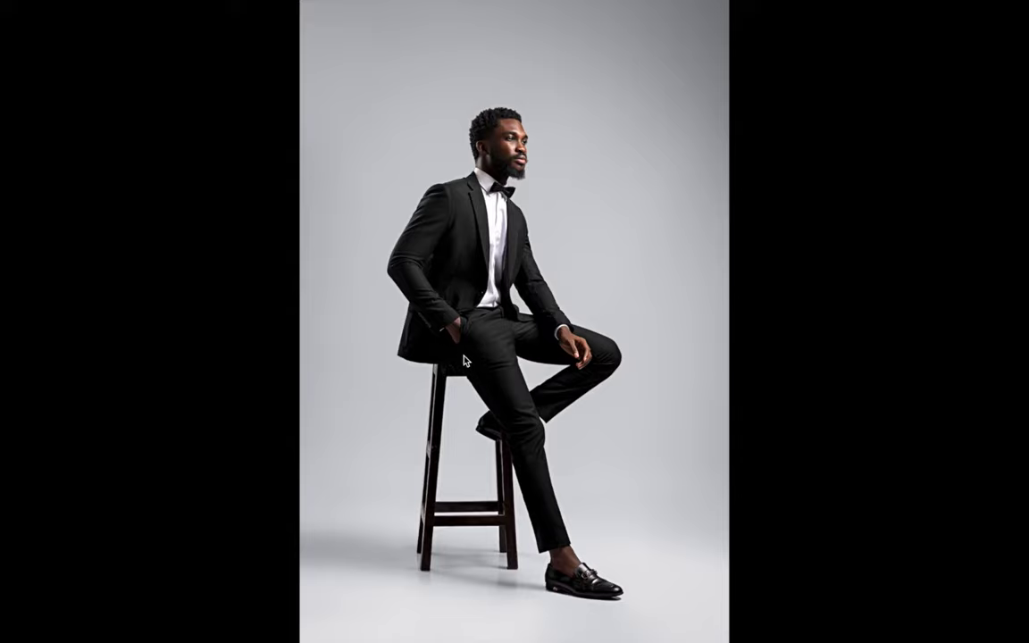